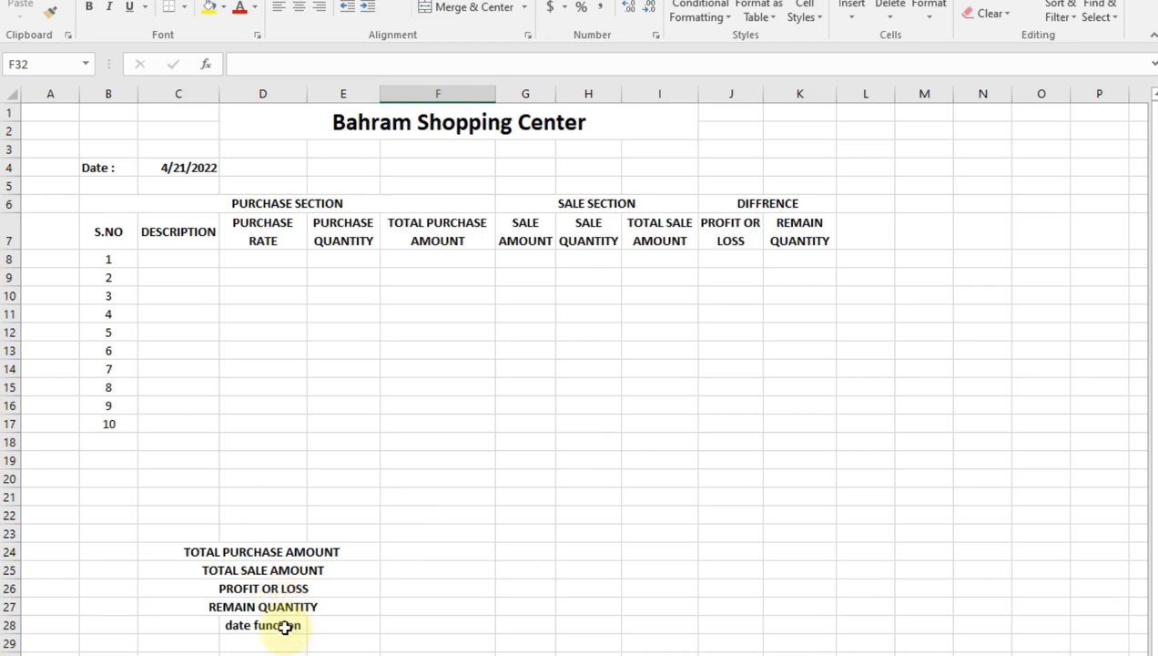
Fill the Description, Purchase Rate, Purchase Quantity, Sale Amount and Sale Quantity header cells with light orange
click(174, 173)
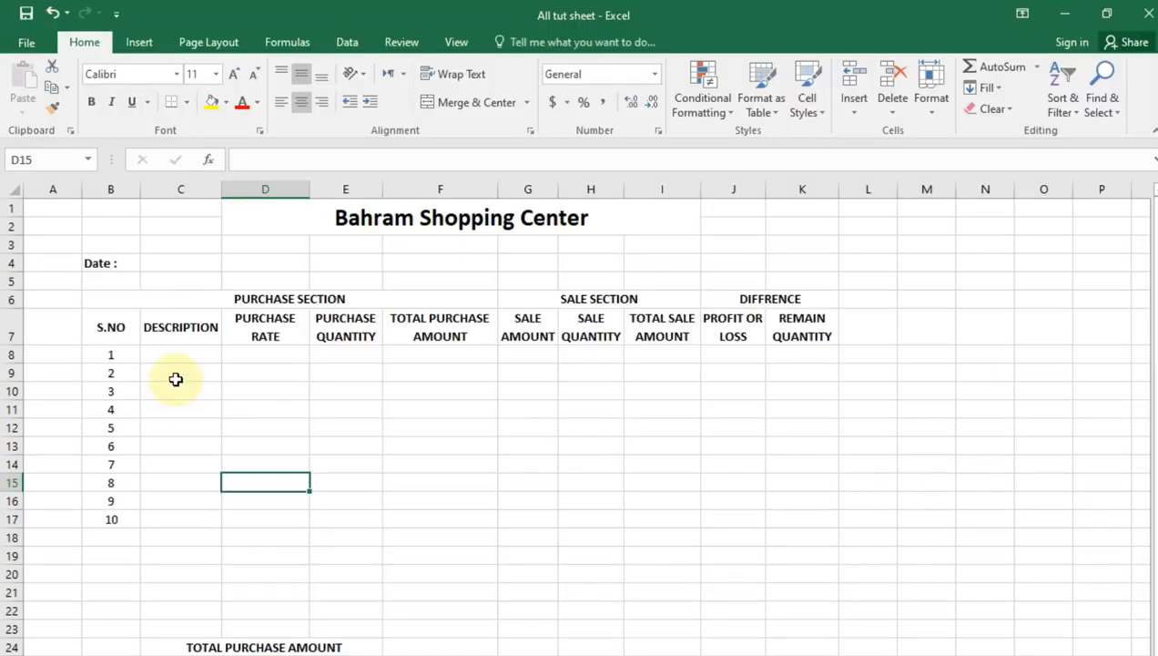
click(173, 334)
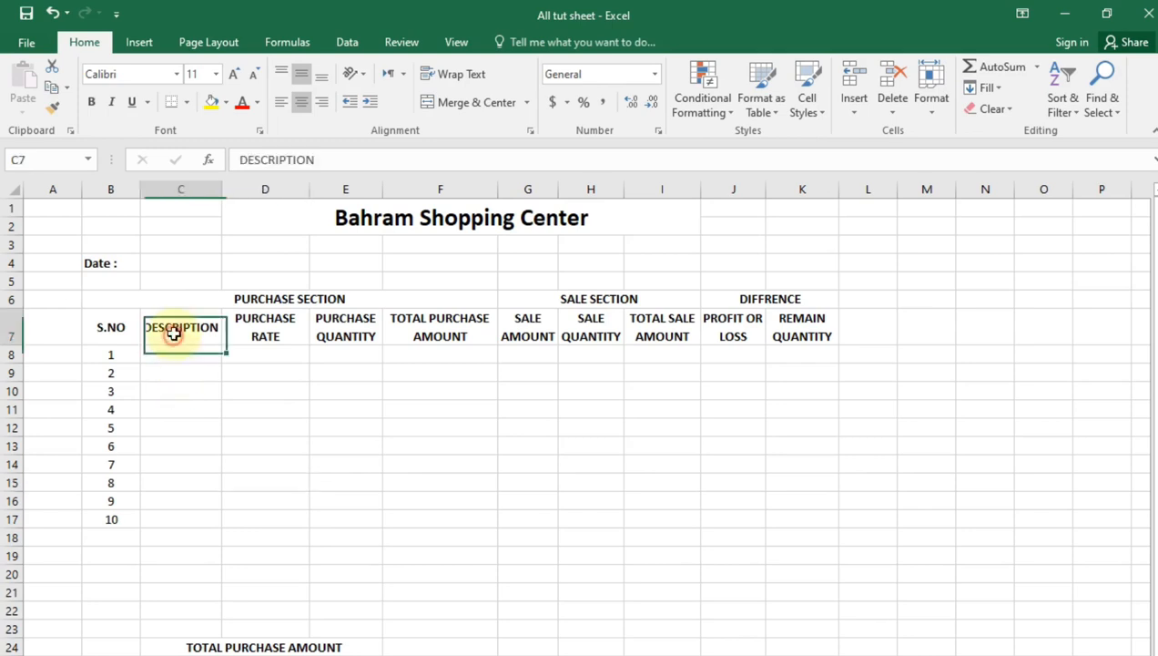
ctrl+click(281, 329)
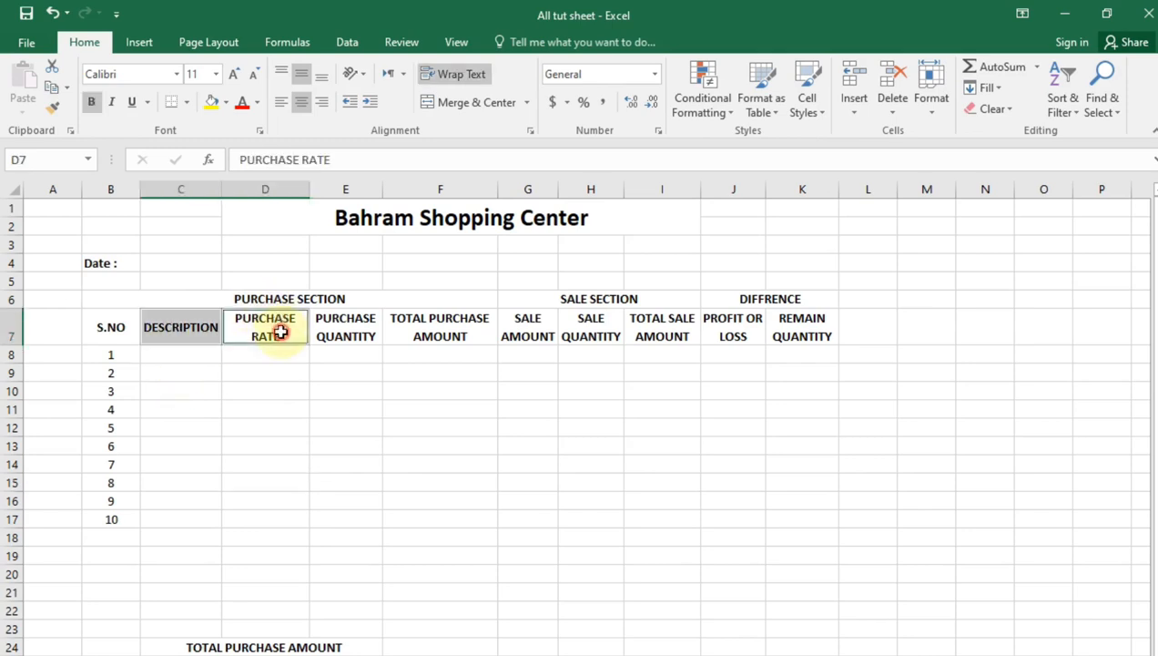
ctrl+click(373, 333)
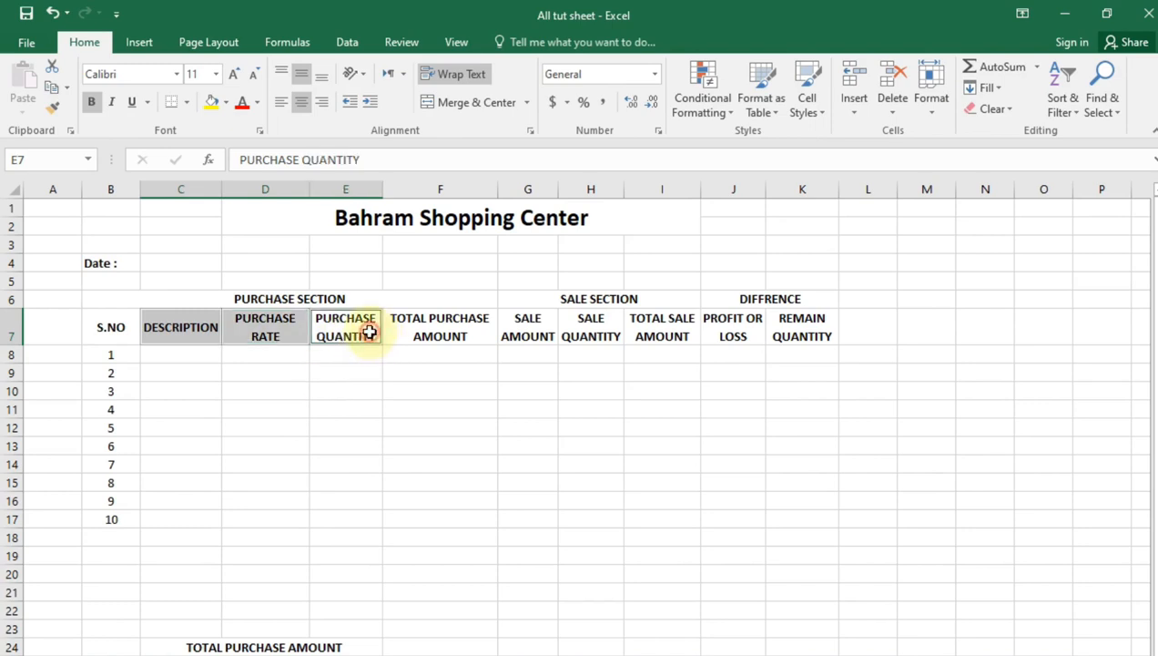
ctrl+click(506, 329)
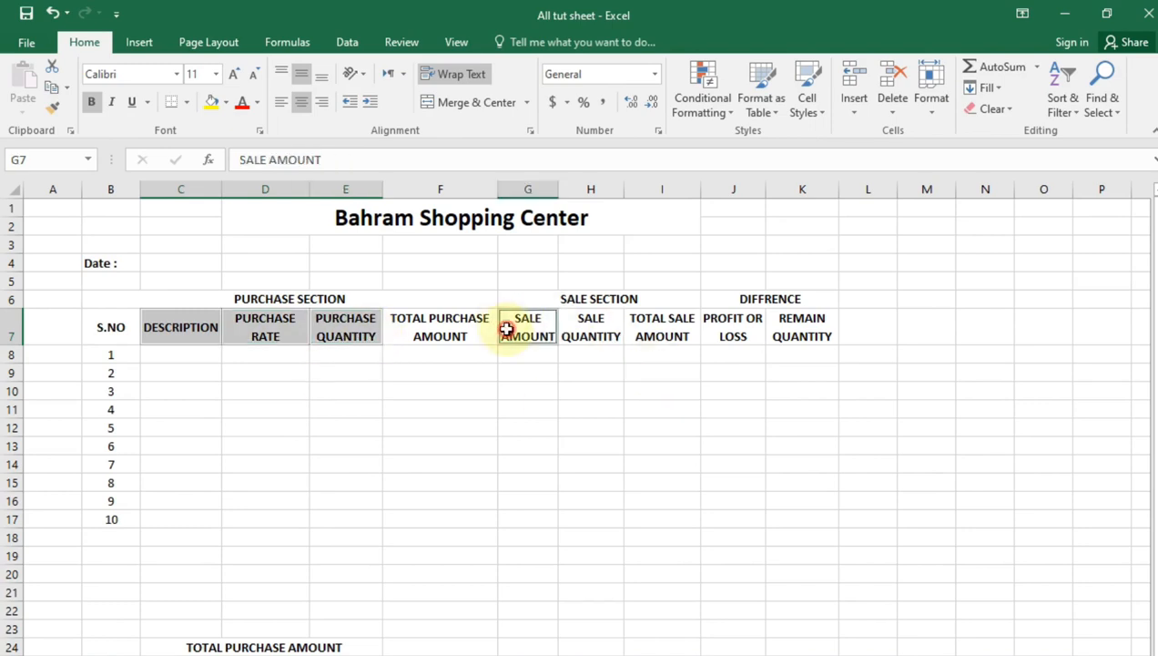
ctrl+click(606, 325)
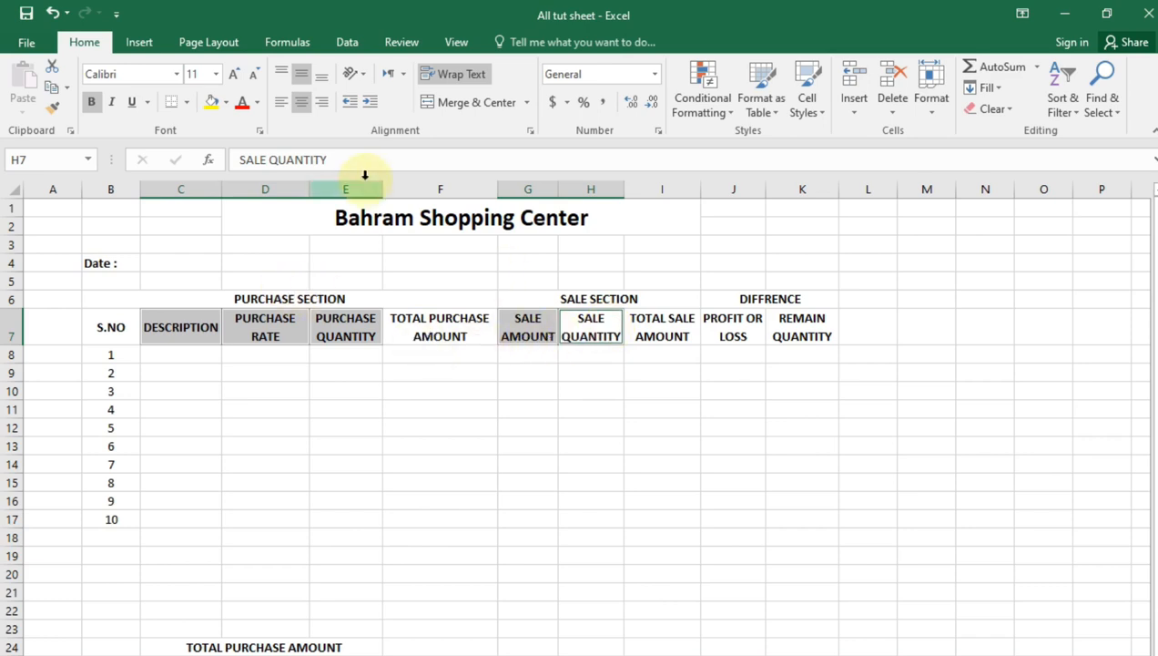
click(226, 105)
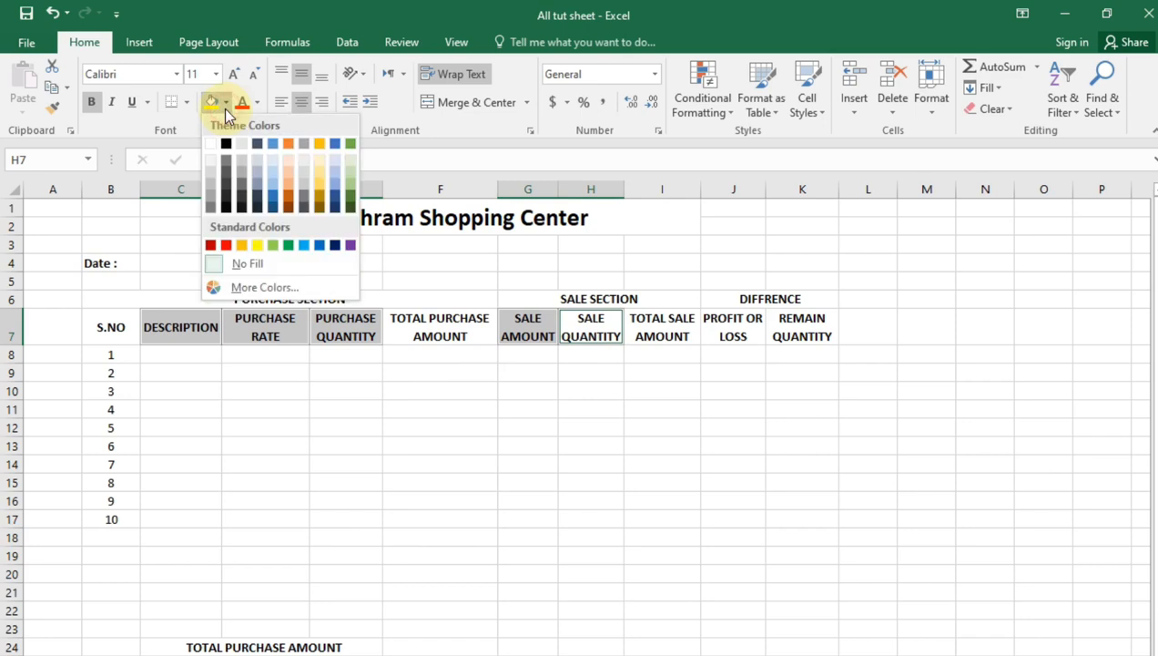
click(287, 175)
Enter the descriptions "Hair oil" in C8 and "face wash" in C9
click(186, 364)
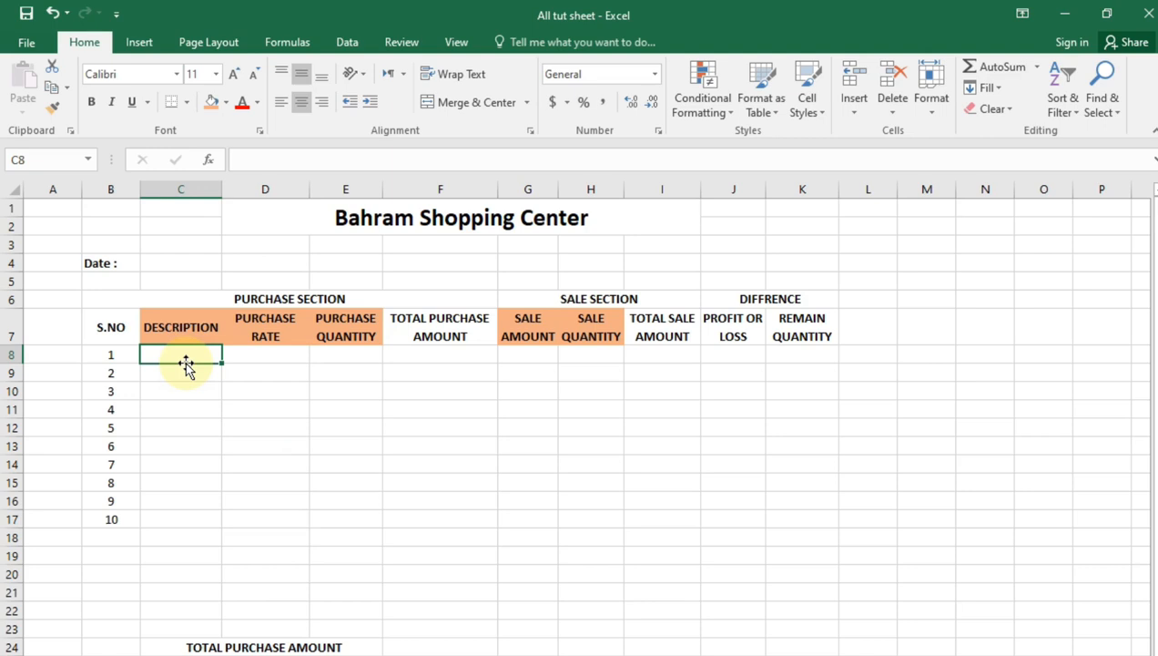
text(Hair oil)
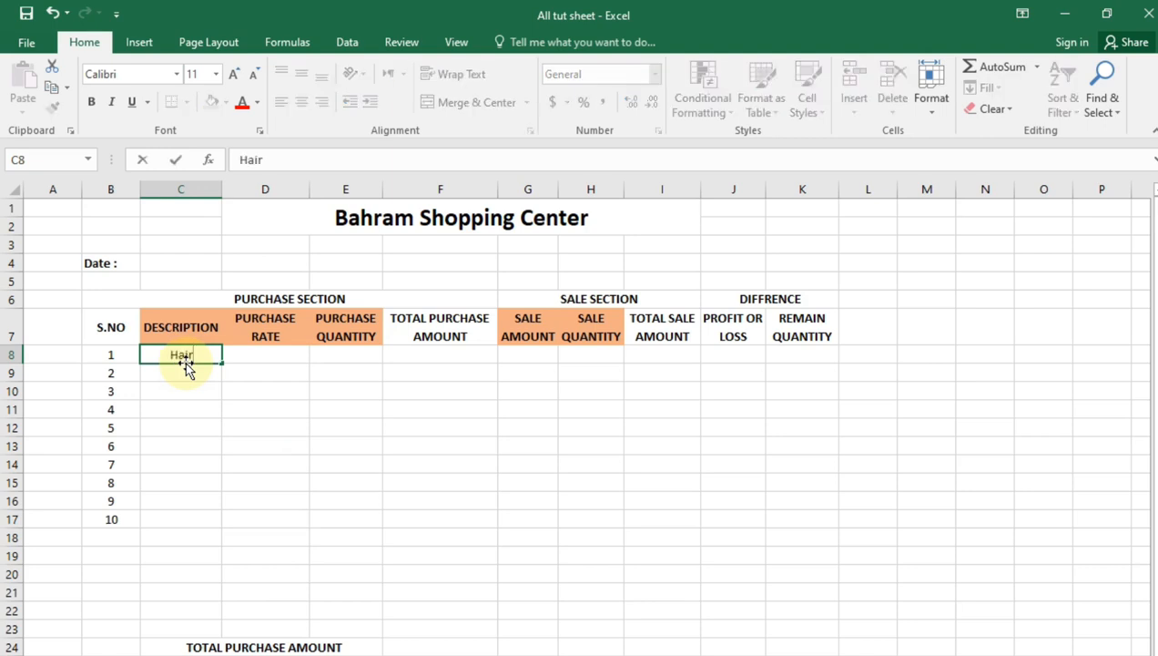
key(Return)
double_click(187, 366)
text(D)
key(BackSpace)
key(BackSpace)
text(face wash)
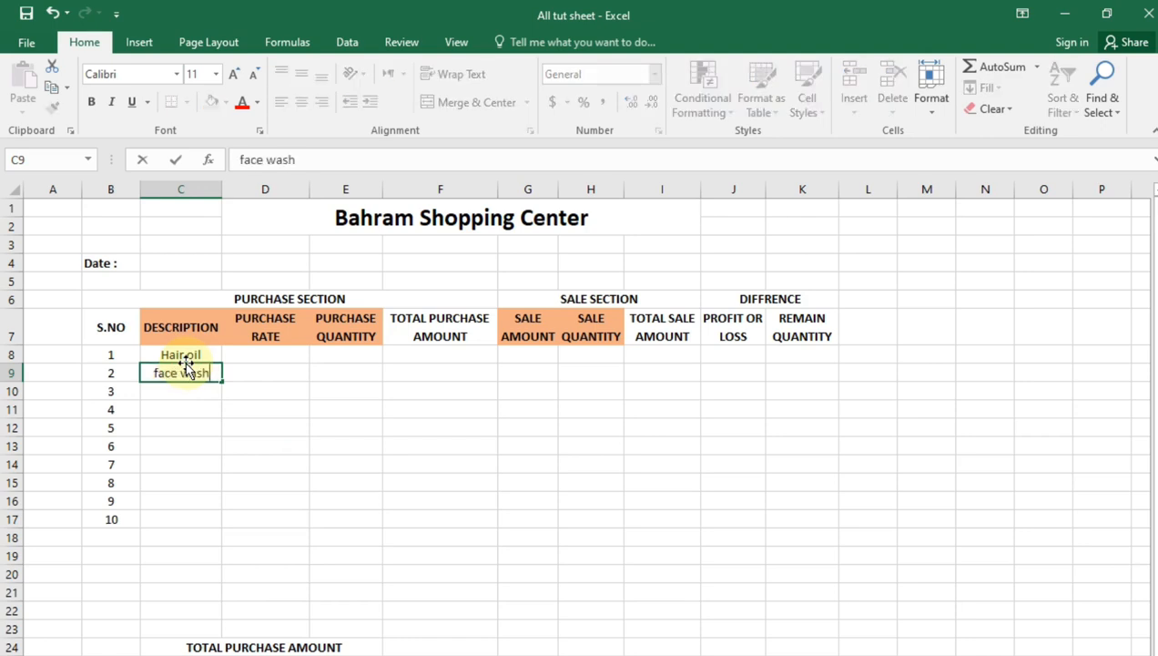
key(Return)
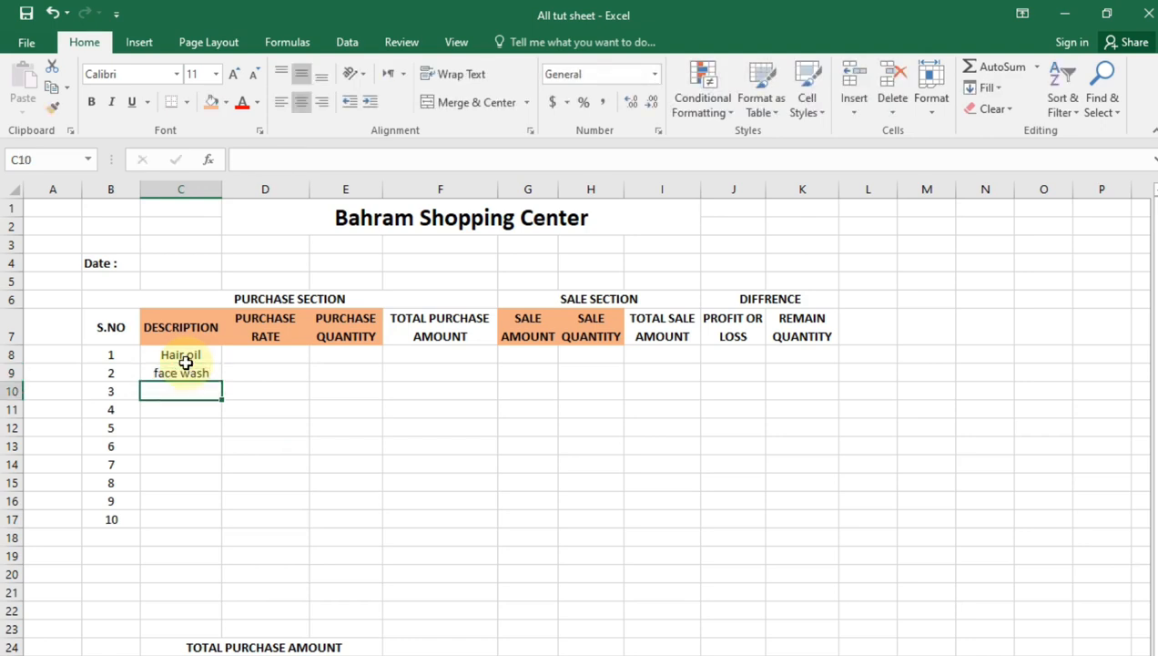
Enter "Fair & Lovely" and "Beauty Soap" as the descriptions of items 3 and 4
text(Fair)
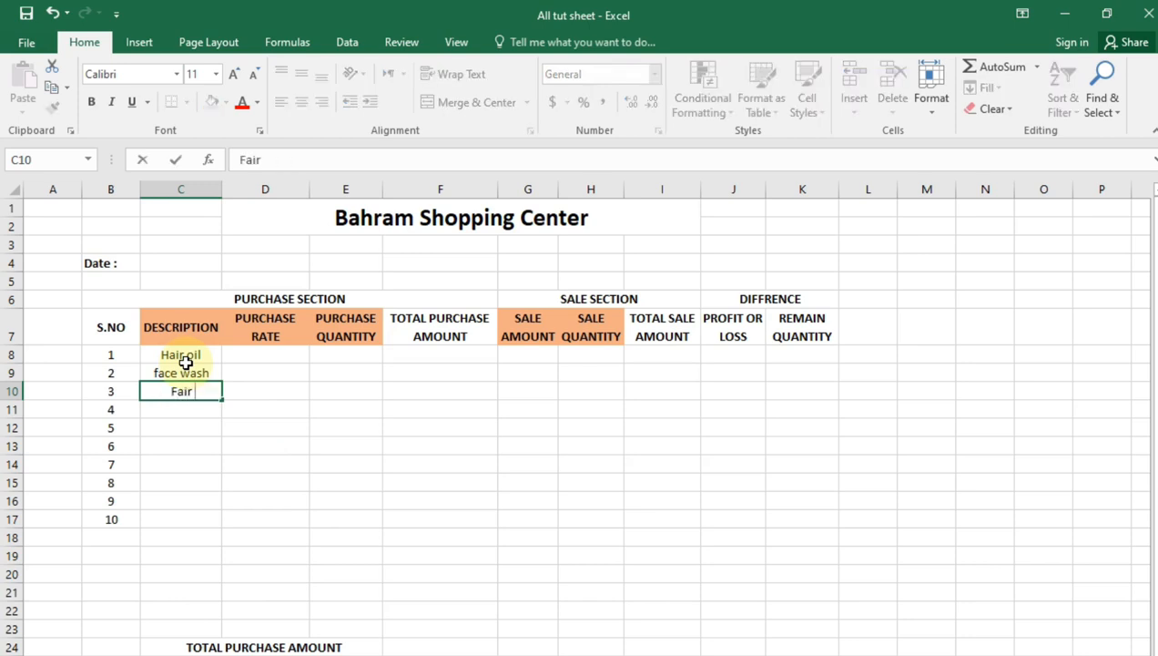
text( & Lovely)
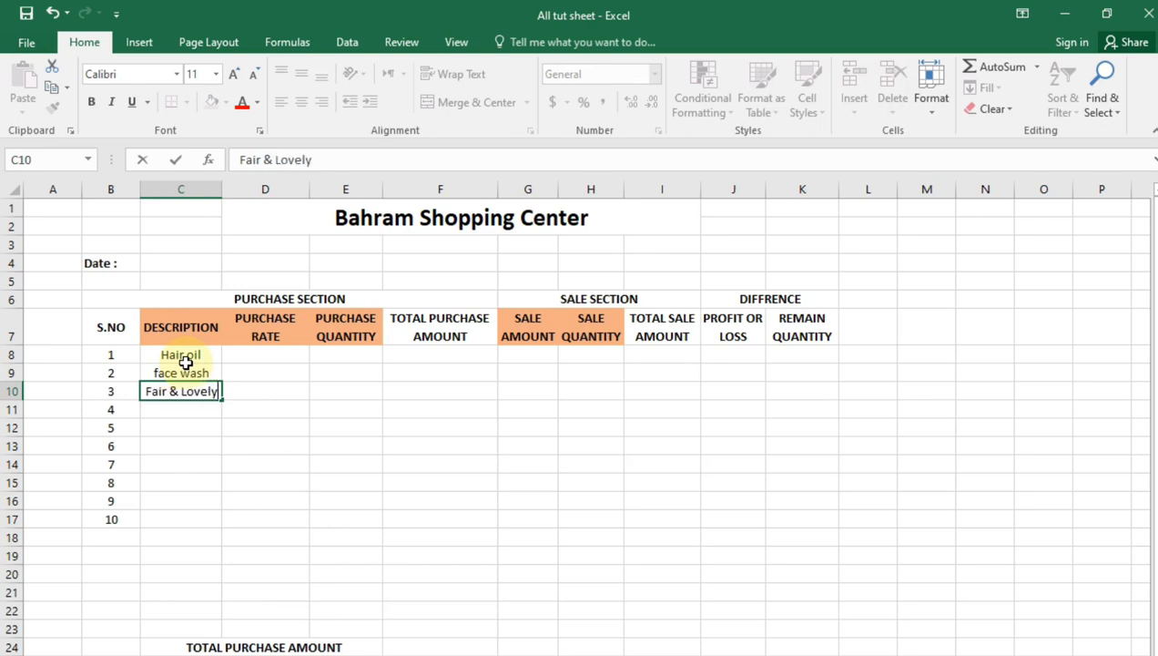
key(Return)
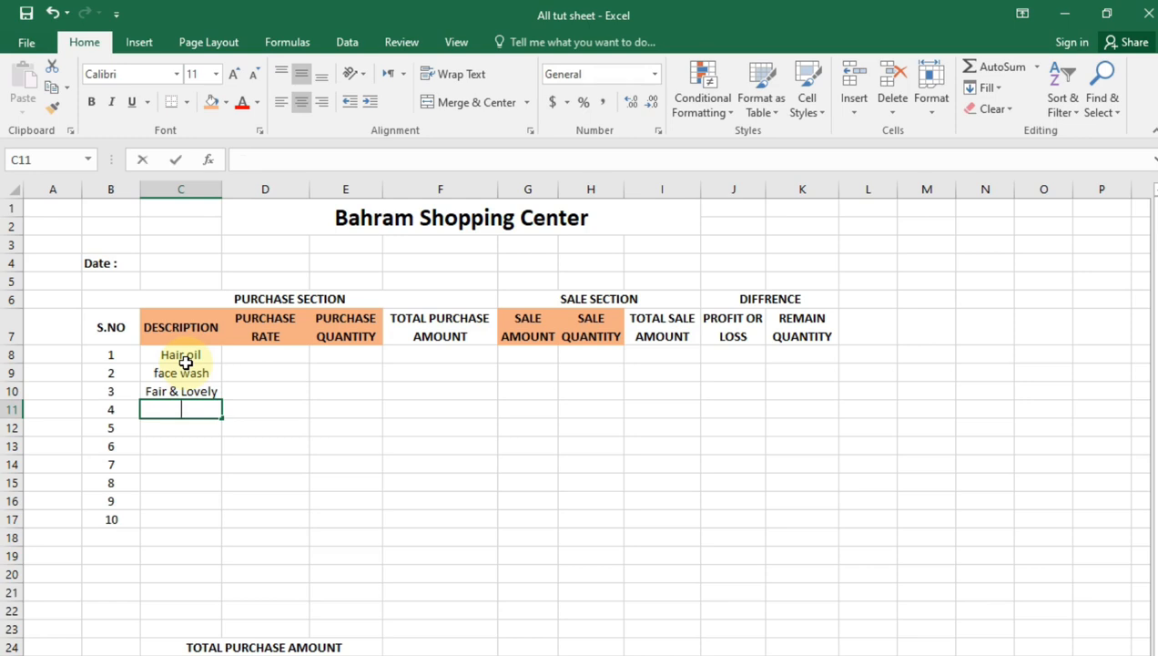
text(Beauy)
key(BackSpace)
text(ty Sao)
key(BackSpace)
key(BackSpace)
text(oap)
key(Return)
Enter "Shampo" and "Beauty cream" as the descriptions of items 5 and 6
text(Shap)
key(BackSpace)
text(mpo)
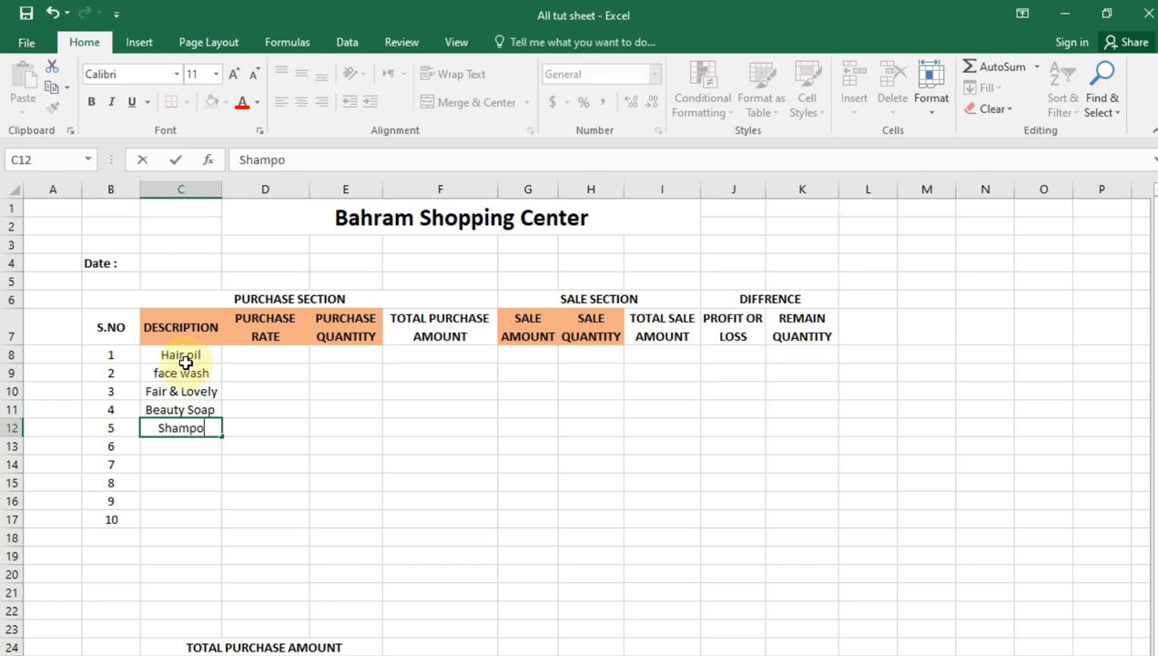
key(Return)
text(Beauty cream)
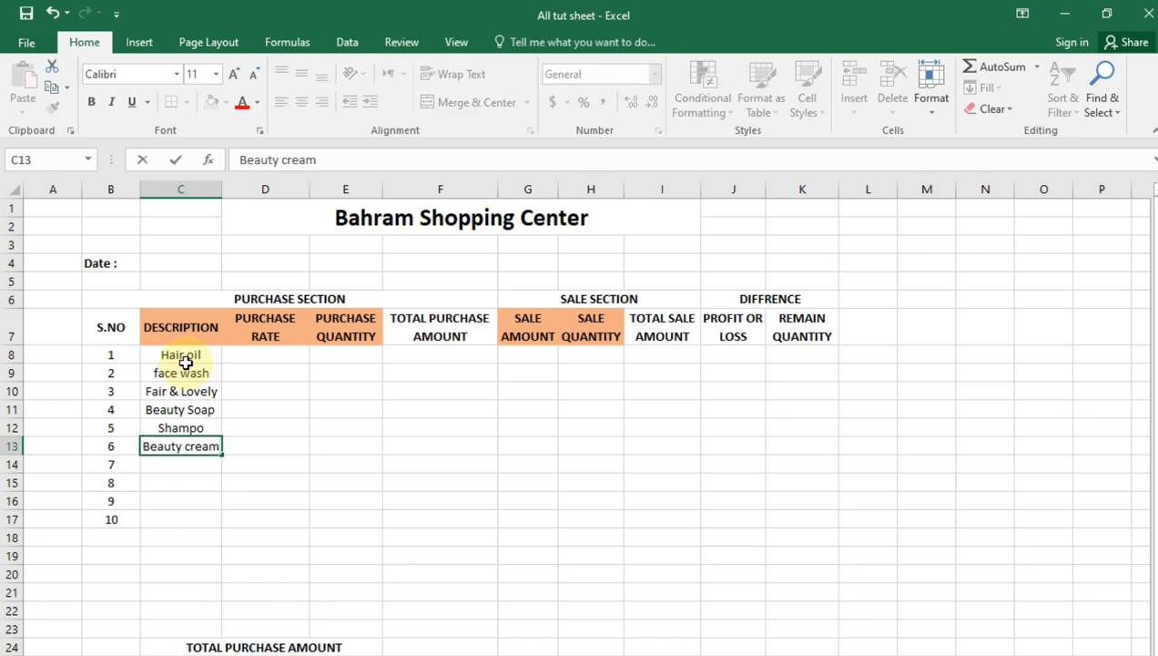
key(Return)
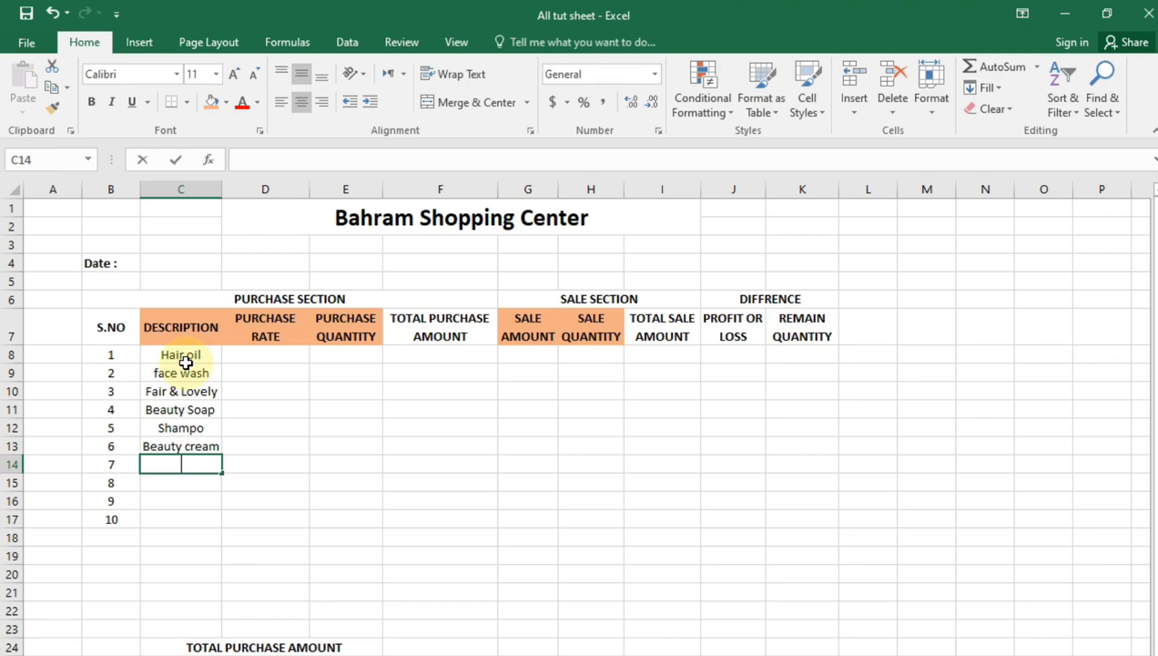
Enter "Thooth paste" and "Thoth Brush" as the descriptions of items 7 and 8
text(Thooth paste)
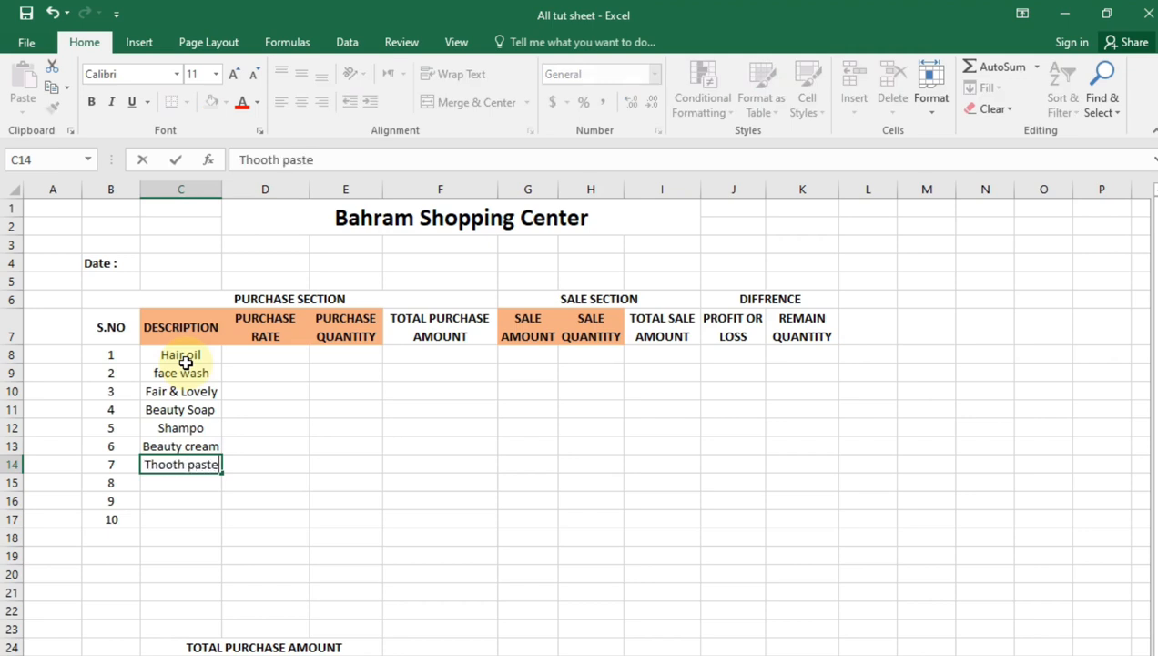
key(Return)
text(Th)
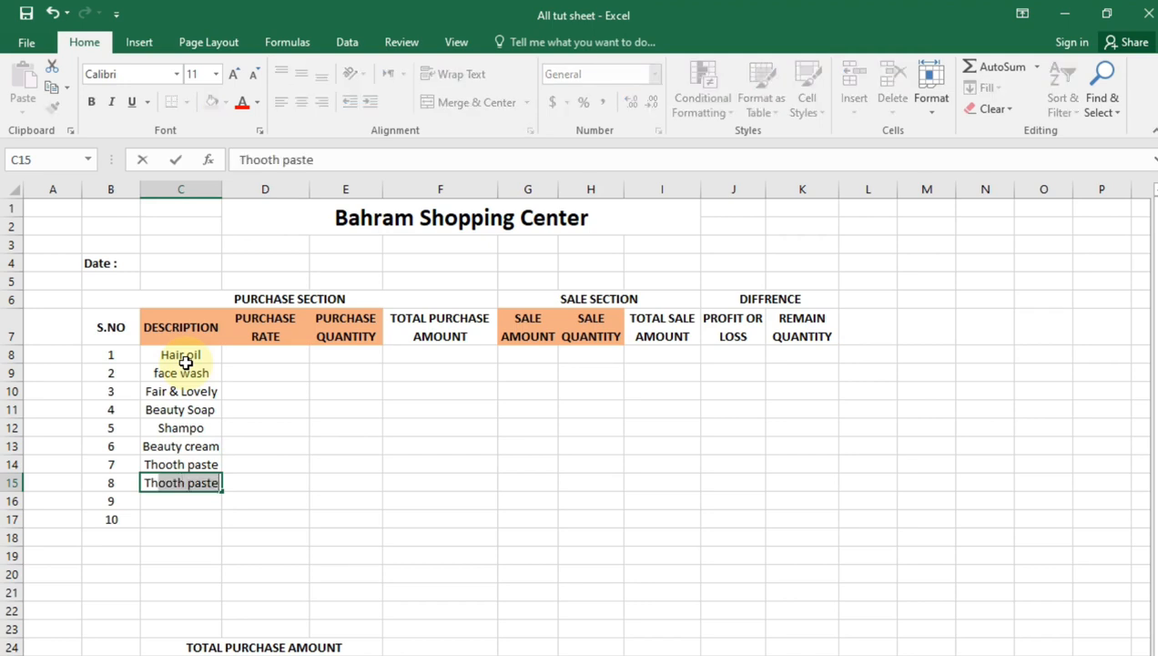
text(oth B)
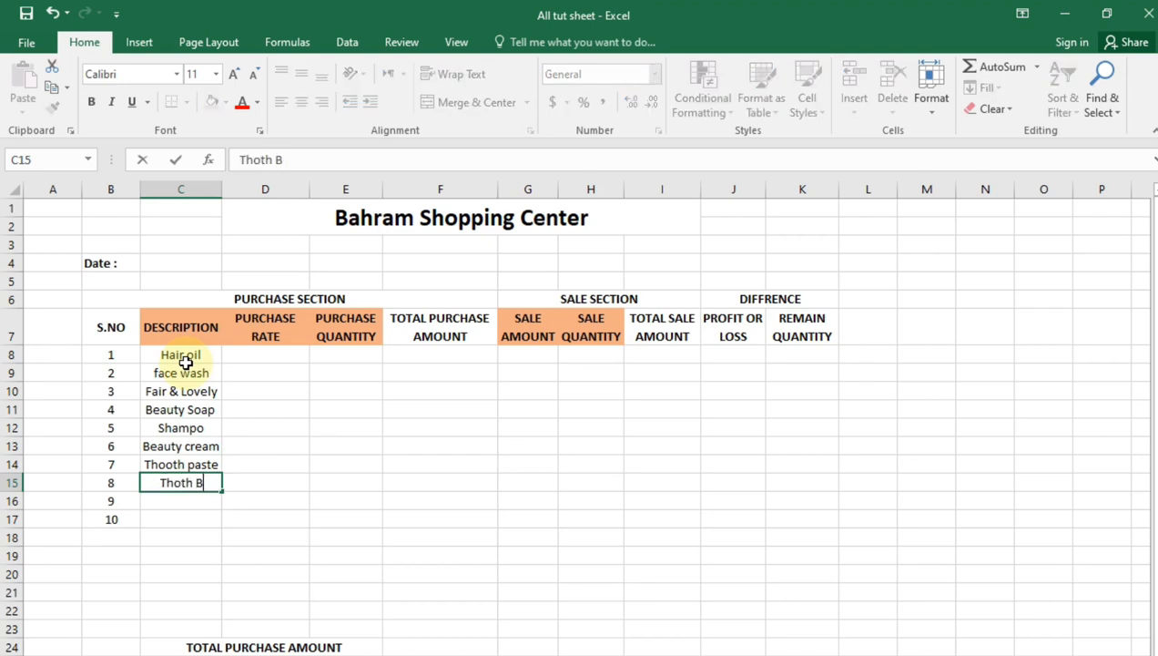
text(rush)
key(Return)
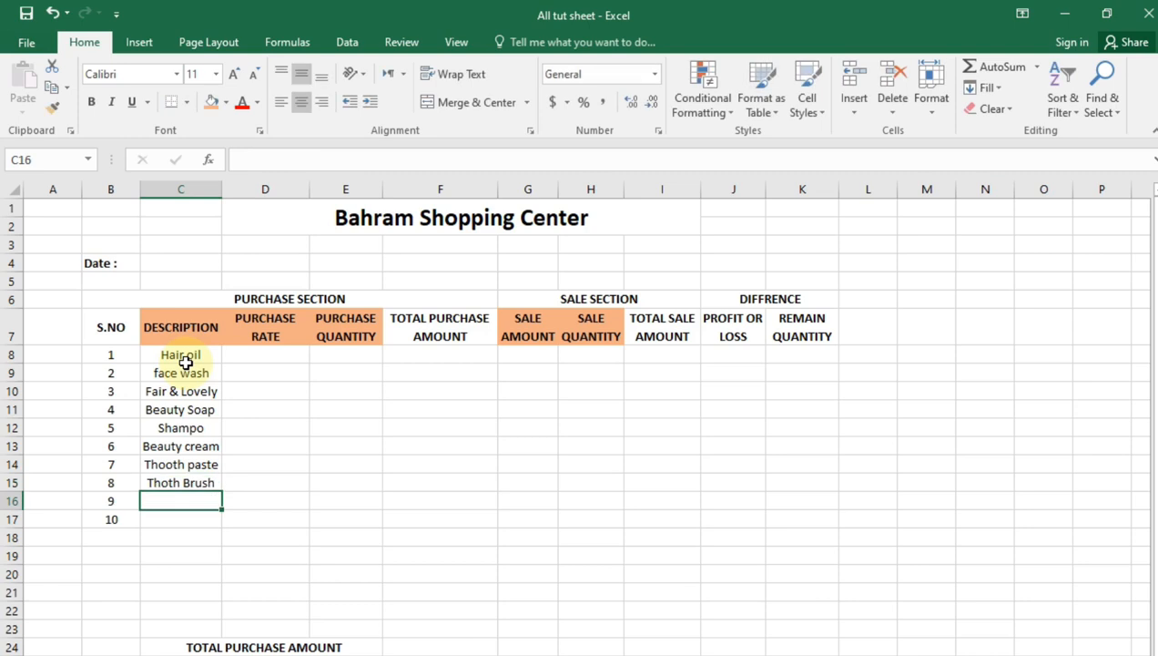
Enter "Hair gel" and "Perfume" as the descriptions of items 9 and 10
text(HAir)
key(BackSpace)
key(BackSpace)
key(BackSpace)
key(BackSpace)
text(air gel)
key(Return)
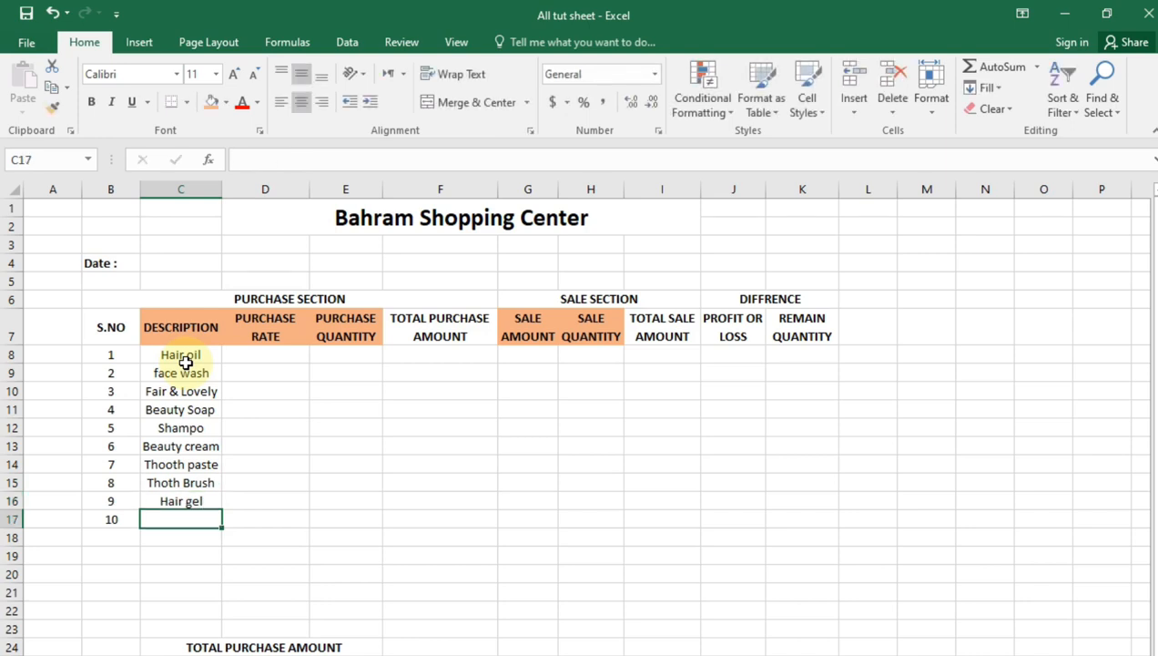
key(BackSpace)
text(Perfume)
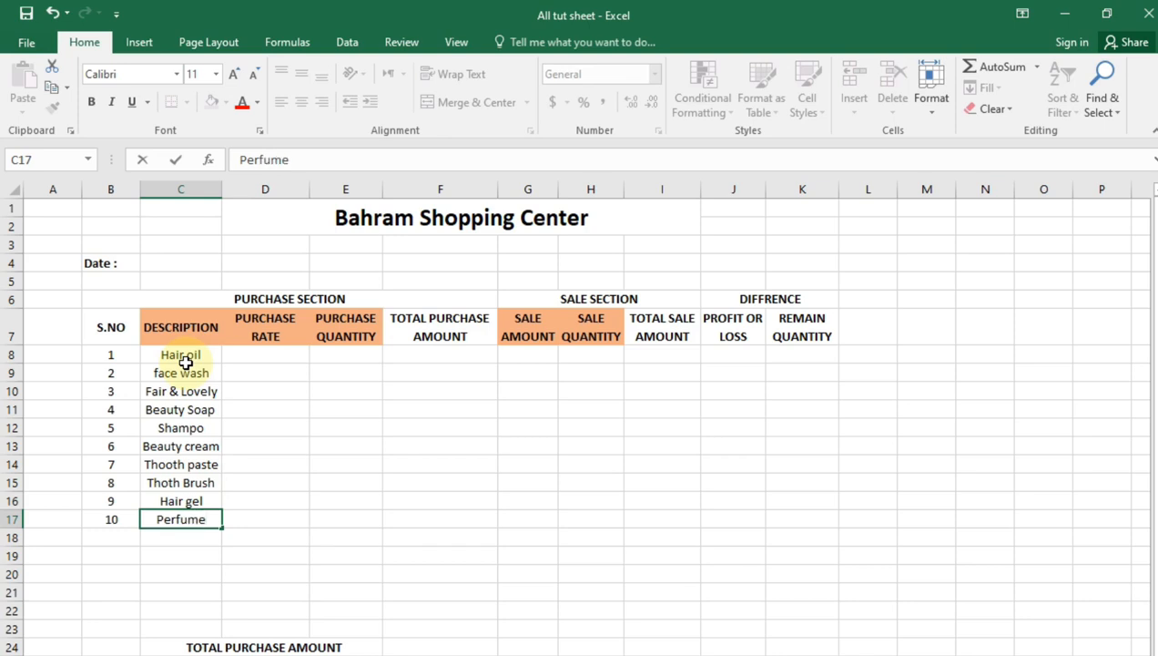
key(Return)
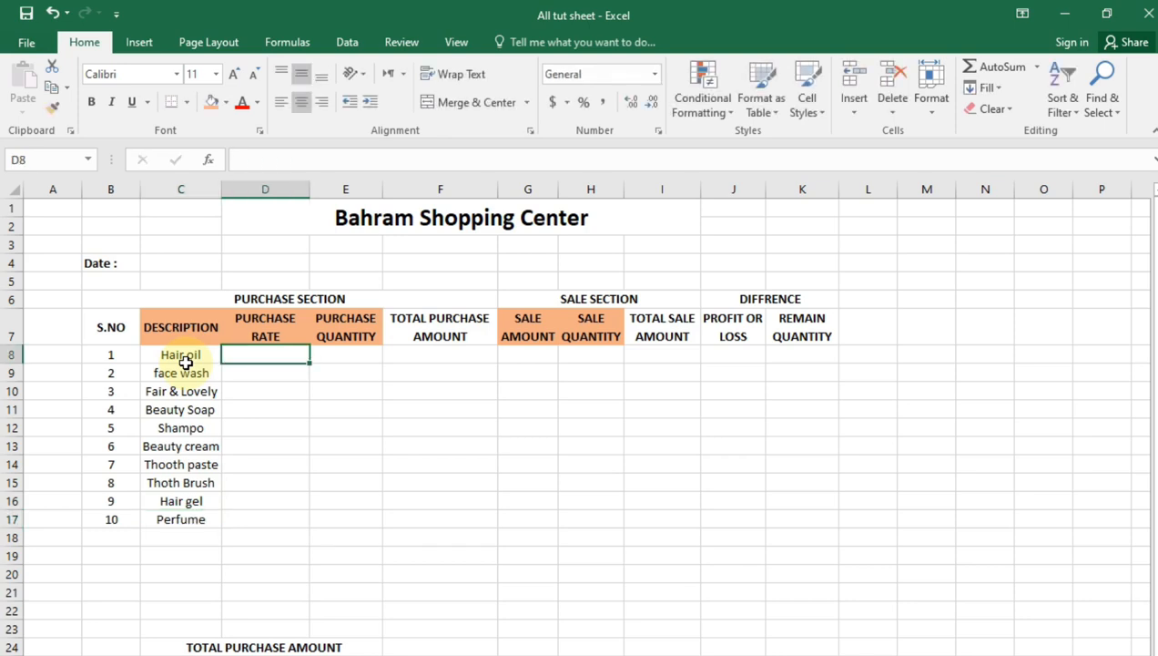
Enter a purchase rate of 375 and a purchase quantity of 15 for Hair oil
key(BackSpace)
text(375)
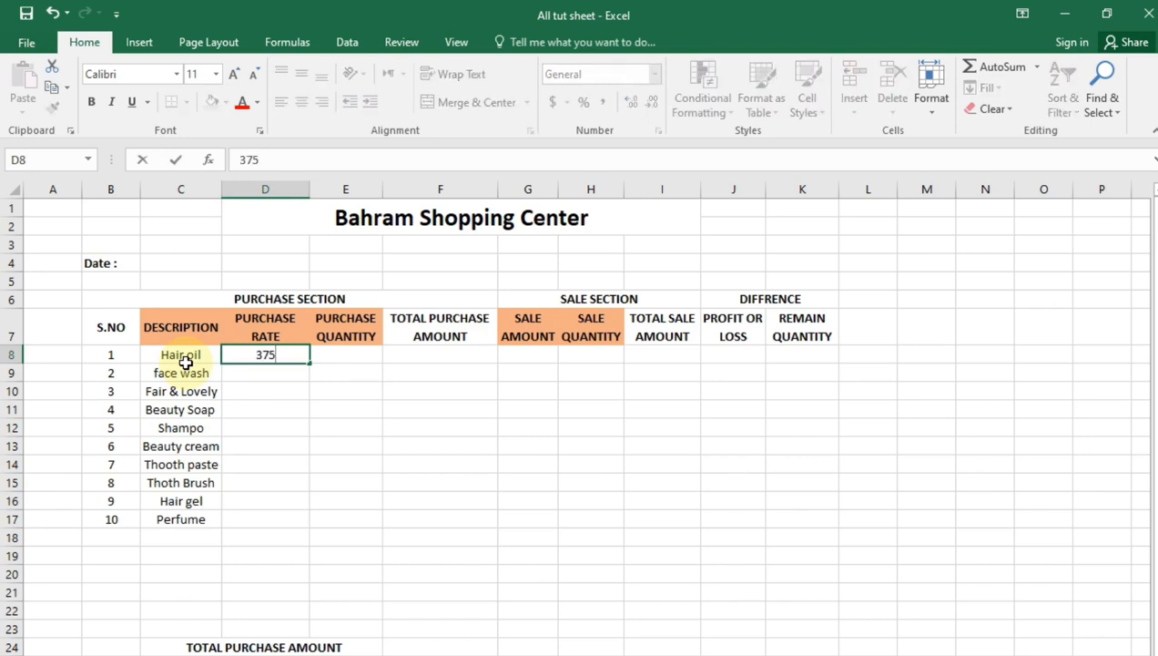
key(Tab)
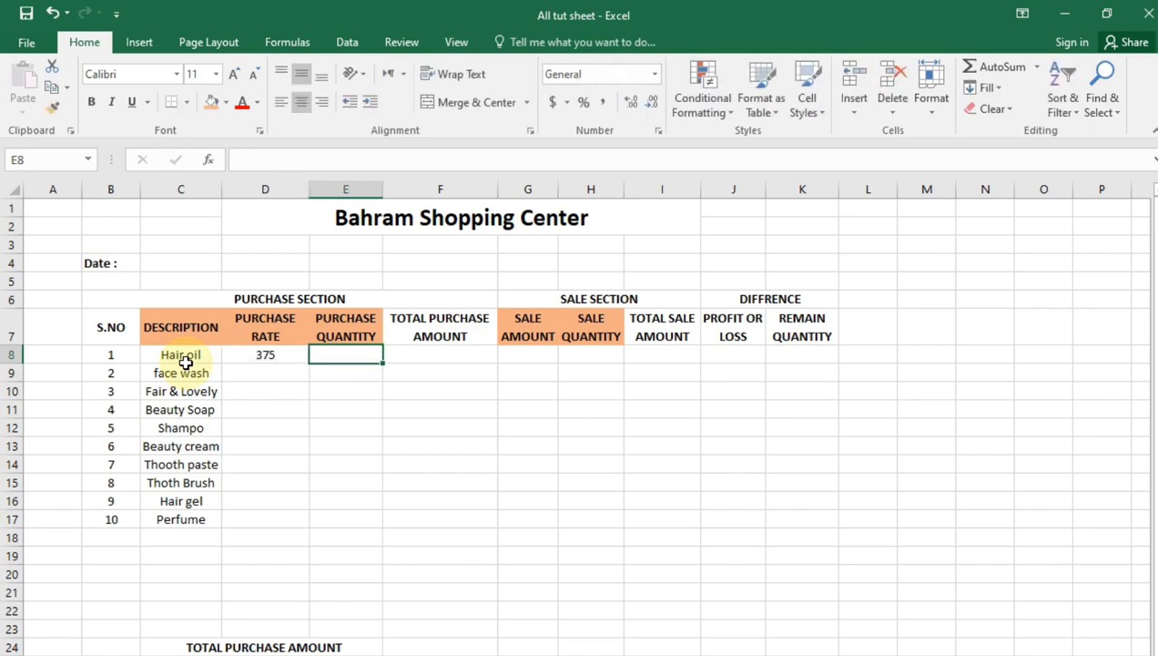
text(15)
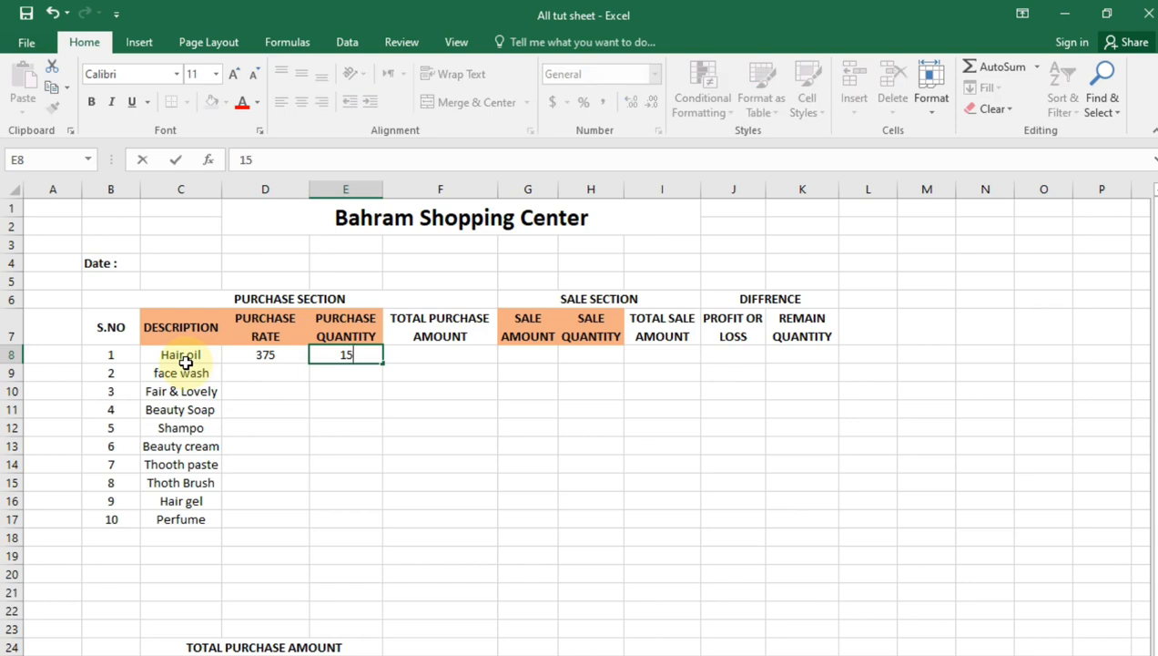
key(Return)
Enter a sale amount of 420 and a sale quantity of 12 for Hair oil
key(Up)
key(Right)
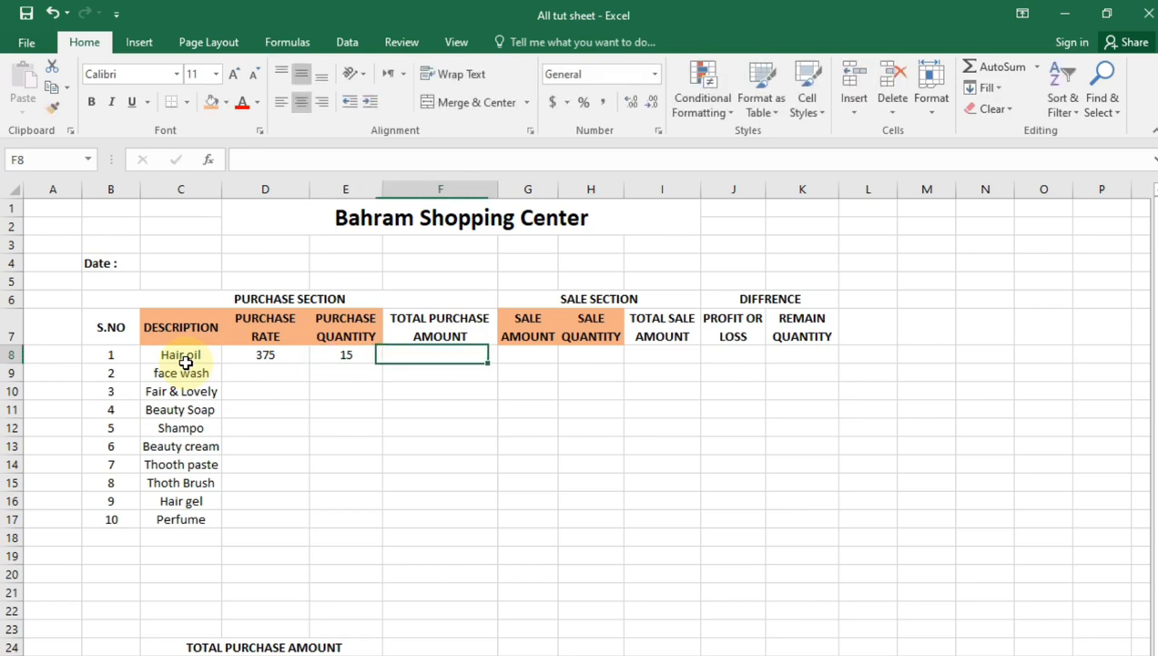
key(Right)
key(Right)
key(Left)
text(420)
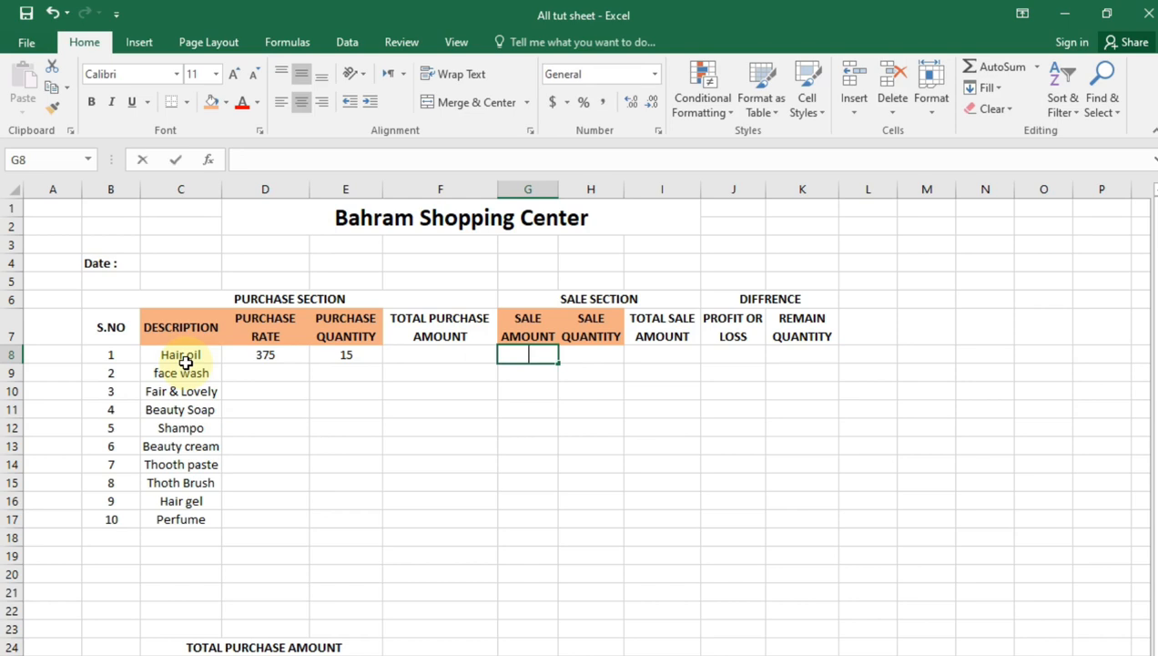
key(Tab)
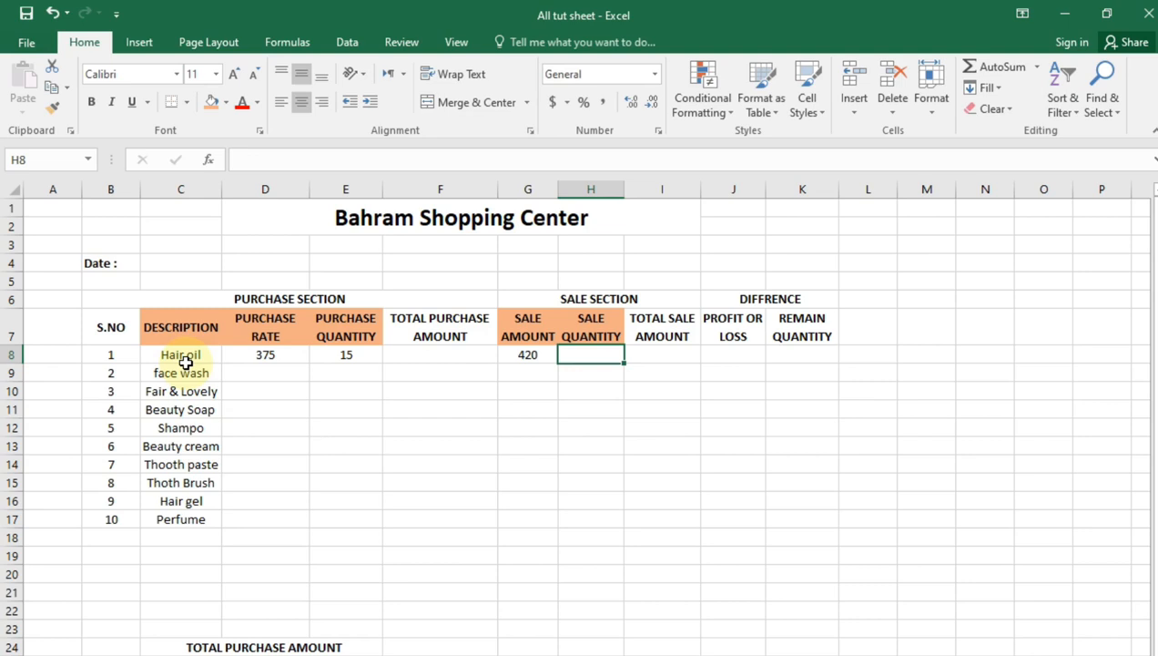
text(12)
key(Return)
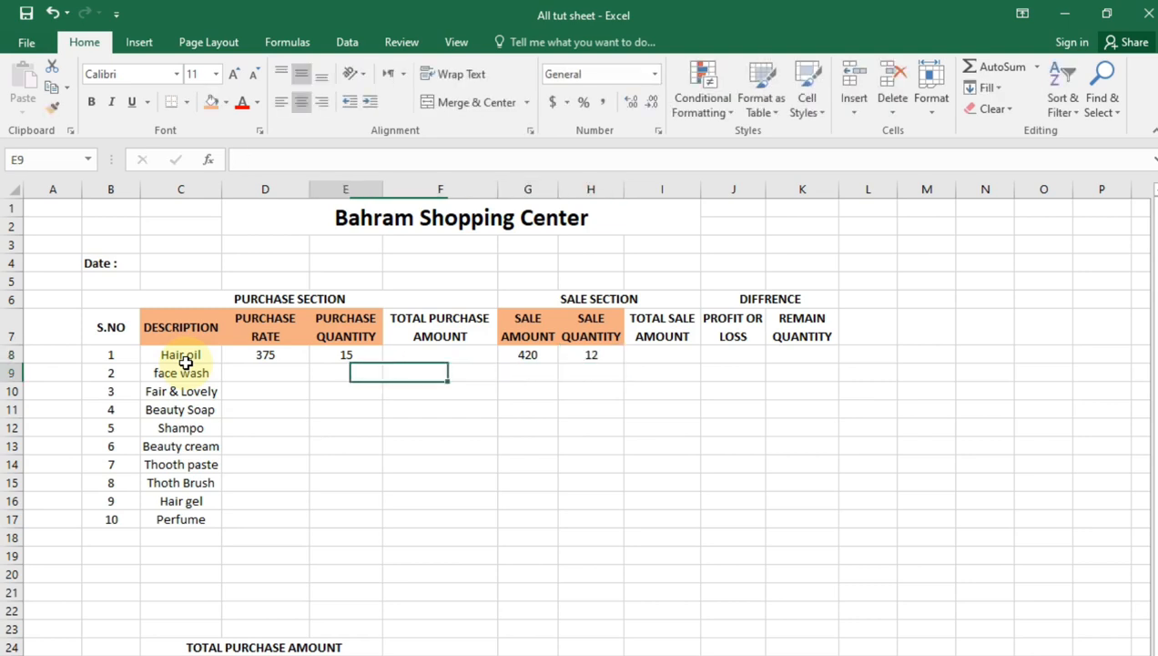
Enter a purchase rate of 150 and a purchase quantity of 20 for face wash
key(Left)
key(Left)
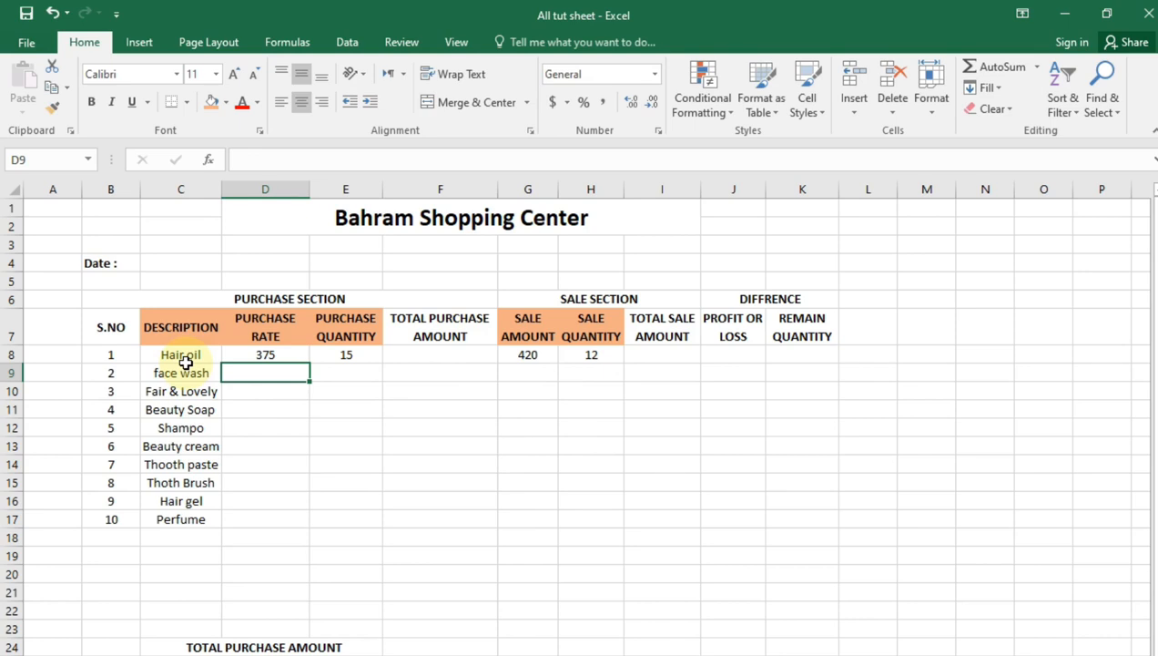
text(150)
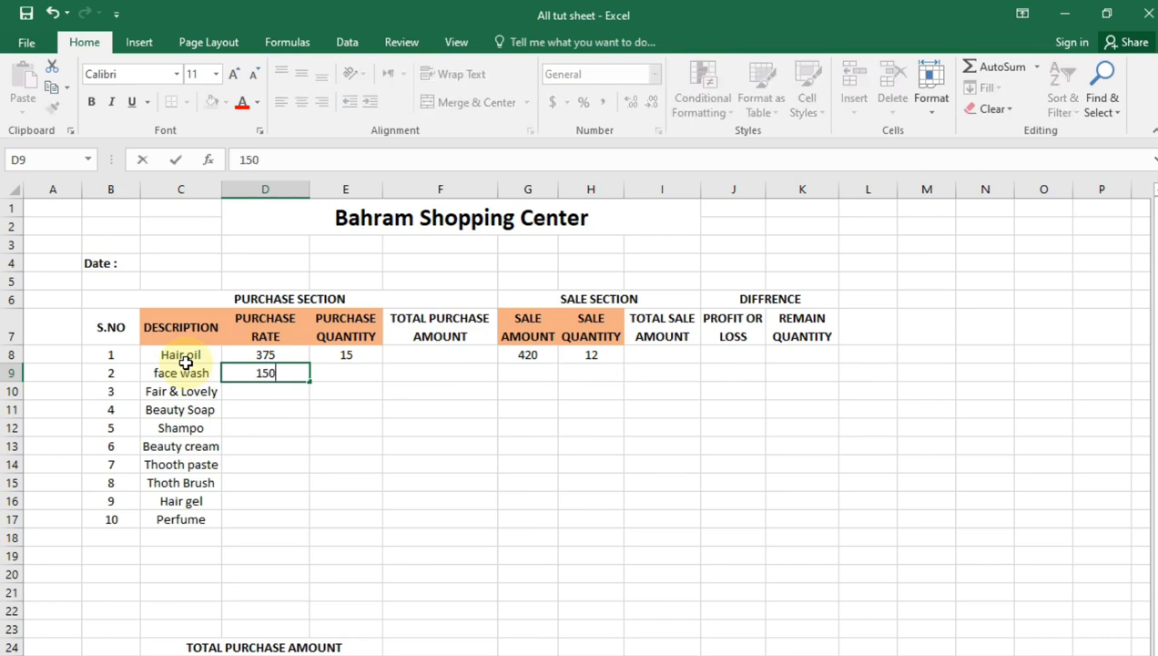
key(Tab)
text(20)
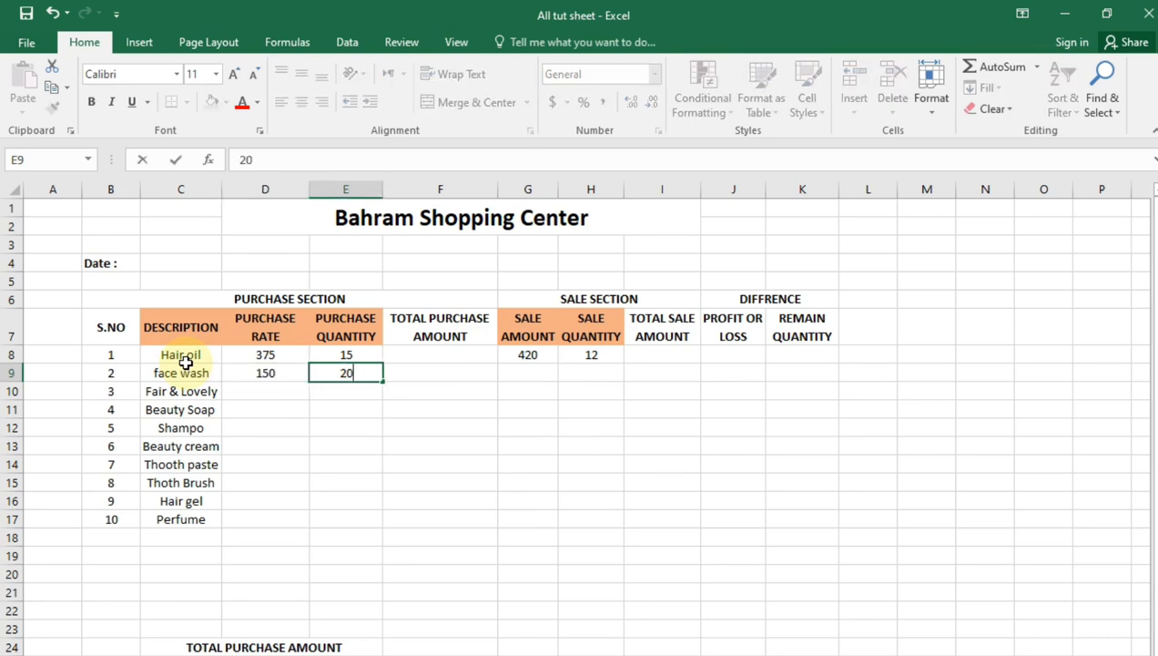
Enter a sale amount of 170 and a sale quantity of 17 for face wash
key(Tab)
key(Tab)
key(BackSpace)
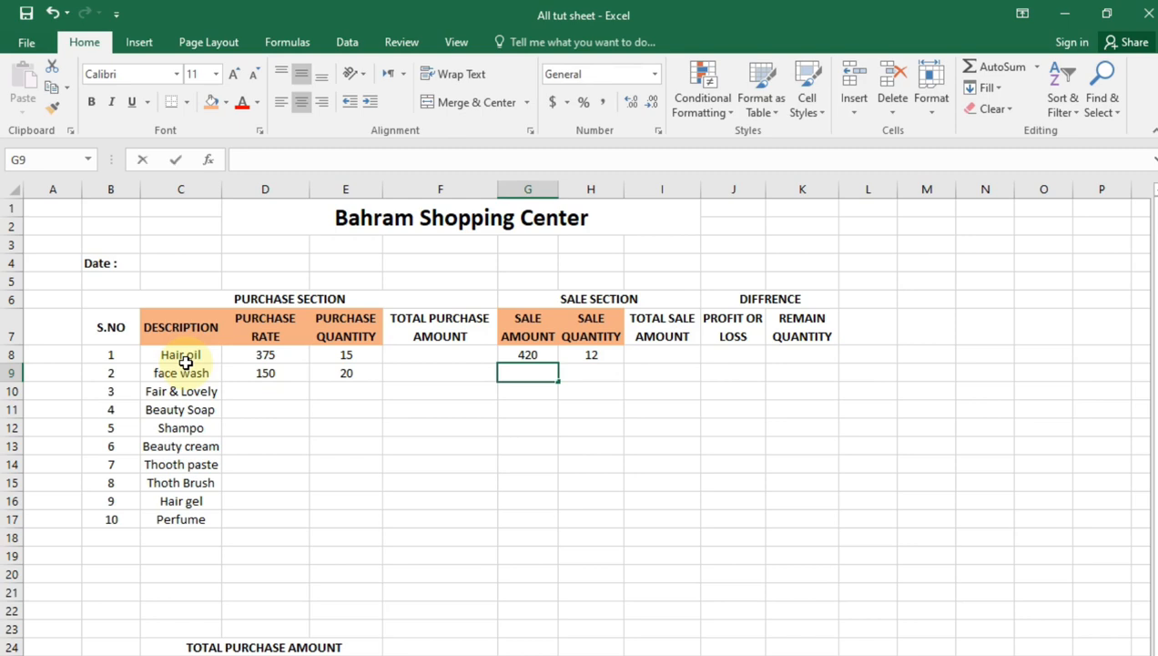
text(170)
key(Tab)
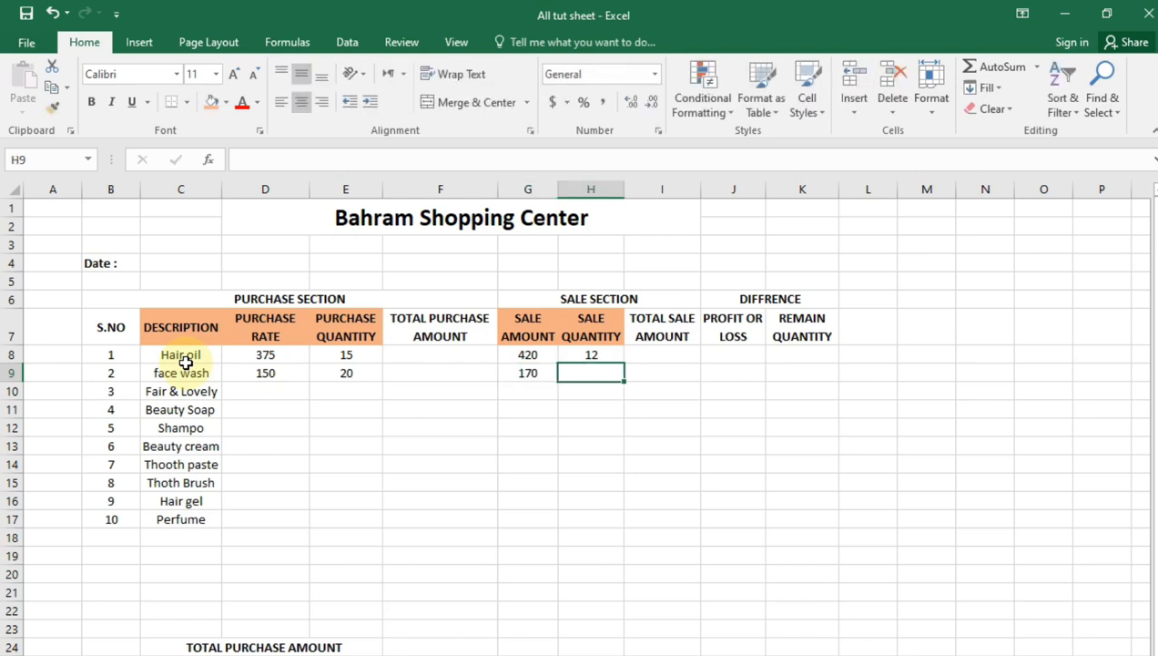
text(17)
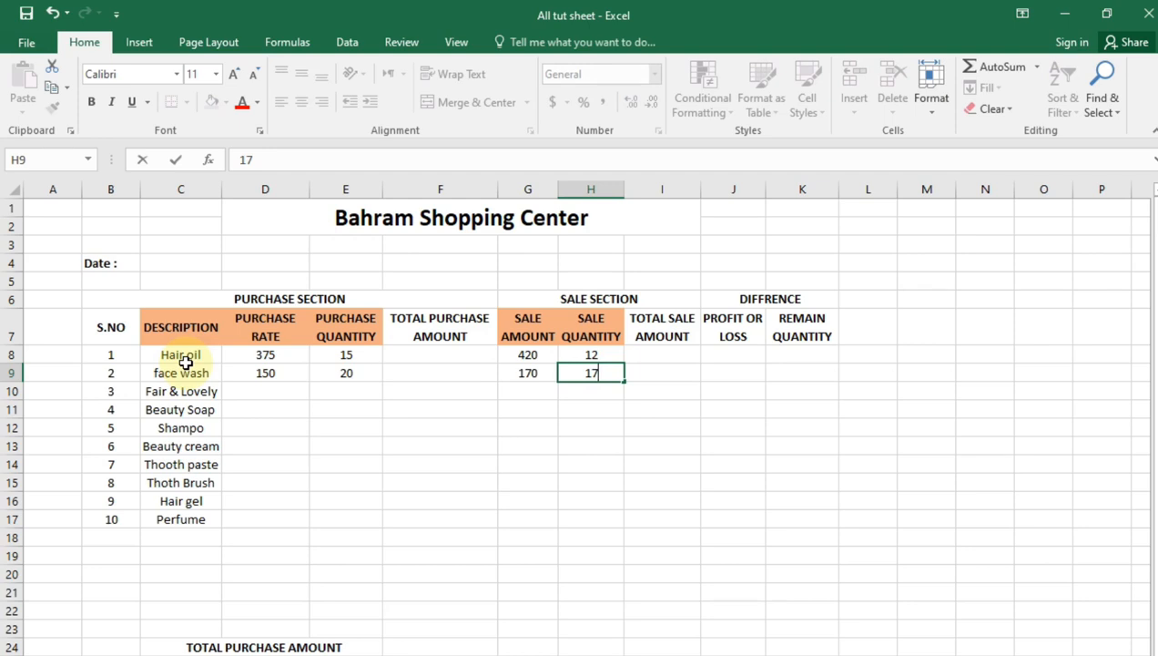
key(Return)
Enter a purchase rate of 370 and a purchase quantity of 25 for Fair & Lovely
key(Left)
key(Left)
key(Left)
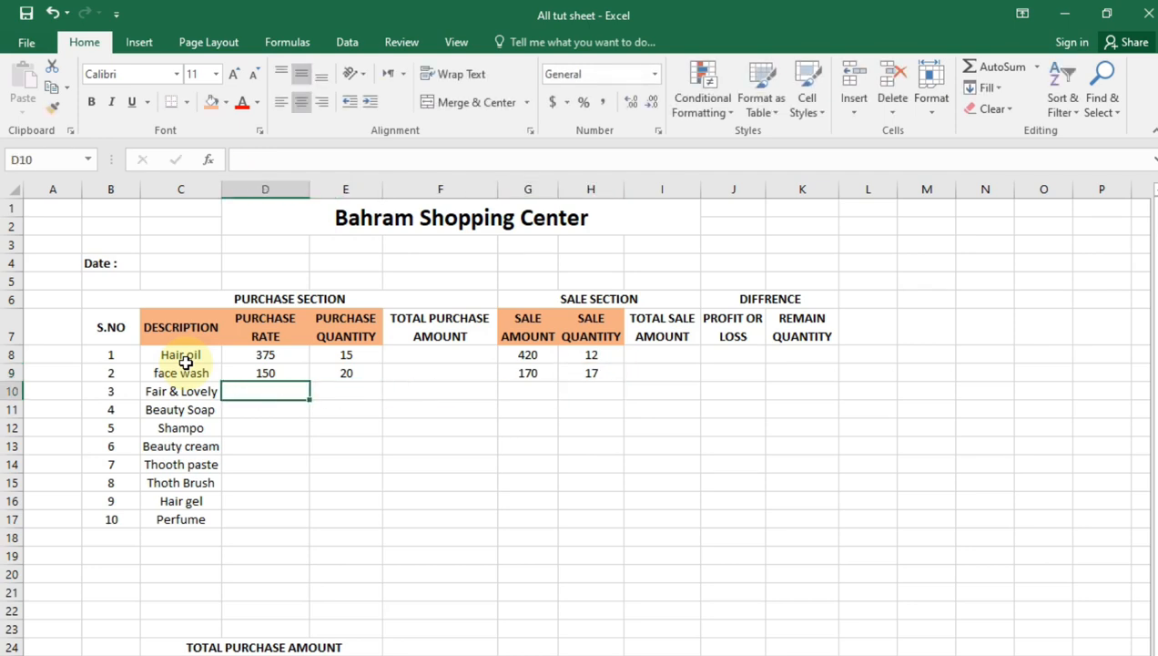
text(370)
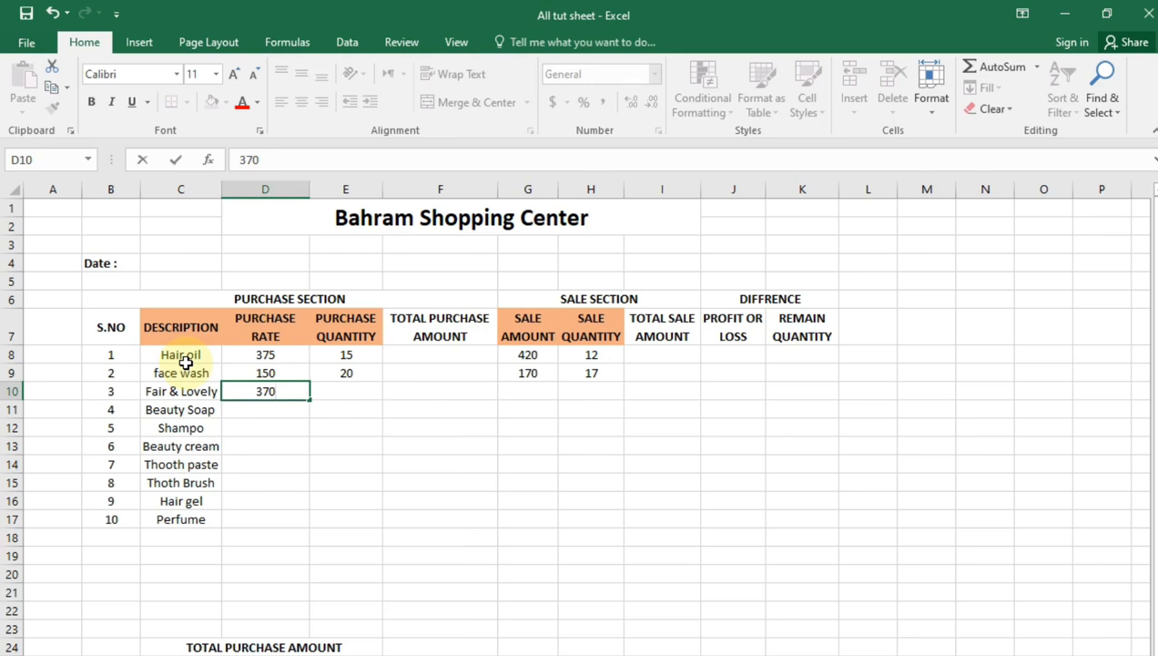
key(Right)
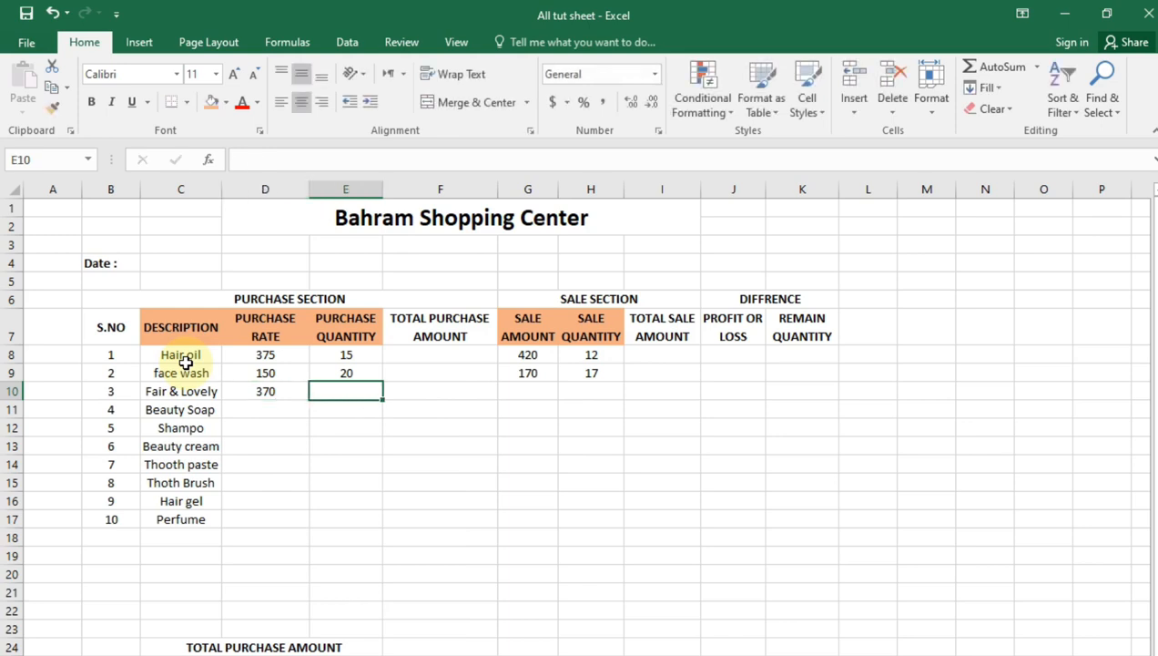
text(25)
Enter a sale amount of 420 and a sale quantity of 23 for Fair & Lovely
key(Right)
key(Right)
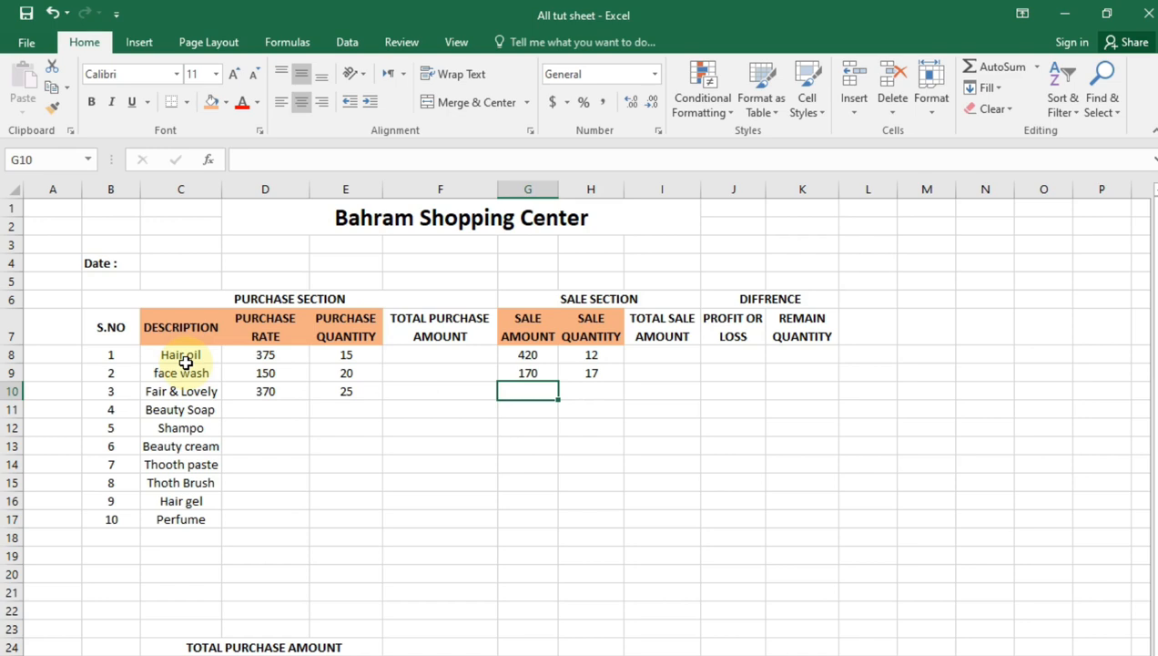
text(420)
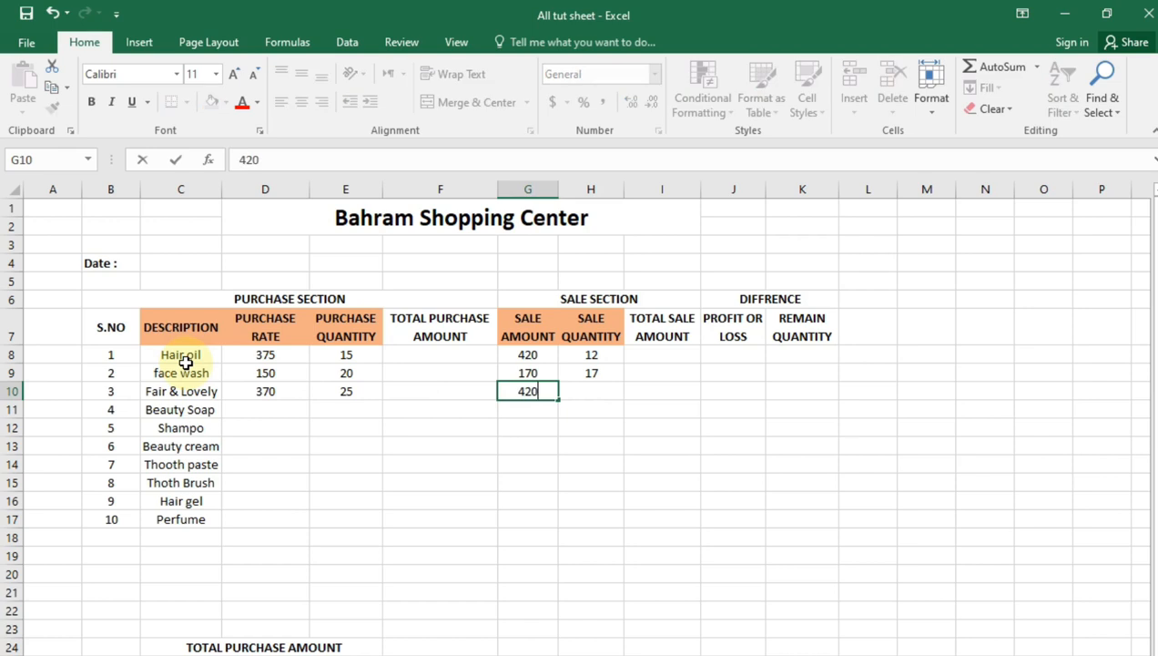
key(Right)
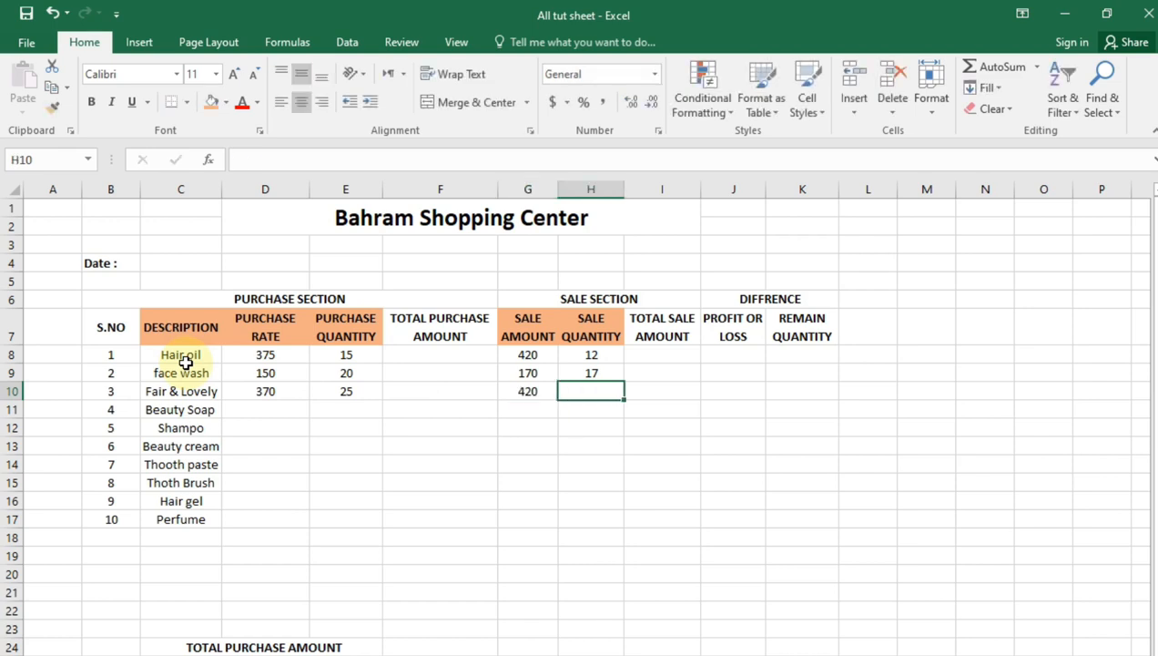
text(23)
key(Return)
Enter a purchase rate of 170 and a purchase quantity of 22 for Beauty Soap
key(Left)
key(Left)
key(Left)
key(Left)
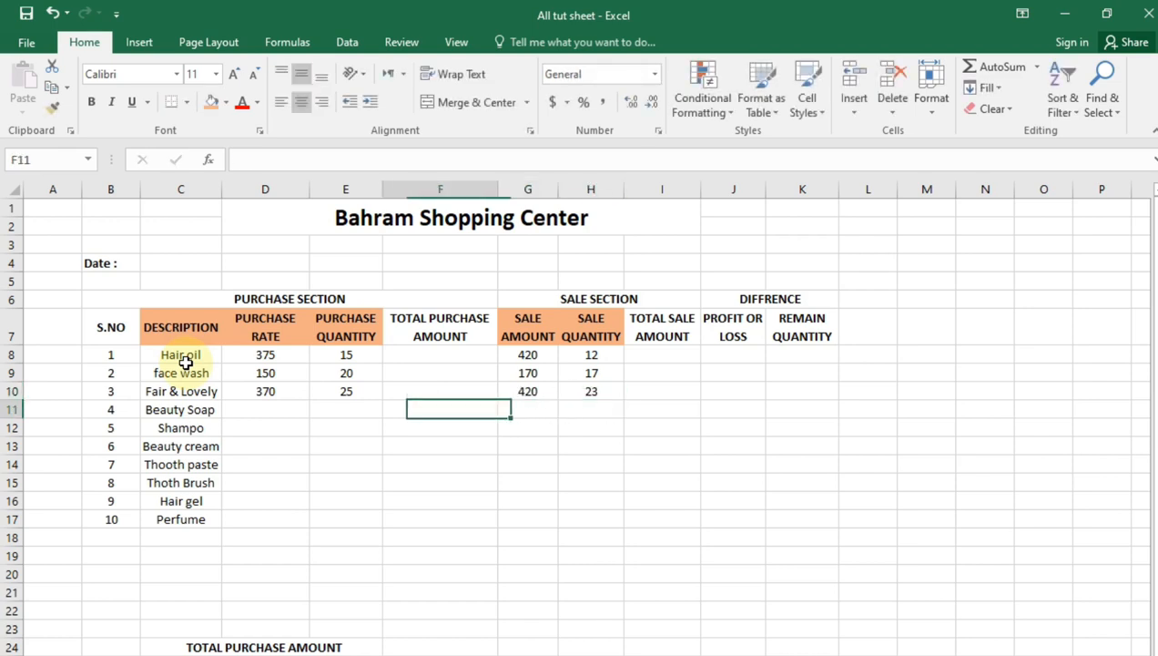
key(BackSpace)
text(170)
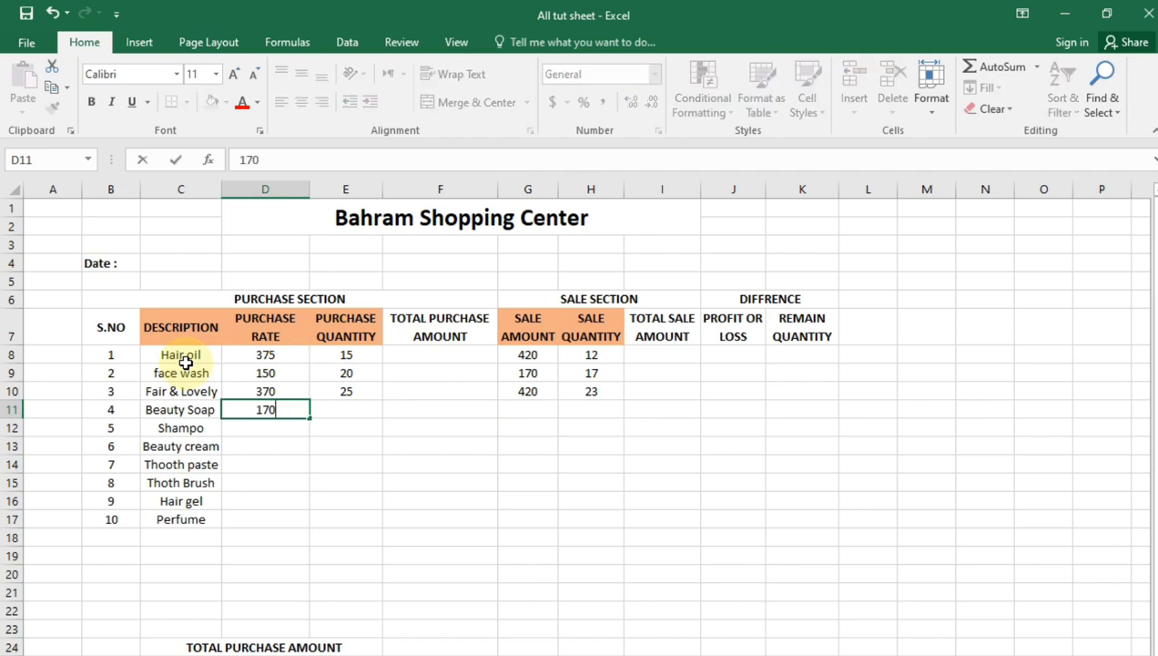
key(Right)
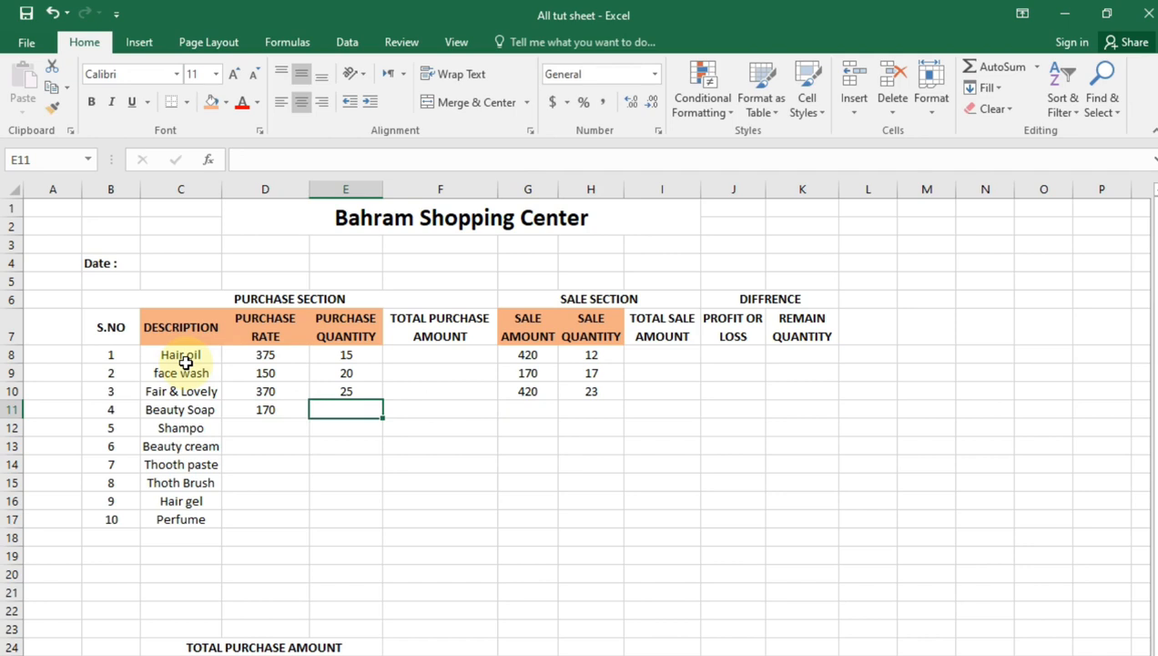
key(BackSpace)
text(22)
Enter 16 as the sale amount for Beauty Soap
key(Right)
key(Right)
key(Right)
key(Left)
key(BackSpace)
text(16)
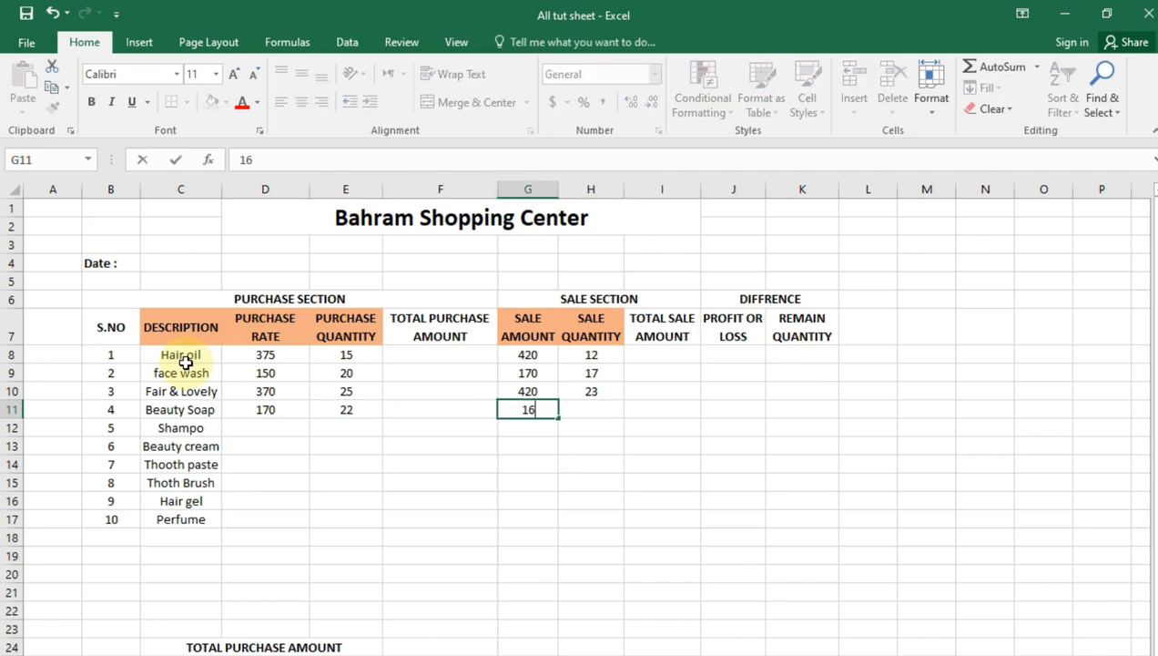
key(Right)
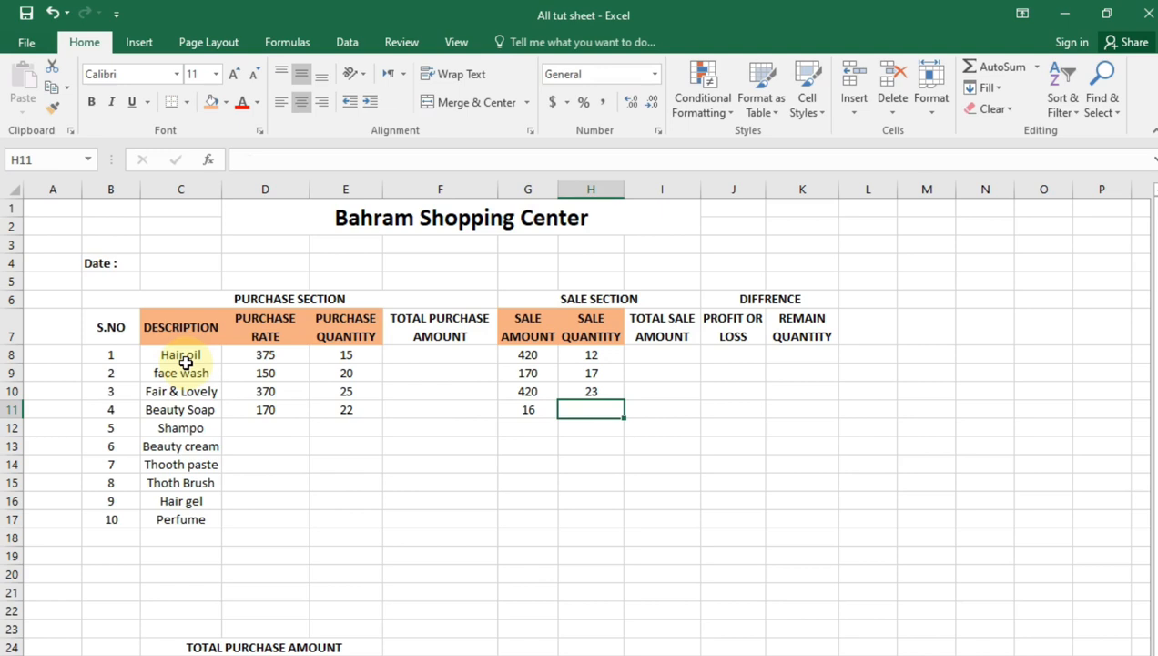
Correct the Beauty Soap sale amount to 185 and enter a sale quantity of 12
key(Left)
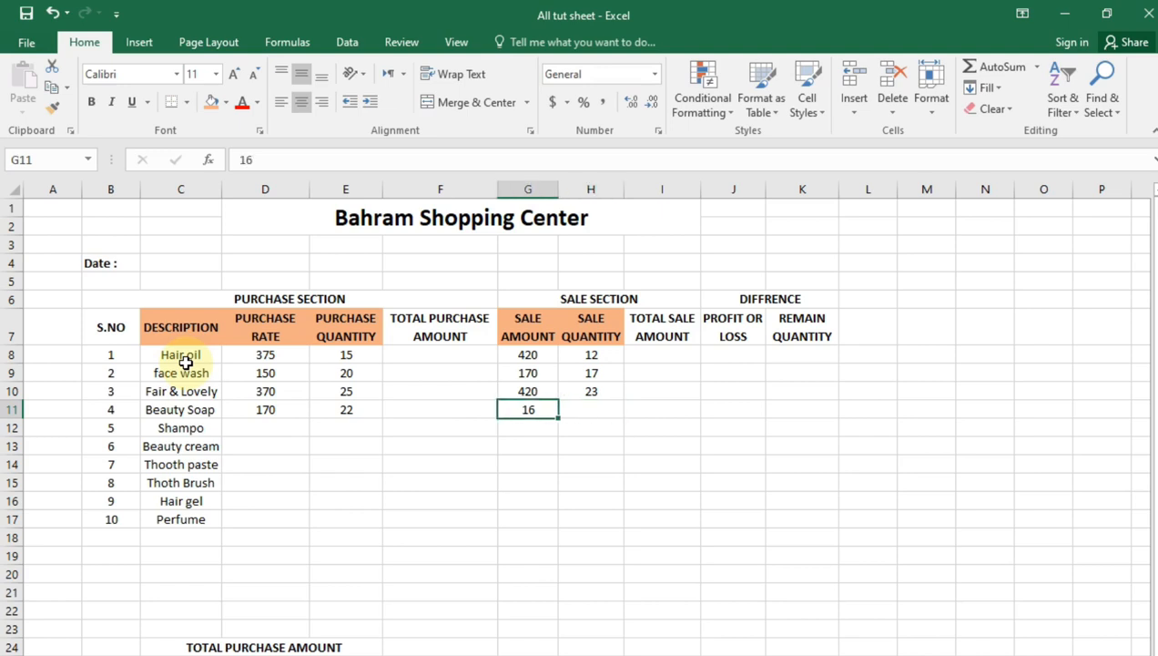
key(F2)
key(BackSpace)
text(85)
key(Tab)
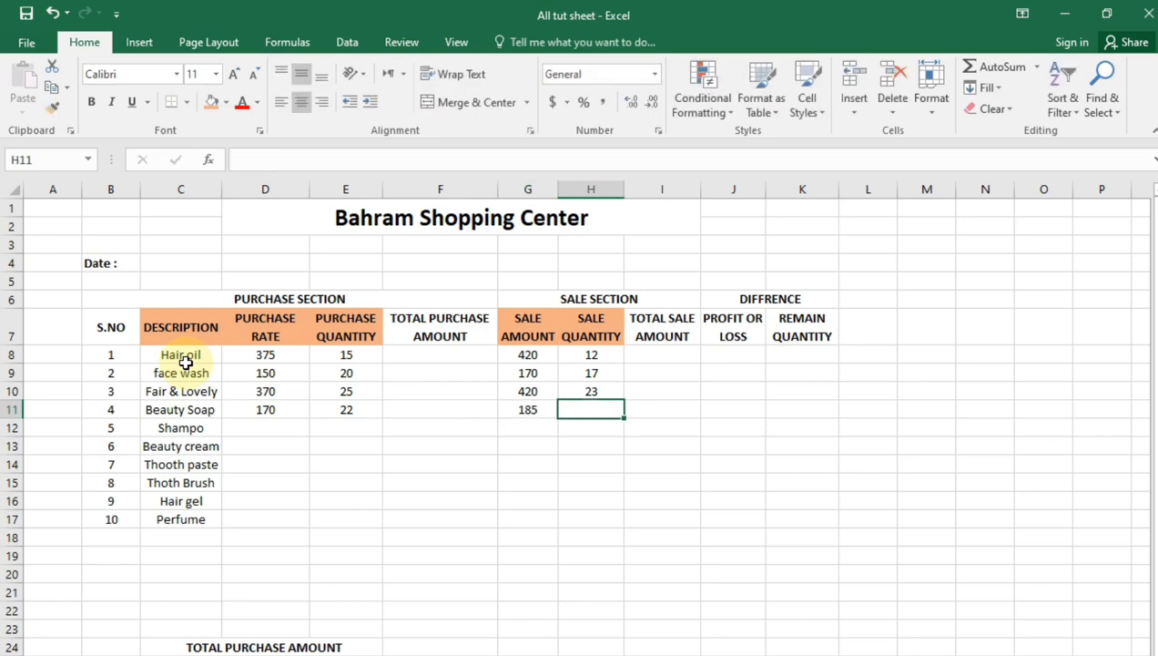
text(12)
key(Return)
Enter a purchase rate of 350 and a purchase quantity of 35 for Shampo
key(Left)
key(Left)
key(Left)
key(Left)
text(350)
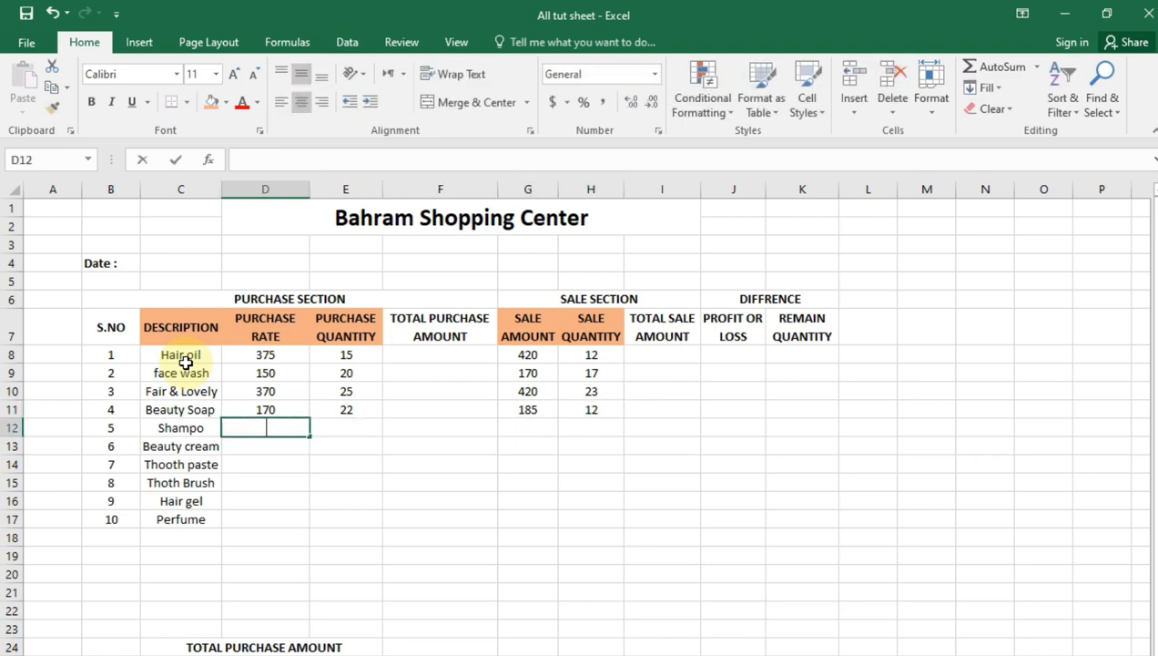
key(Tab)
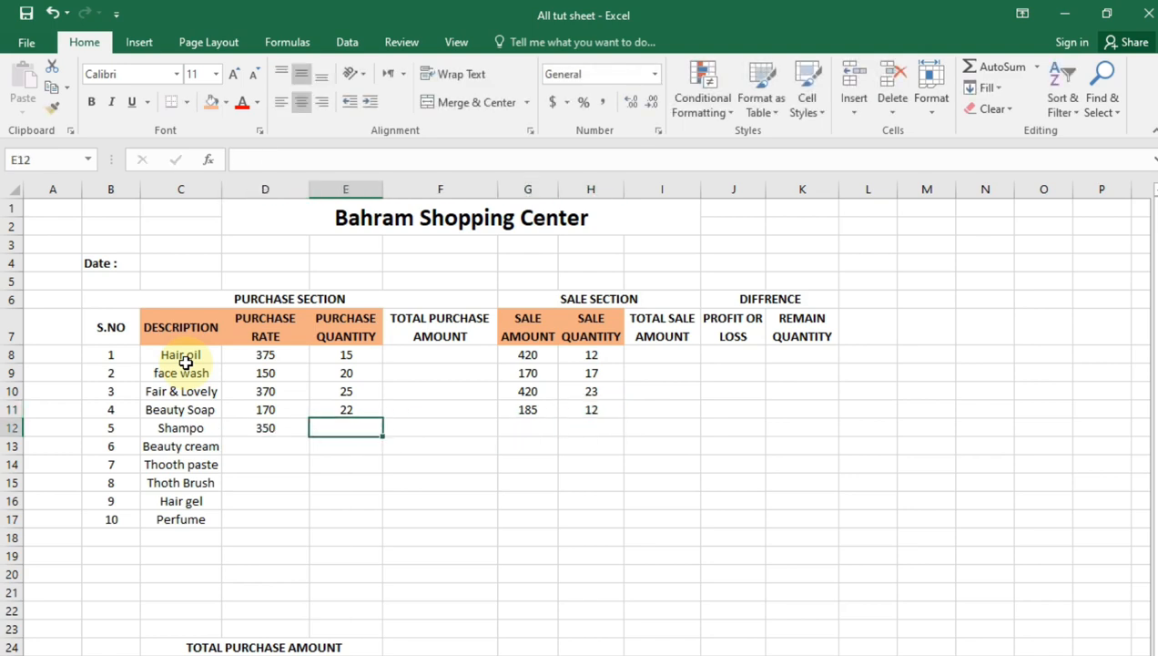
key(BackSpace)
text(35)
Enter a sale amount of 370 and a sale quantity of 28 for Shampo
key(Tab)
key(Tab)
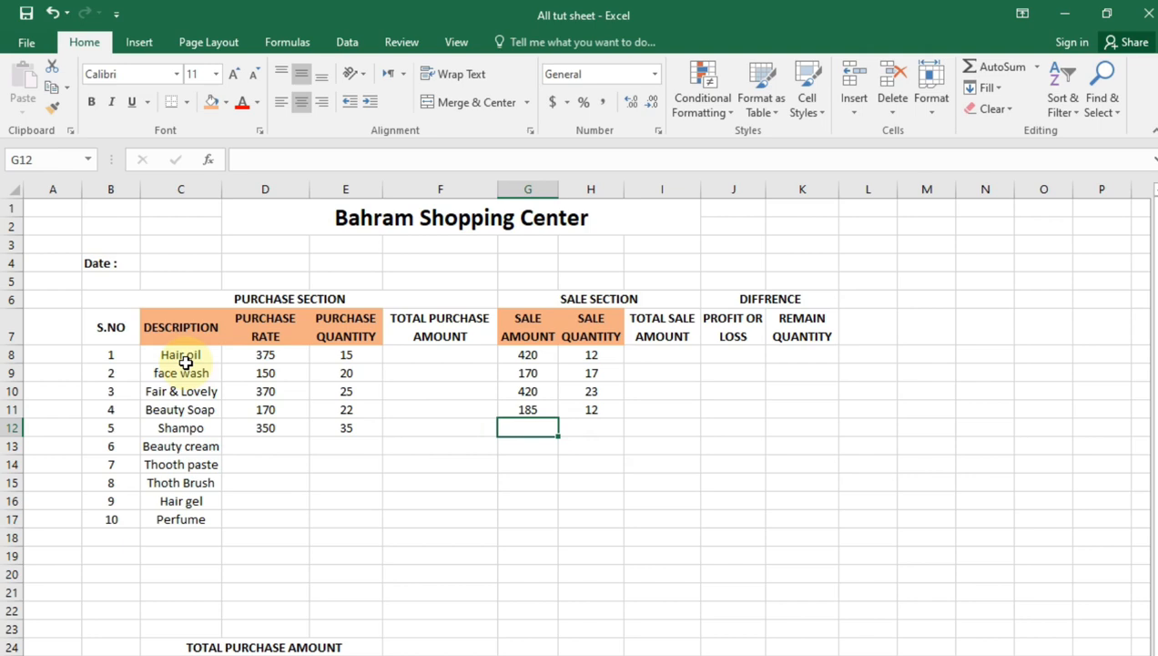
text(3)
text(370)
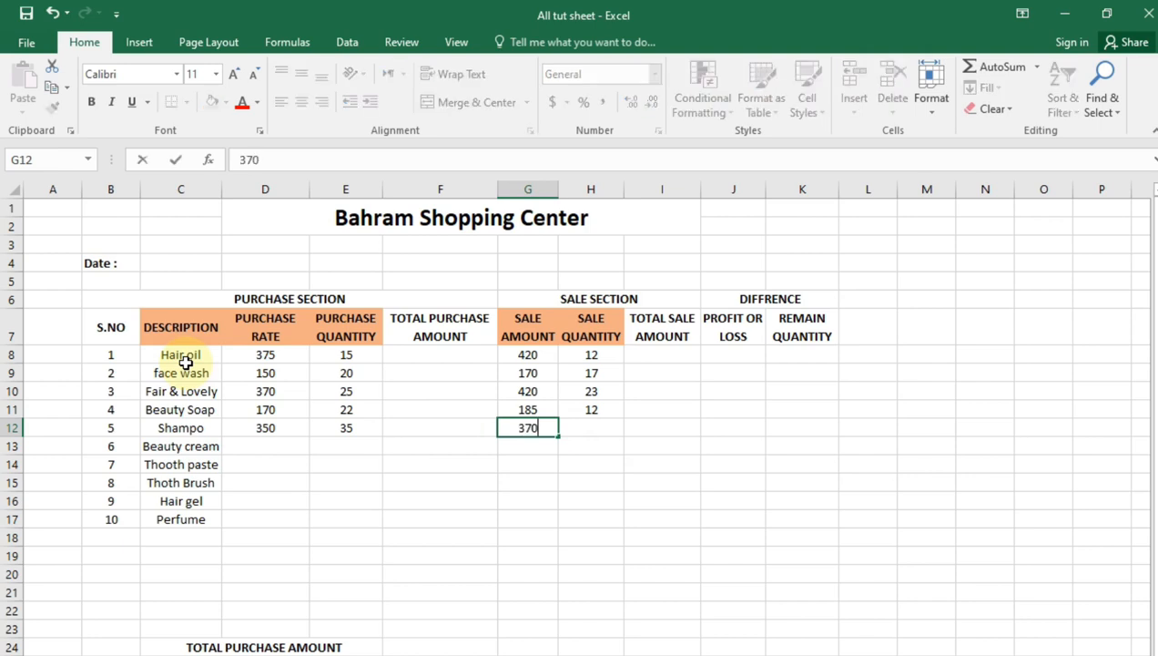
key(Tab)
text(3)
text(28)
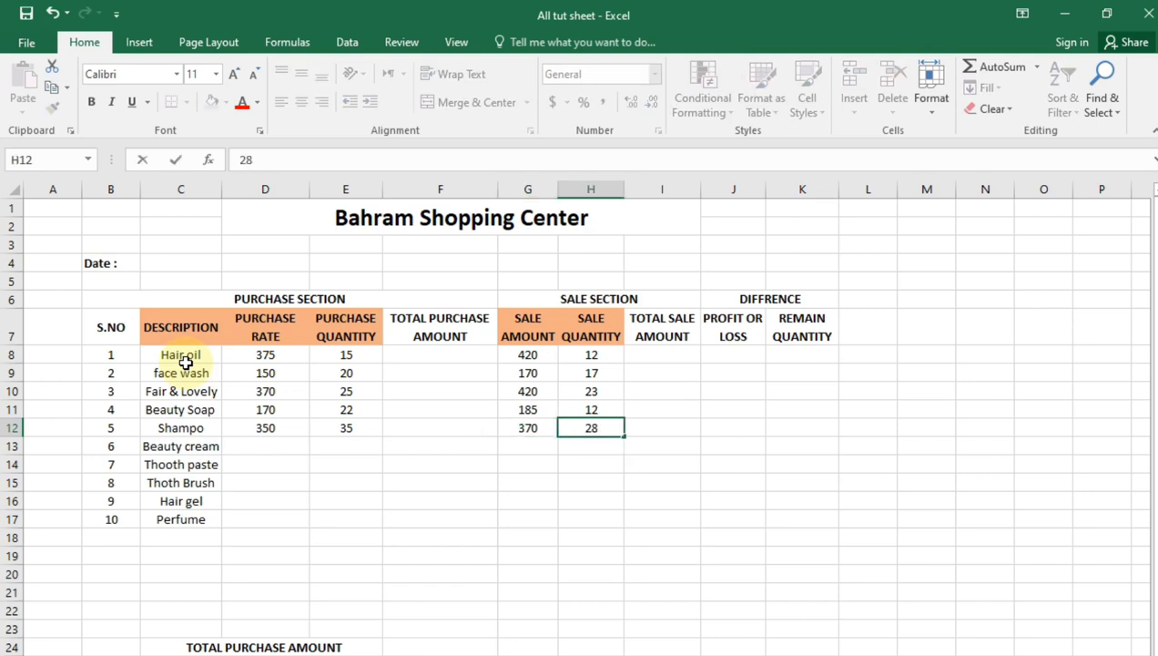
key(Return)
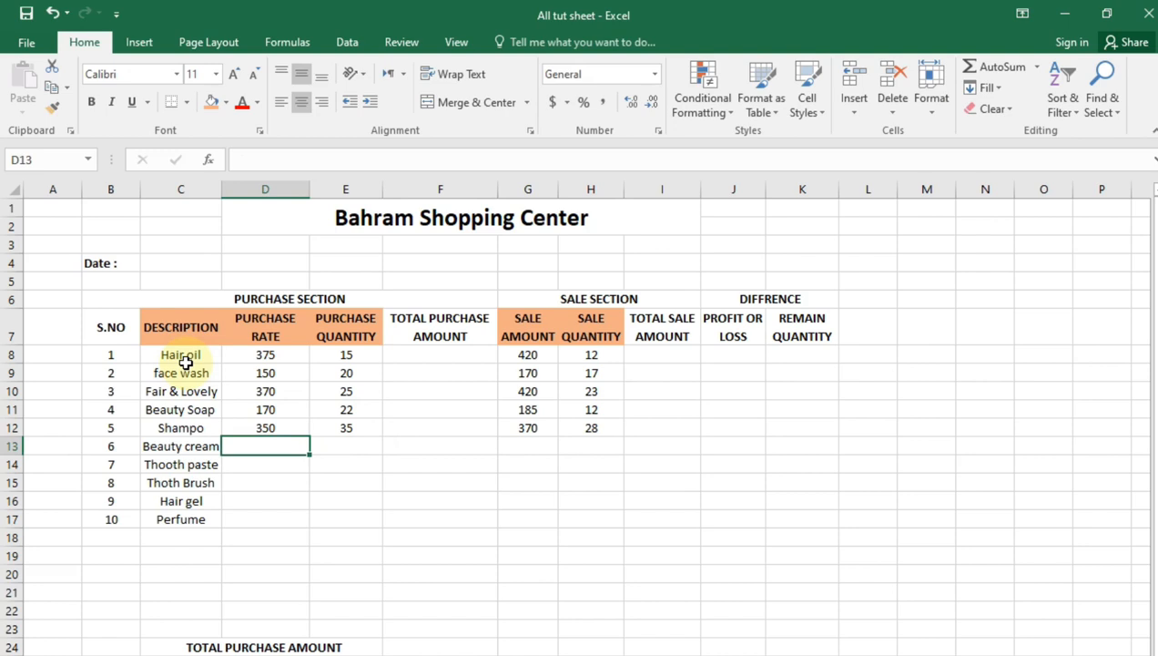
Enter a purchase rate of 150 and a purchase quantity of 28 for Beauty cream
text(150)
key(Tab)
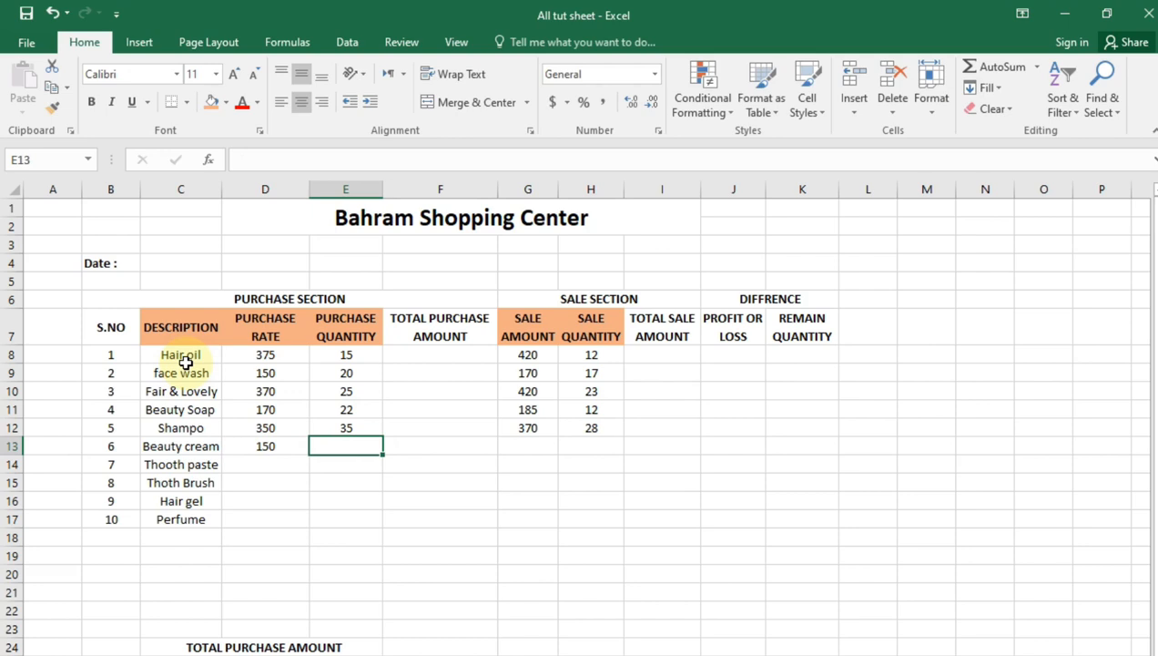
text(28)
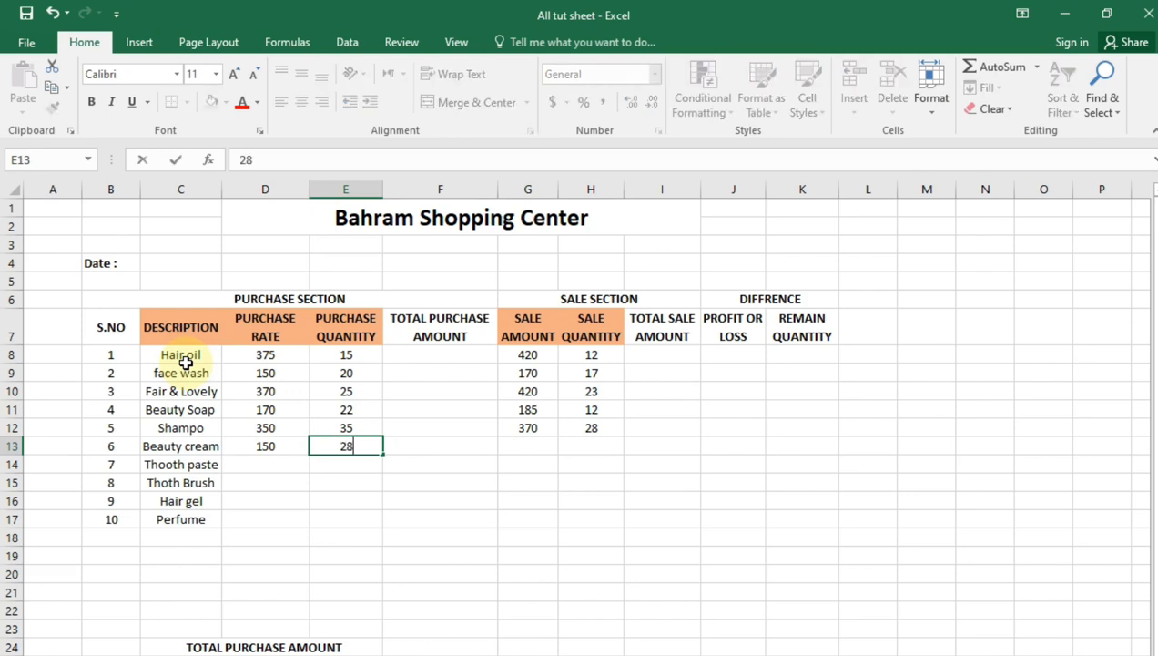
Enter a sale amount of 180 and a sale quantity of 24 for Beauty cream
key(Tab)
key(Tab)
text(180)
key(Tab)
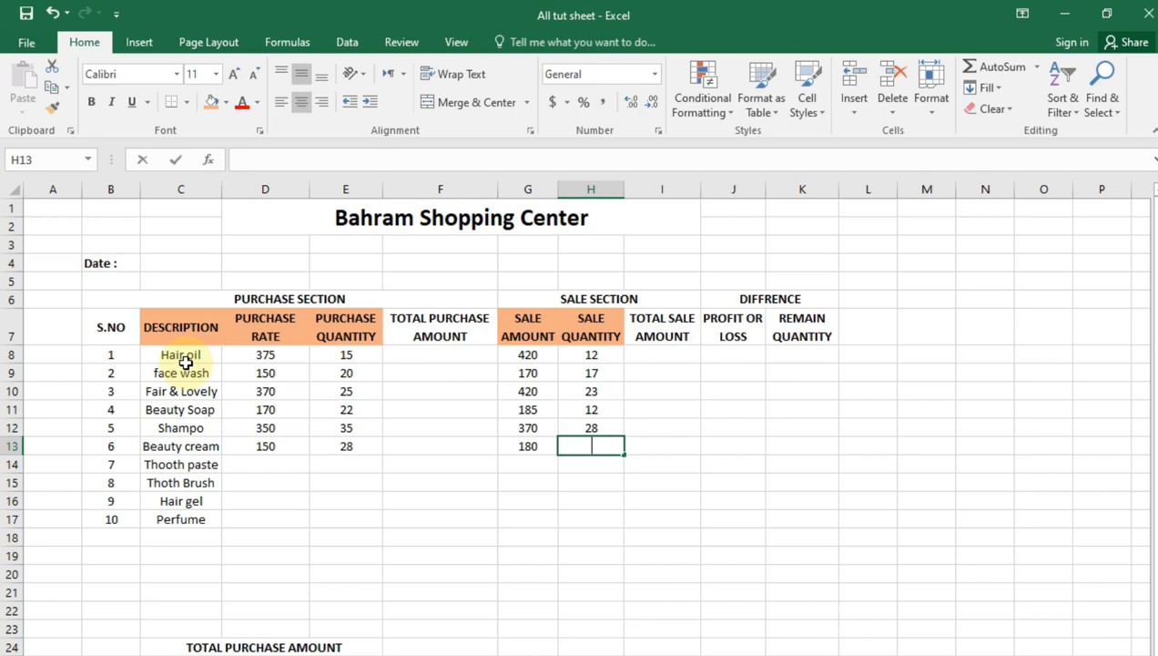
text(24)
key(Return)
Enter a purchase rate of 120 and a purchase quantity of 20 for Thooth paste
key(Left)
key(Left)
key(Left)
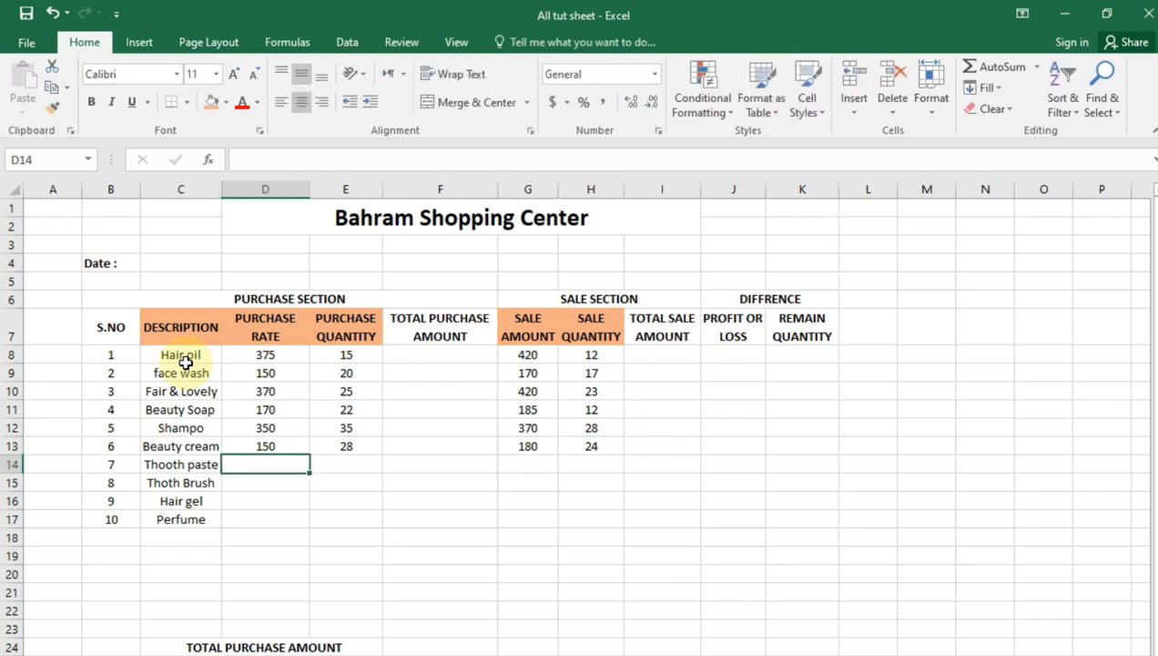
text(120)
key(Tab)
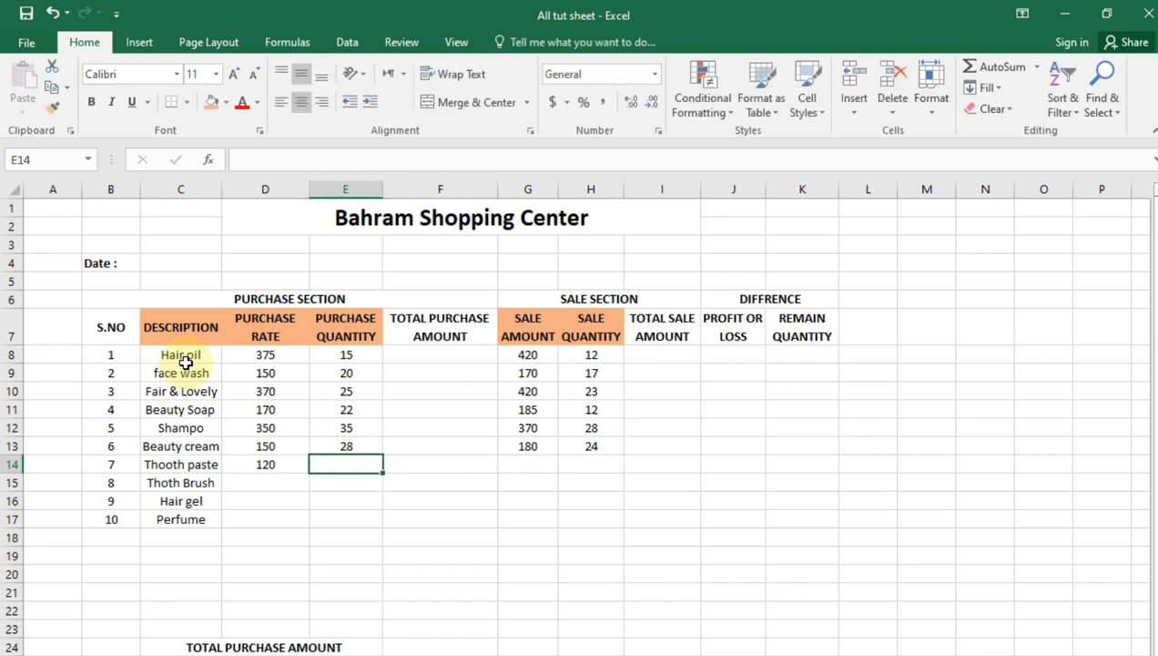
text(20)
Enter a sale amount of 130 and a sale quantity of 15 for Thooth paste
key(Tab)
key(Tab)
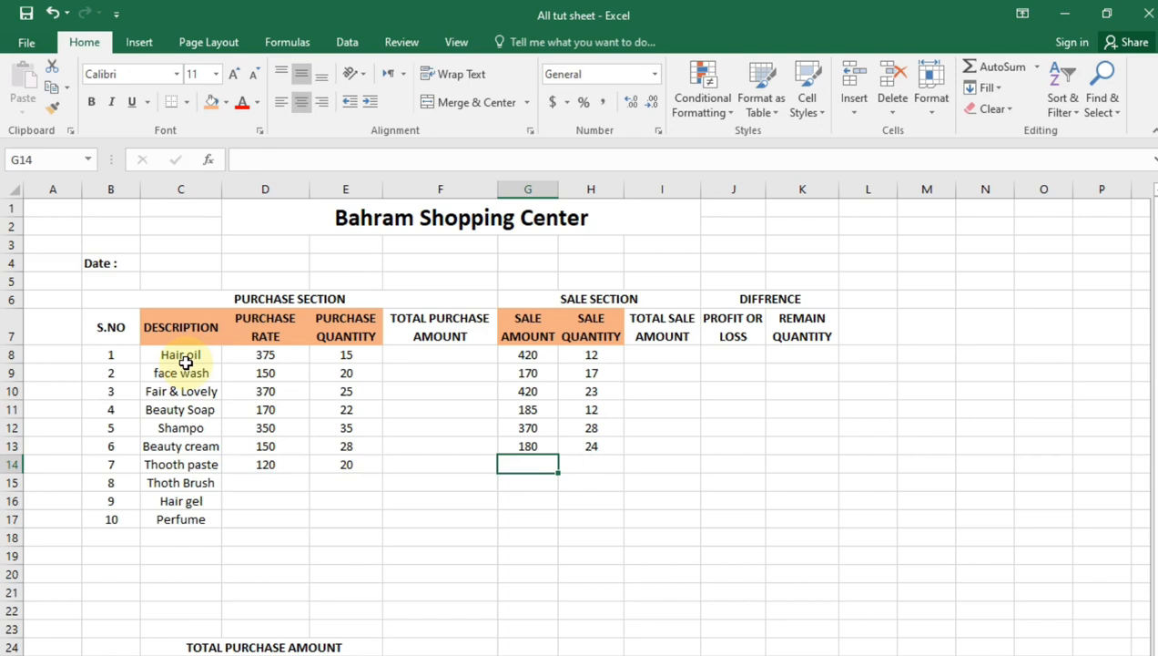
text(130)
key(Tab)
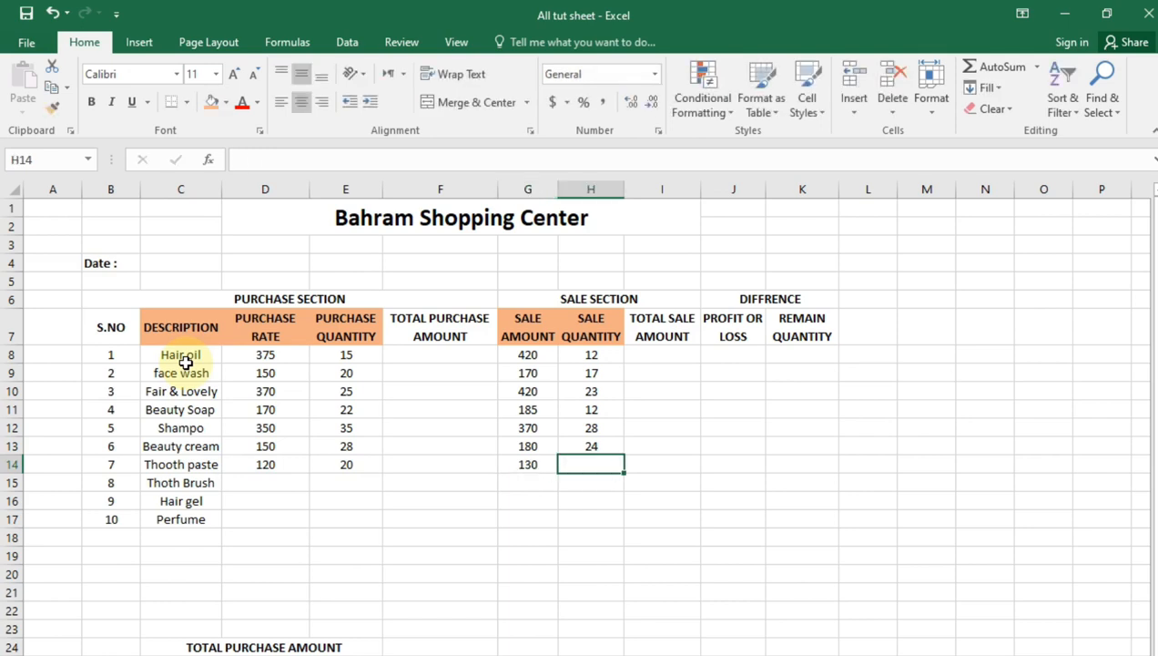
text(15)
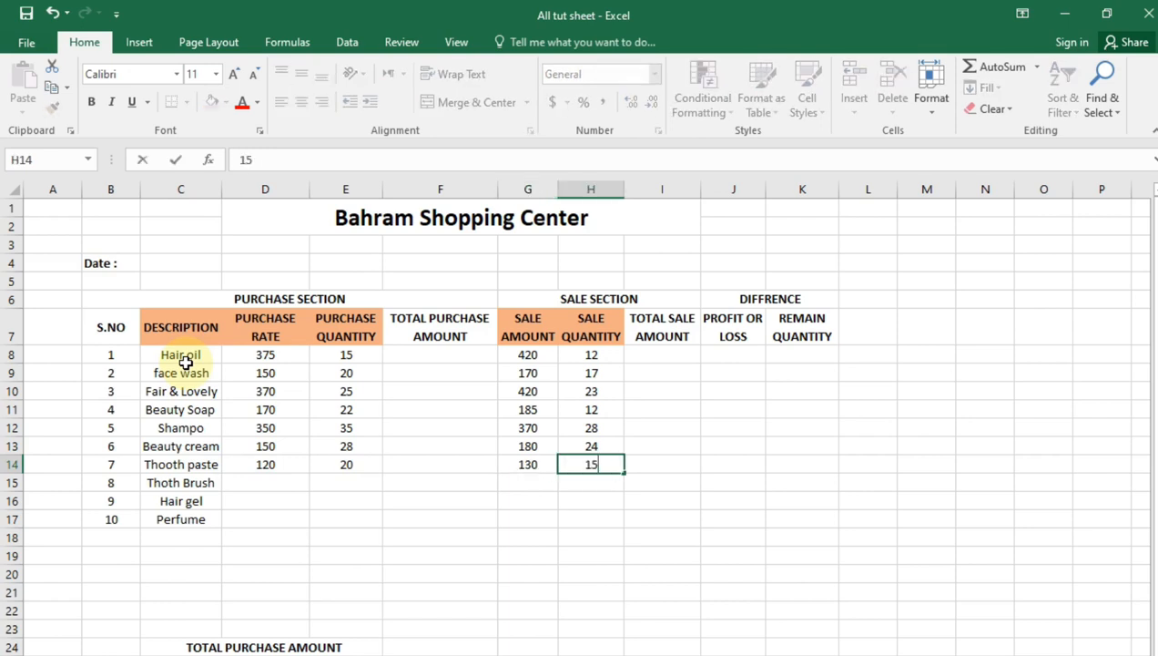
key(Return)
Enter a purchase rate of 70 and a purchase quantity of 25 for Thoth Brush
key(Left)
key(Left)
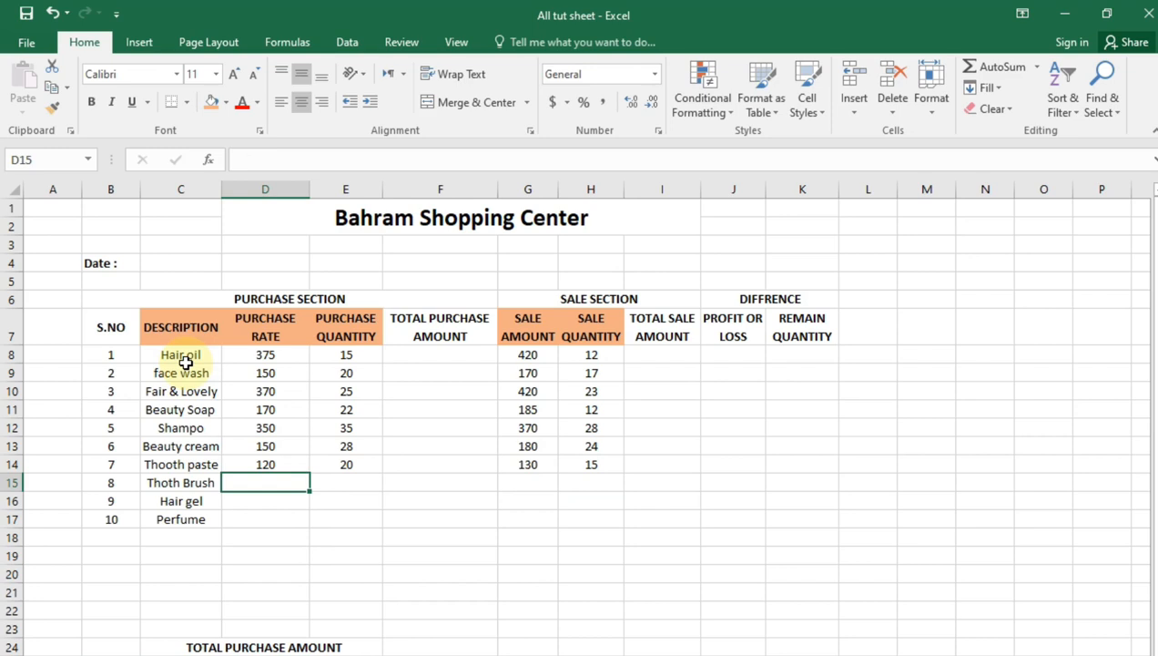
text(70)
key(Tab)
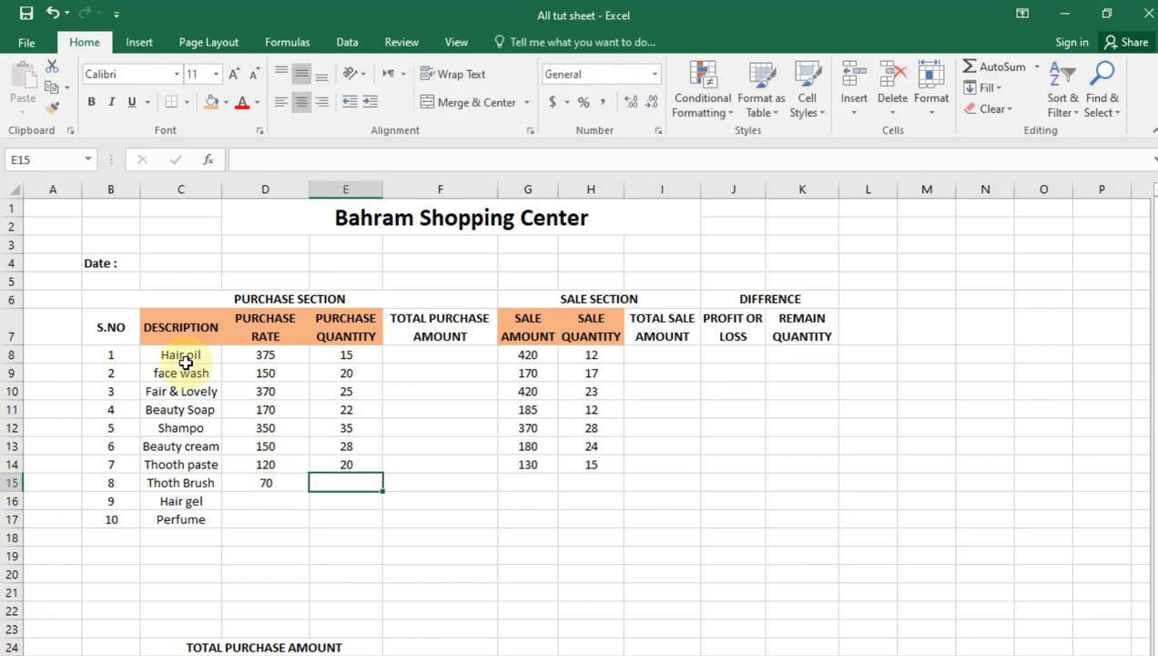
text(25)
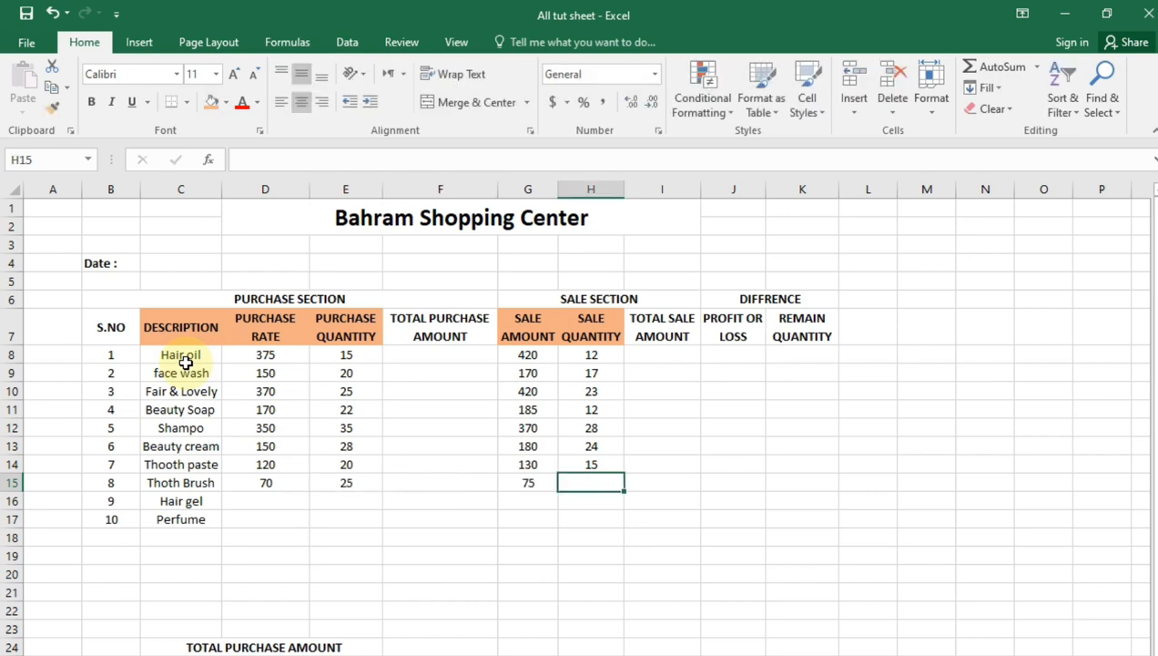
Enter a sale amount of 75 and a sale quantity of 22 for Thoth Brush
key(Left)
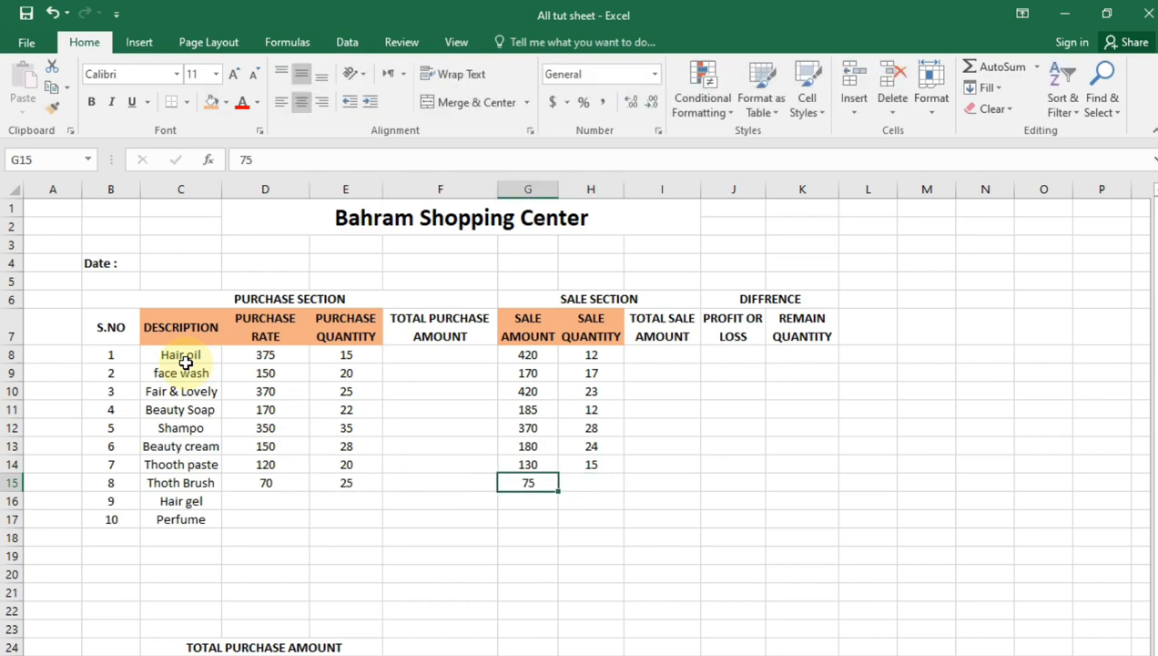
key(Right)
key(BackSpace)
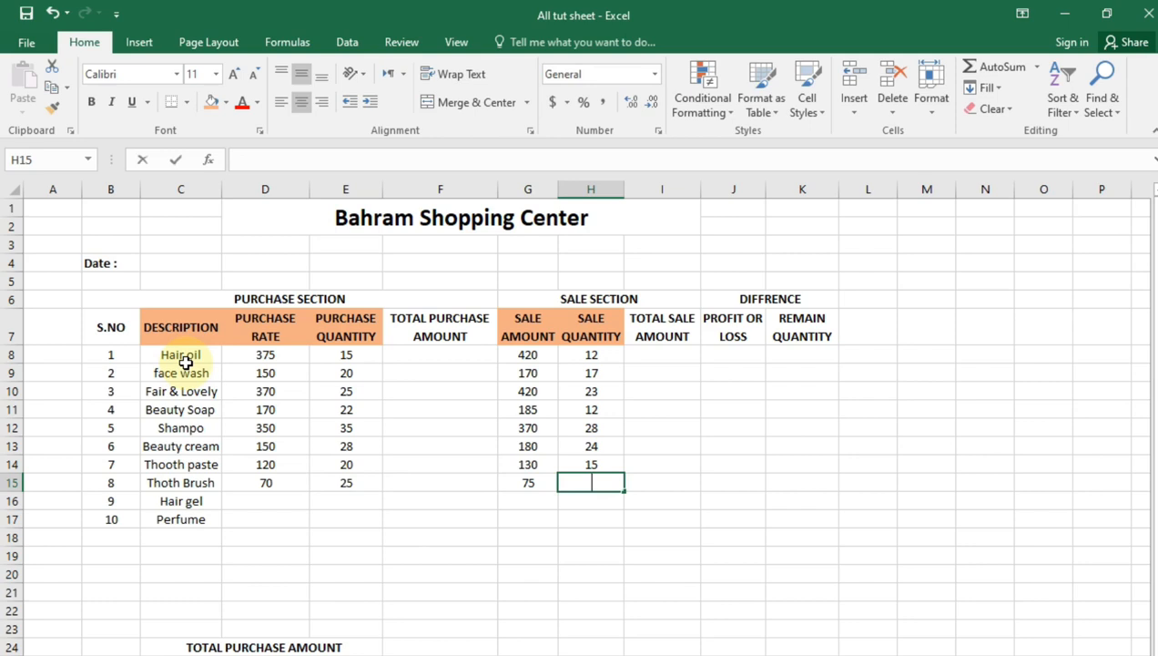
text(22)
key(Return)
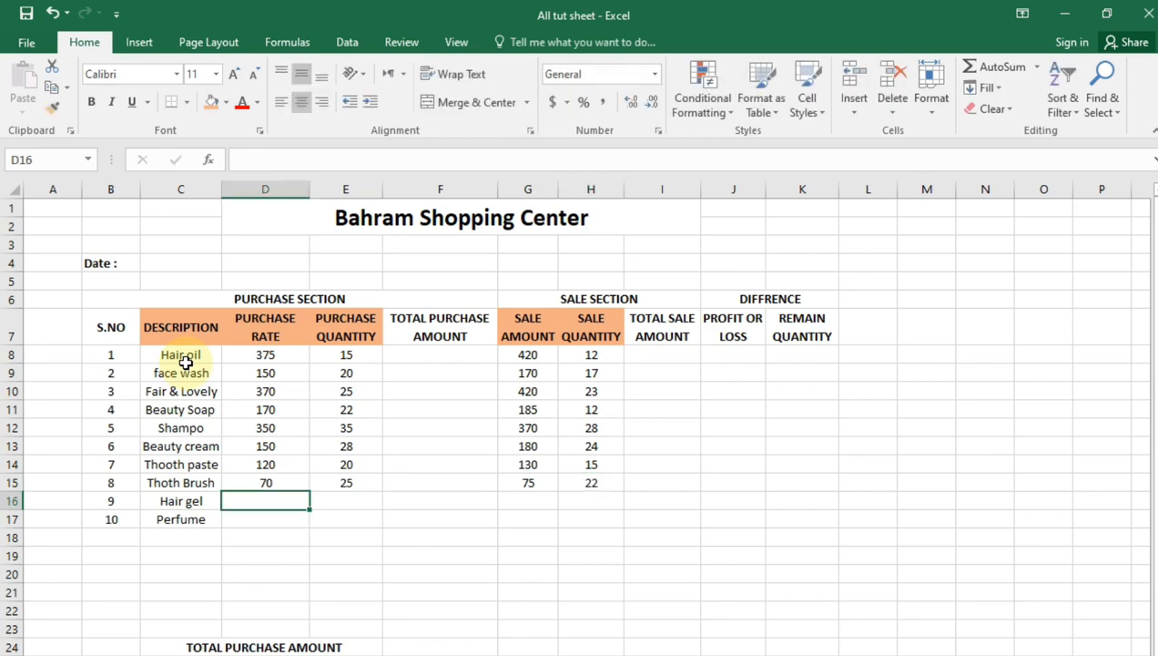
Enter a purchase rate of 450 and a purchase quantity of 30 for Hair gel
text(450)
key(Tab)
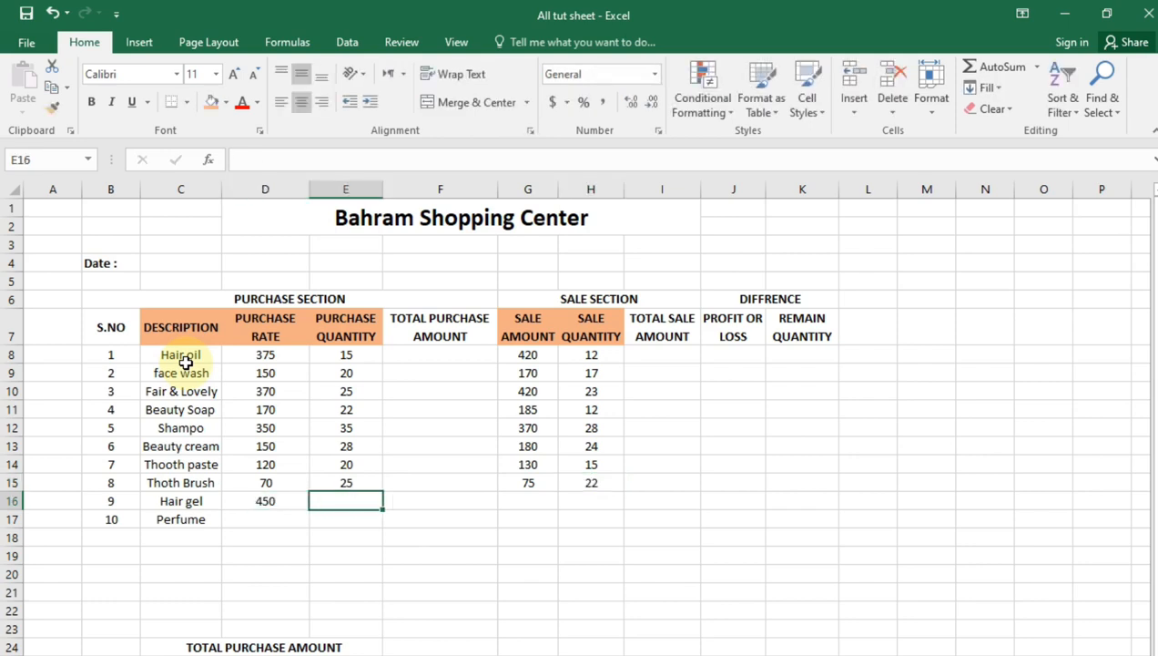
key(BackSpace)
text(30)
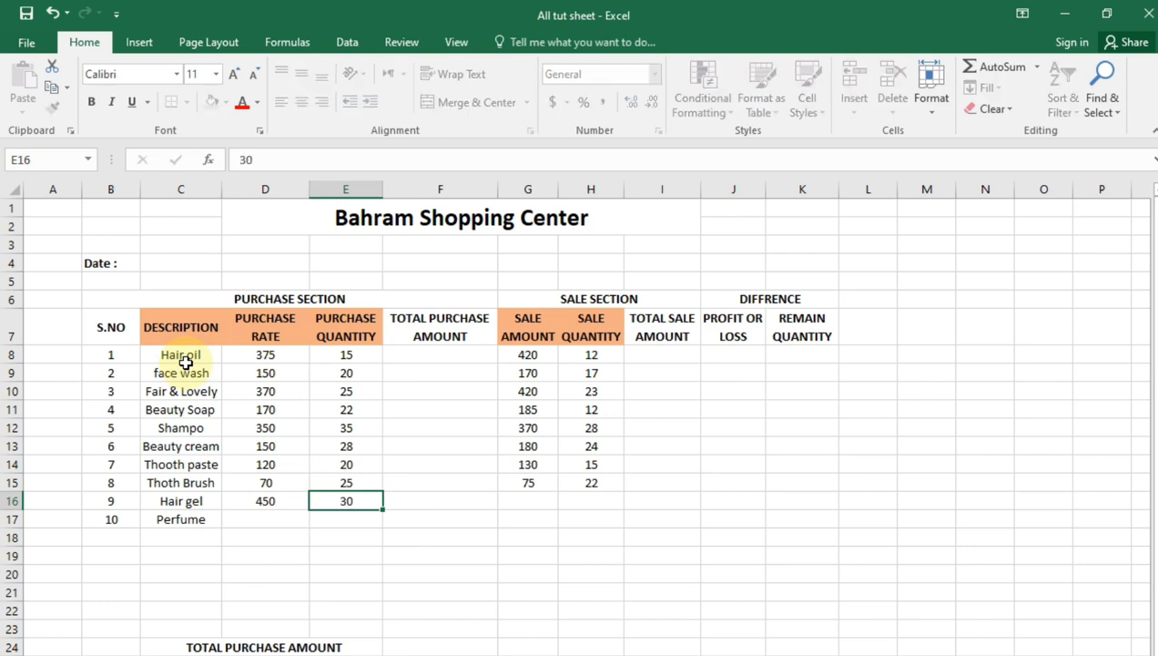
key(Tab)
key(Tab)
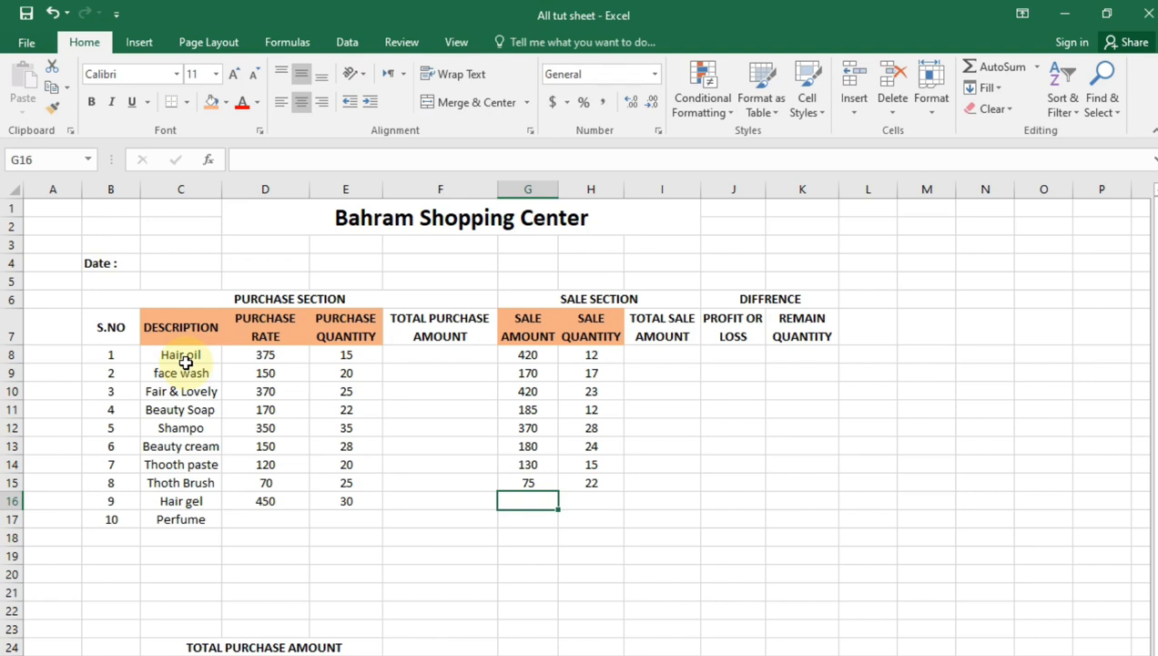
Enter a sale amount of 480 and a sale quantity of 27 for Hair gel
text(480)
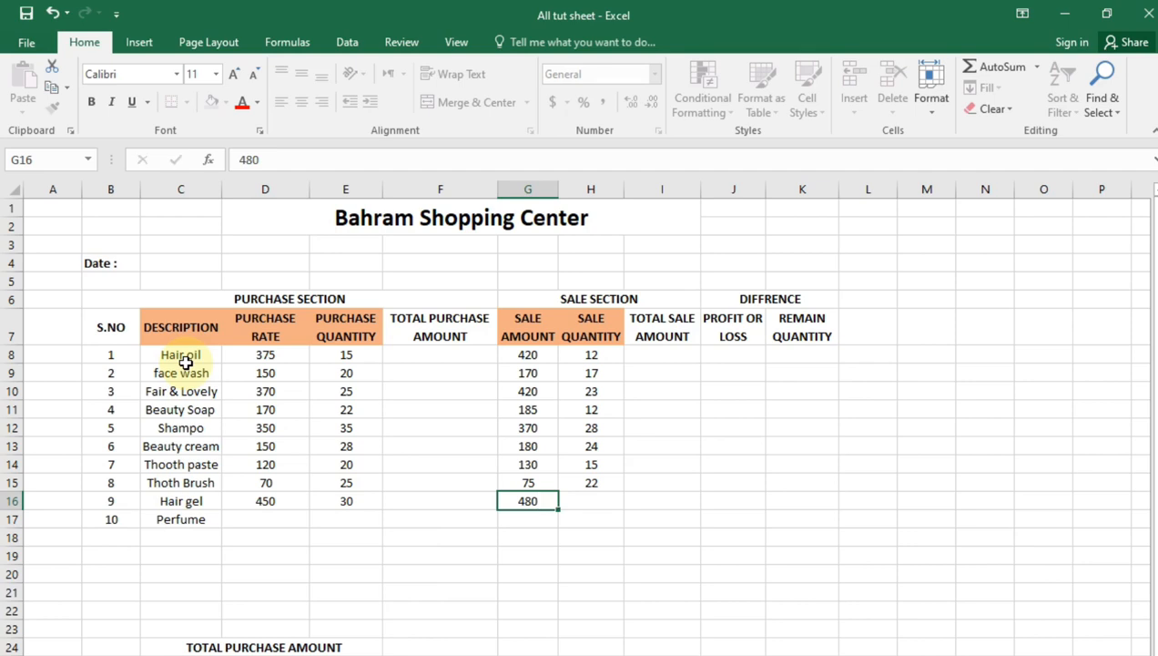
key(Tab)
text(27)
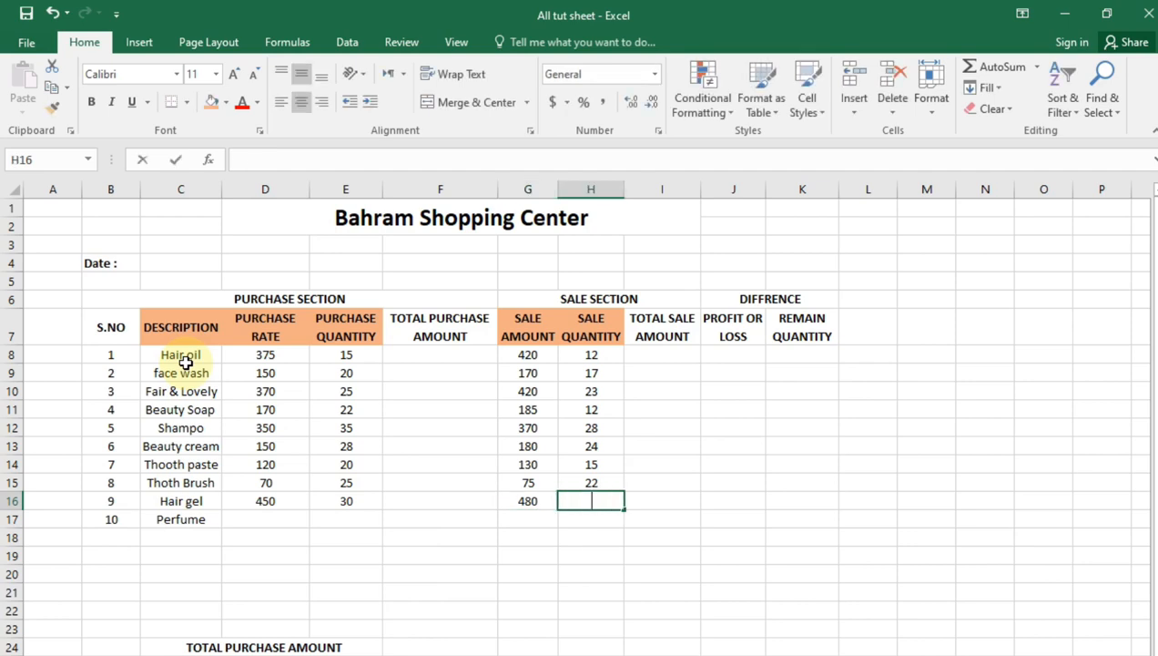
key(Return)
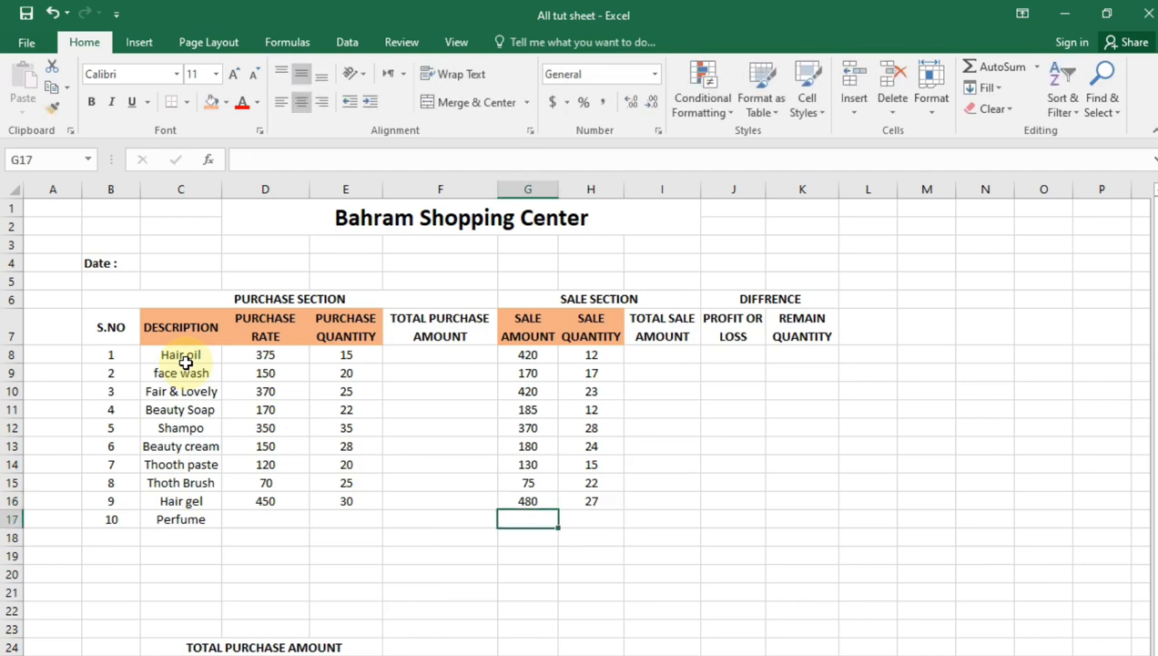
Enter a purchase rate of 500 and a purchase quantity of 25 for Perfume
key(Left)
key(Left)
key(Left)
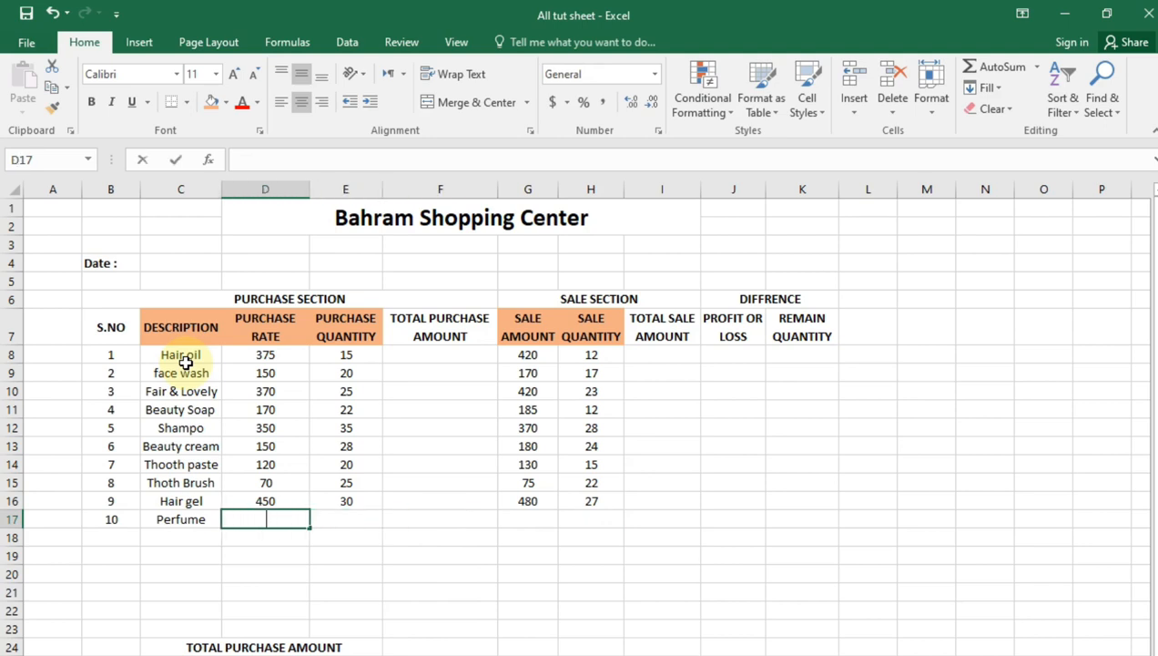
text(500)
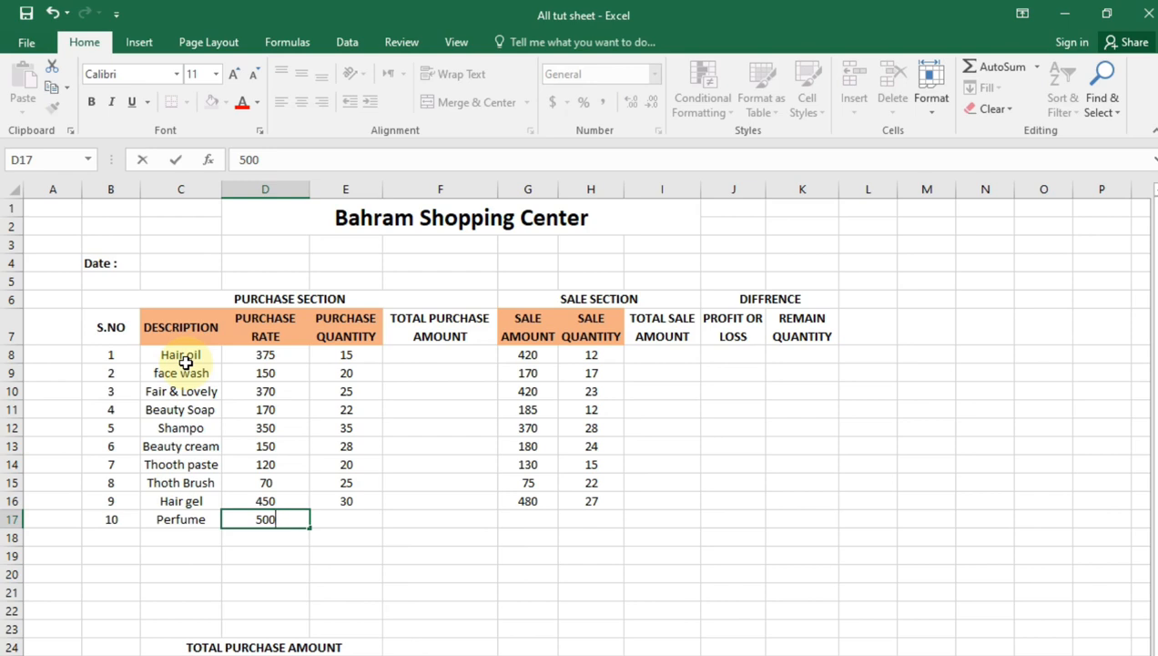
key(Tab)
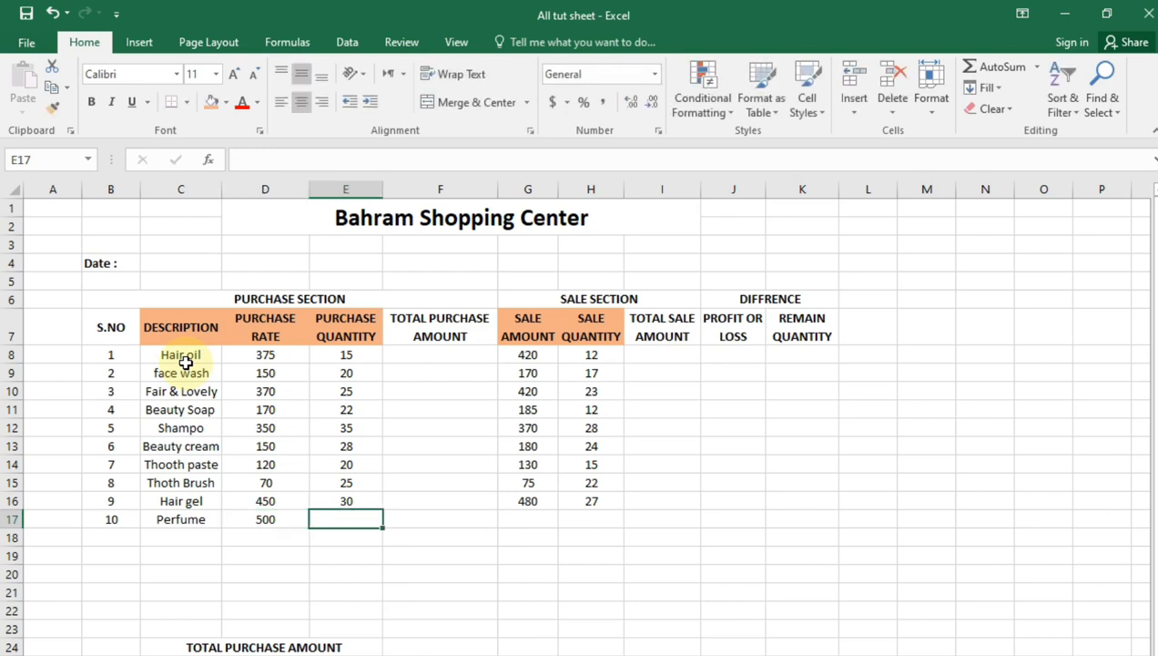
text(25)
key(Tab)
key(Tab)
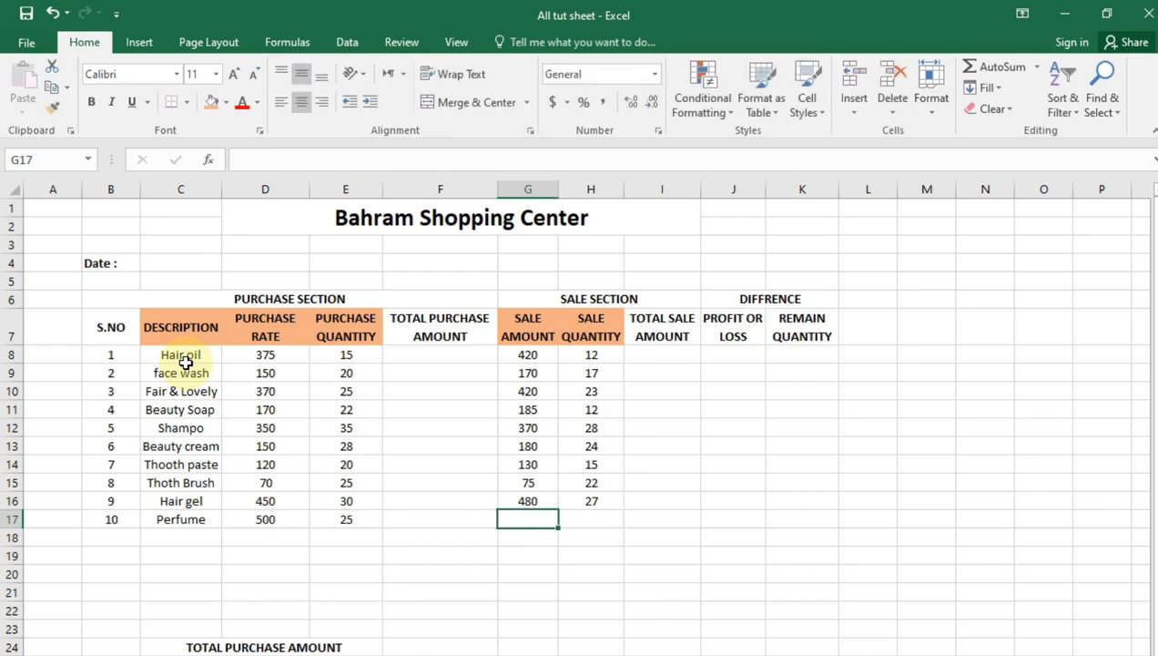
Enter a sale amount of 550 and a sale quantity of 22 for Perfume
key(F2)
text(550)
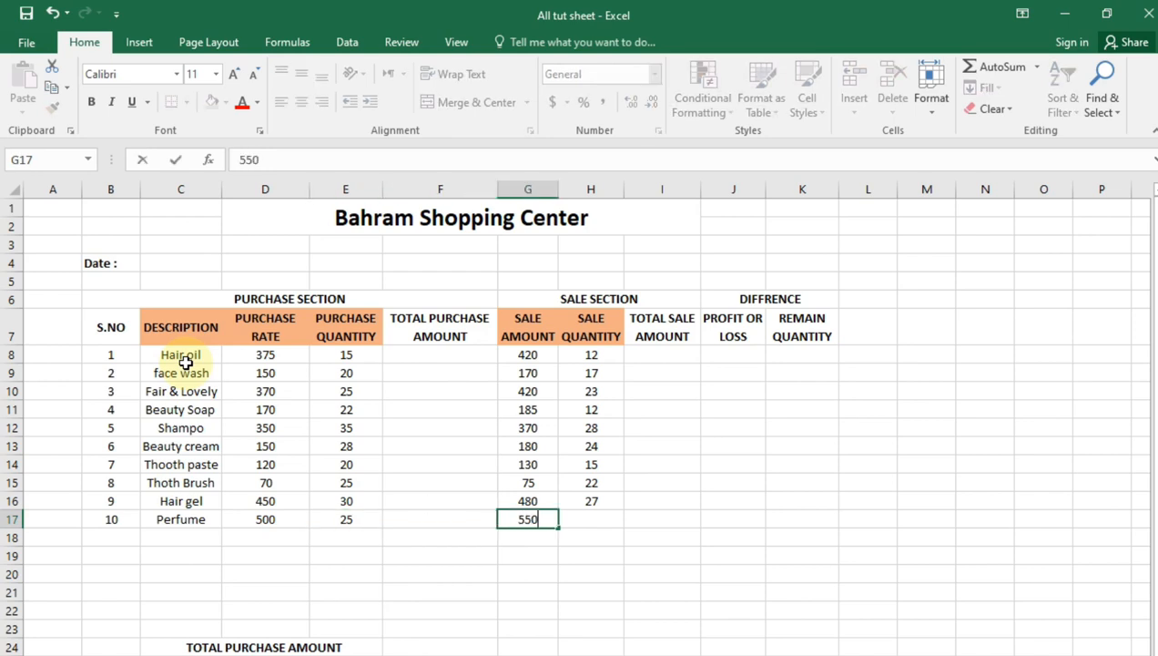
key(Tab)
key(F2)
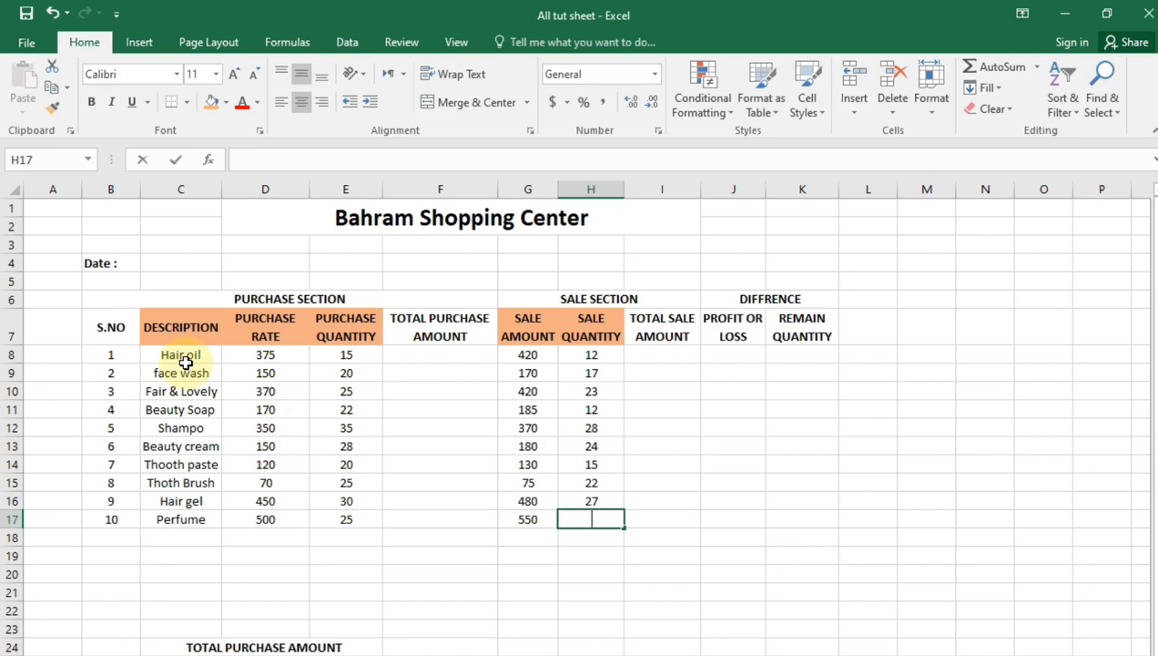
text(22)
key(Tab)
key(Return)
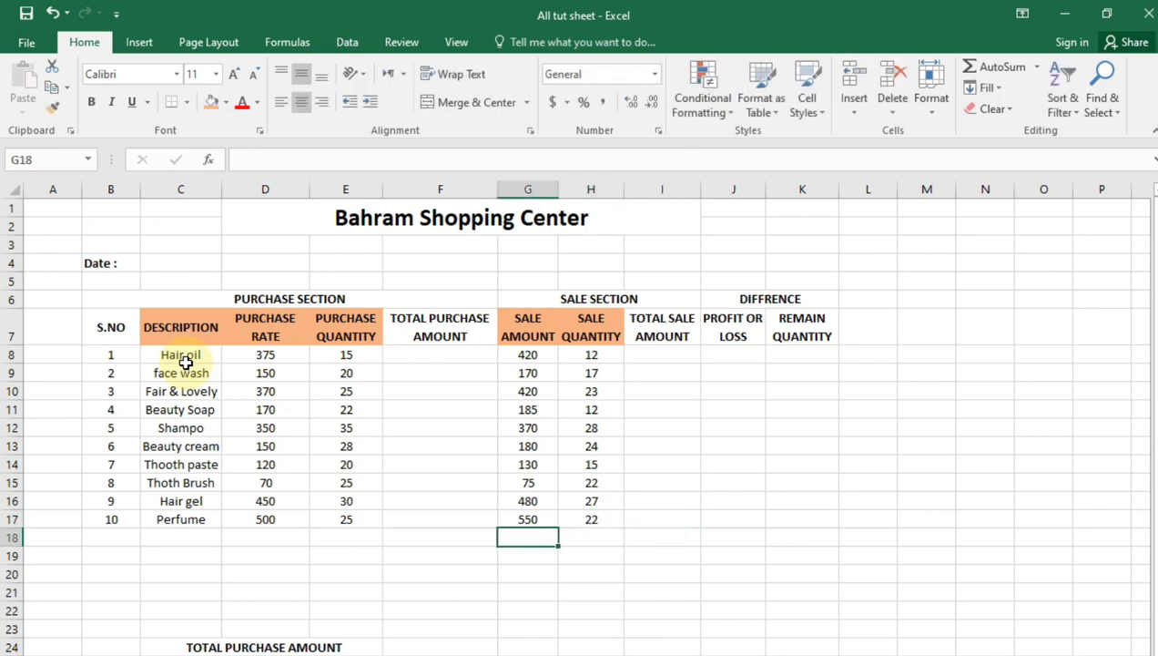
Calculate the total purchase amount in F8 with =D8*E8 and fill the formula down to F17
key(Left)
key(Up)
key(Up)
key(Up)
key(Up)
key(Up)
key(Up)
key(Up)
key(Up)
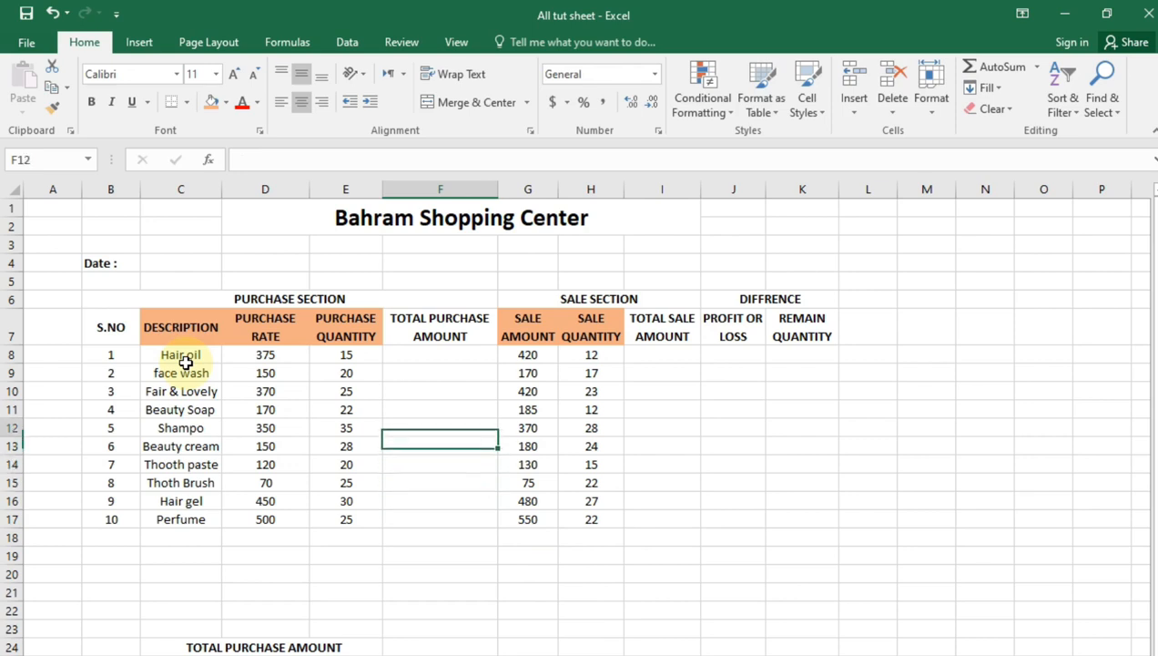
key(Up)
key(Up)
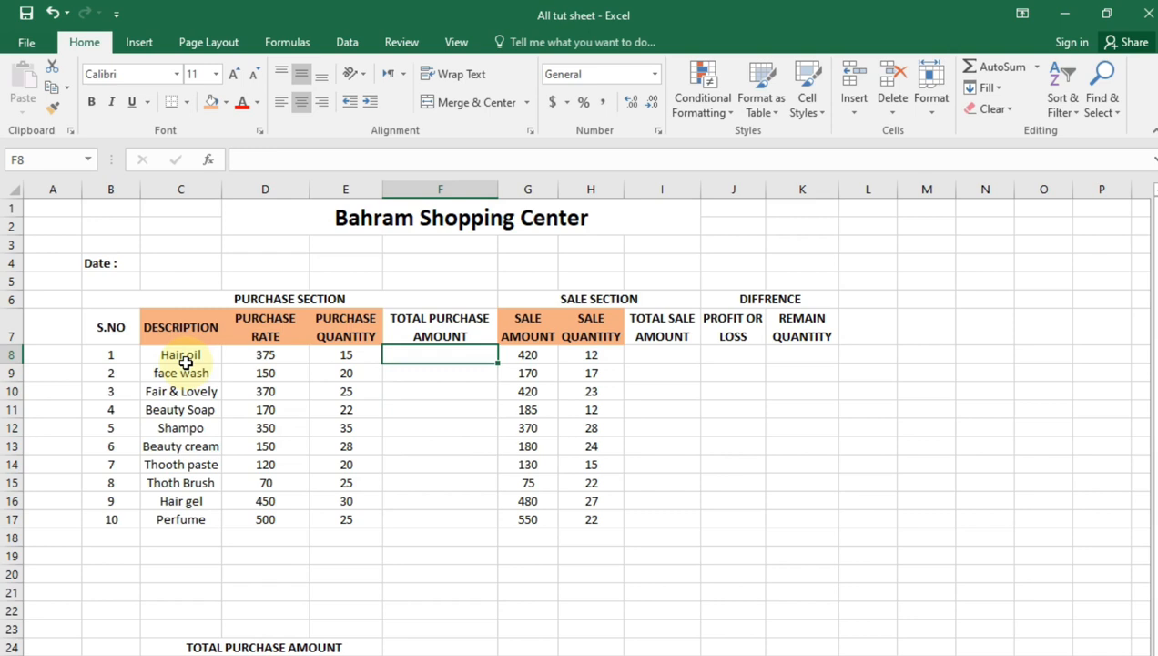
text(=)
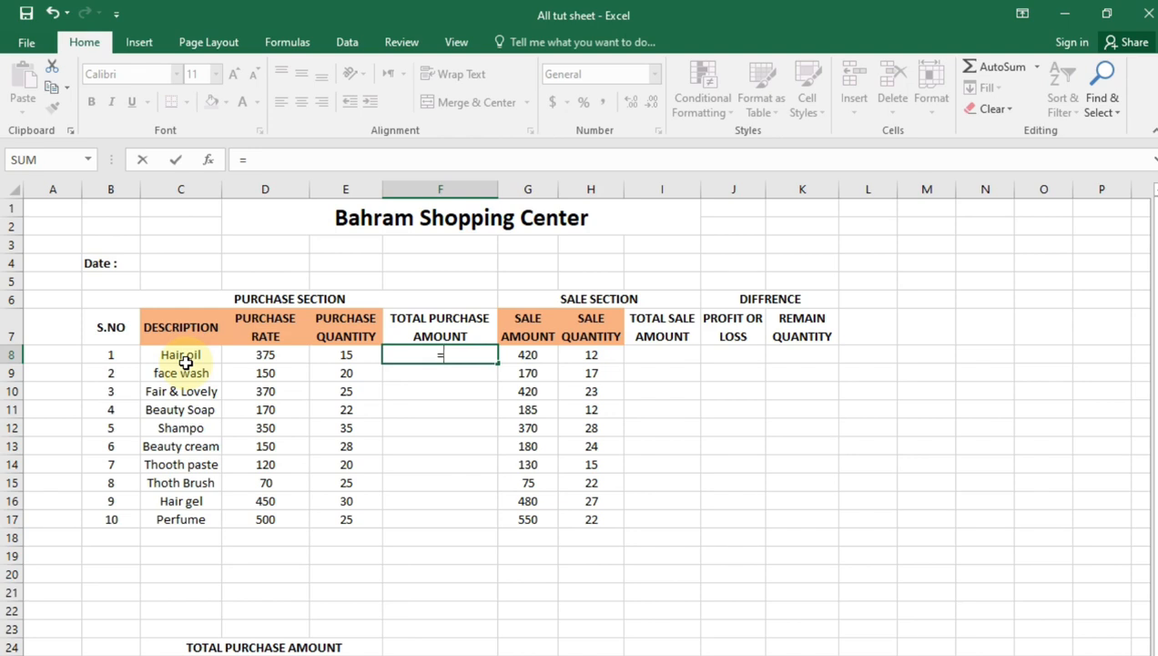
click(247, 356)
text(*)
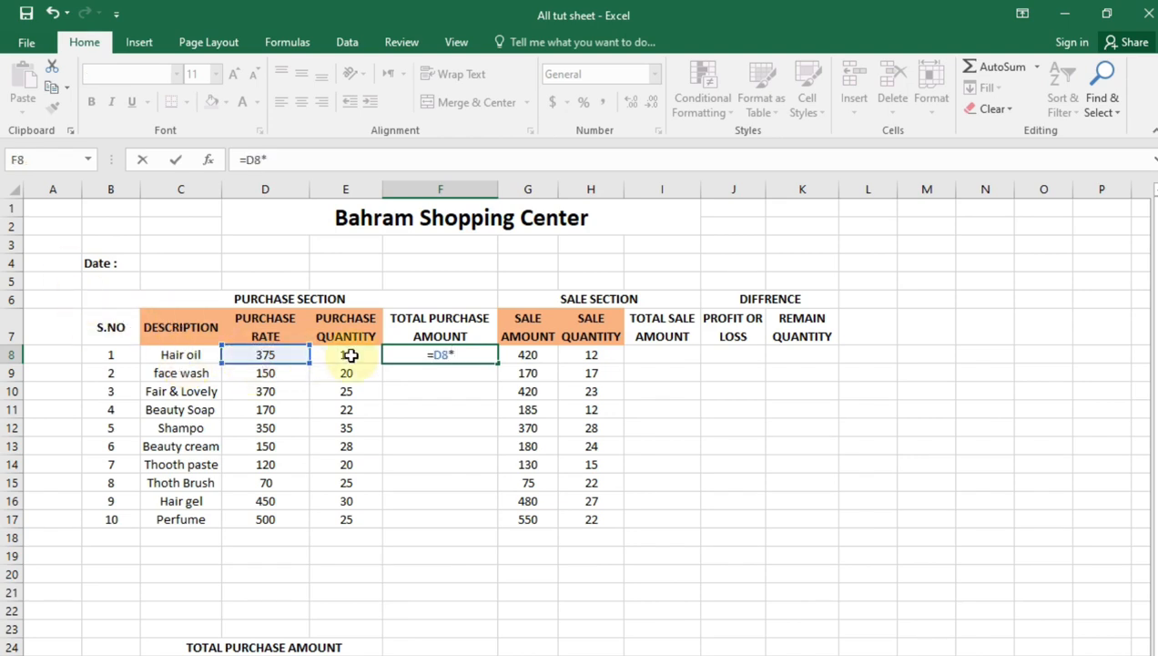
click(350, 356)
key(Return)
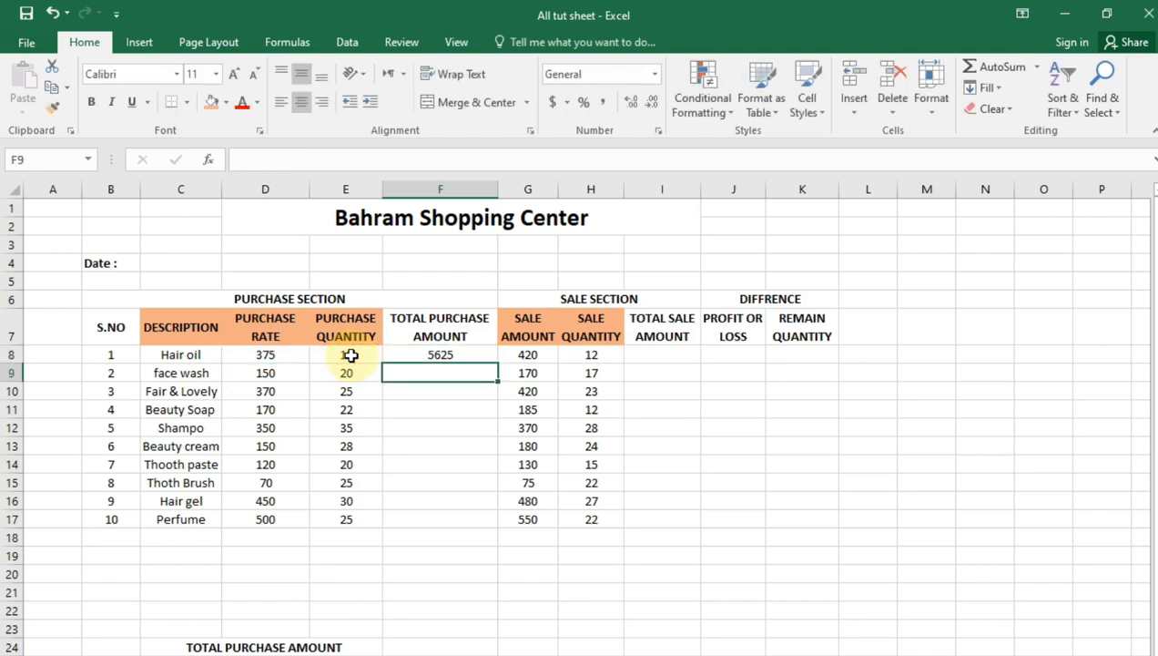
click(464, 355)
drag(497, 364, 502, 524)
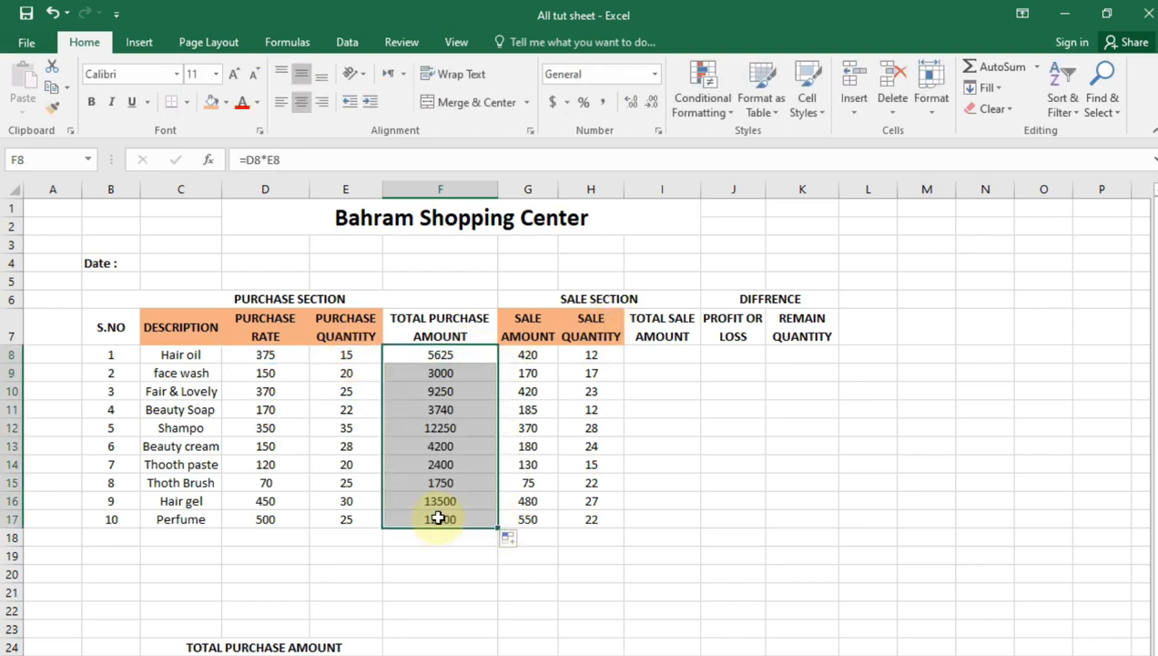
Calculate the total sale amount in I8 with =G8*H8 and fill the formula down to I17
click(660, 354)
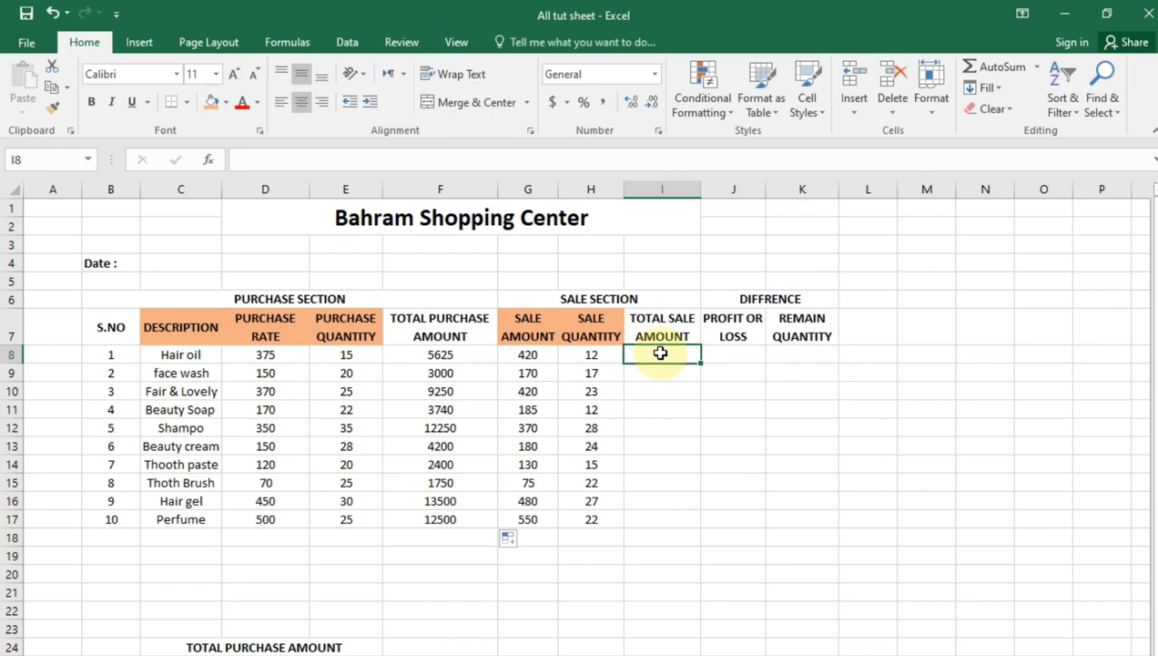
text(=)
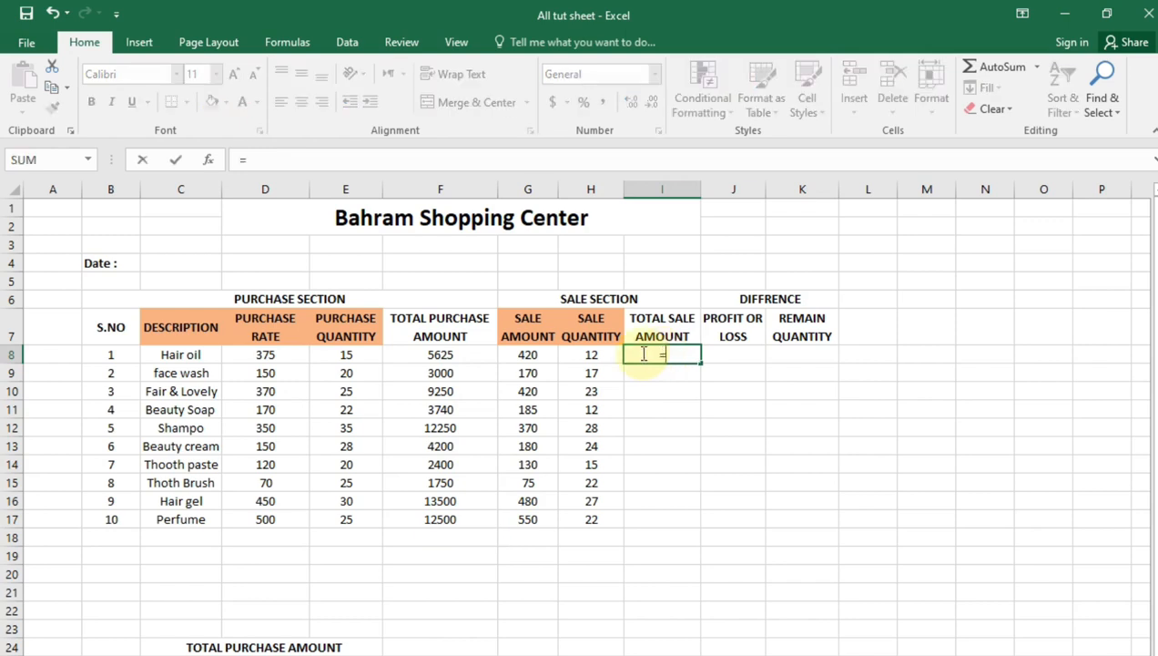
click(519, 358)
text(*)
click(581, 357)
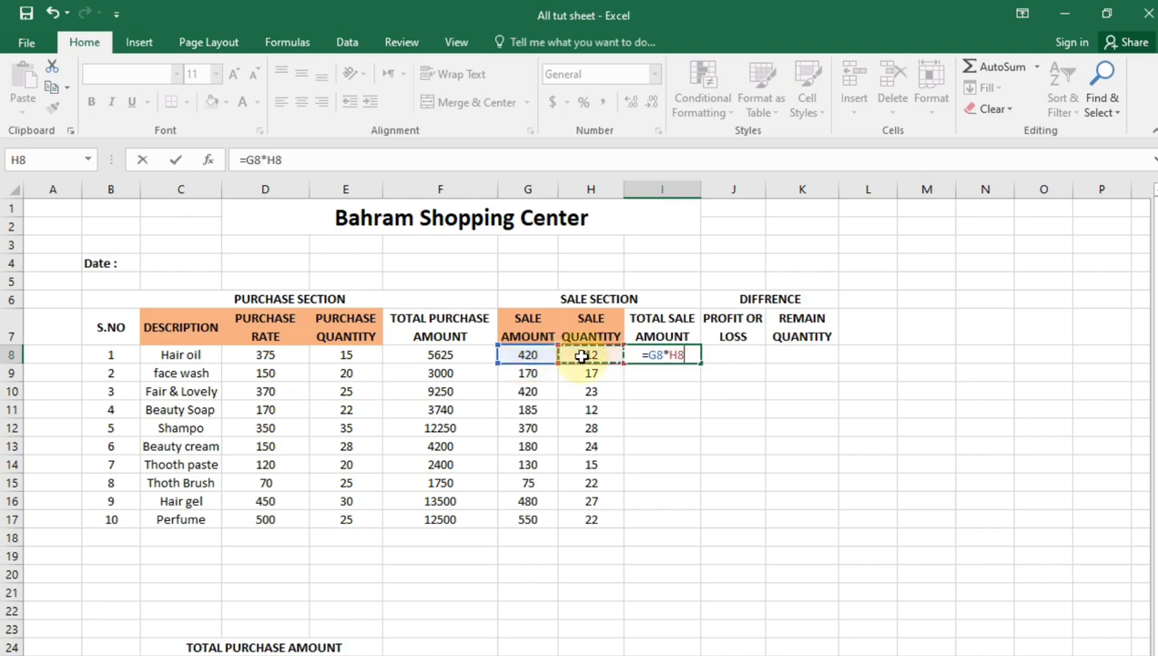
key(Return)
click(679, 359)
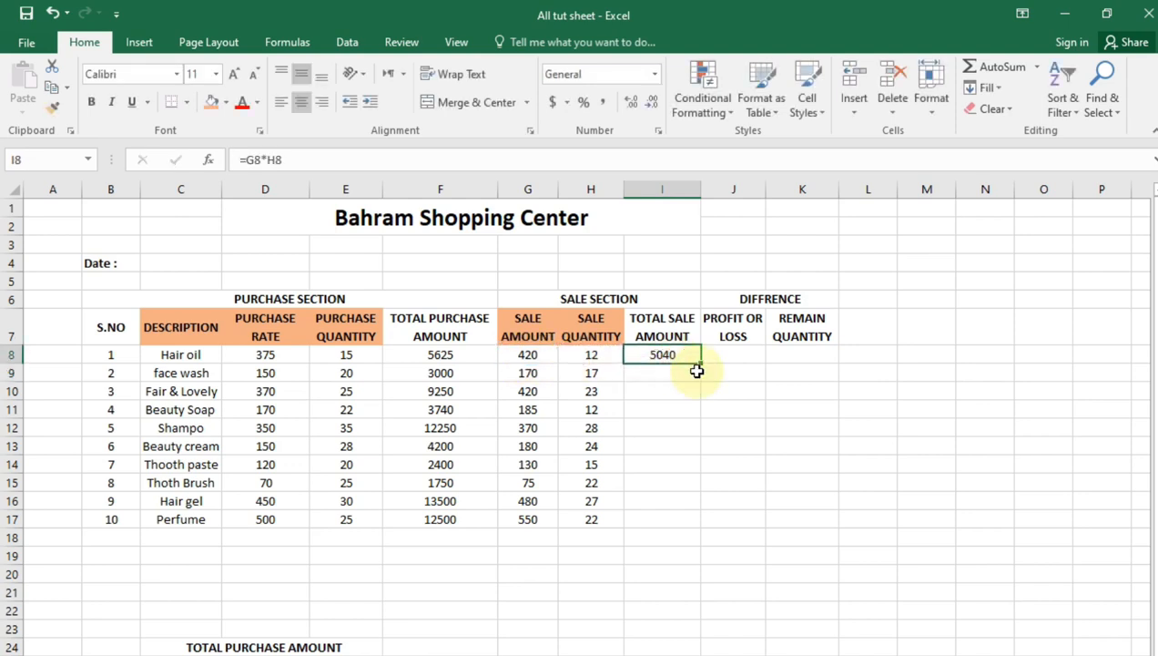
drag(699, 365, 676, 529)
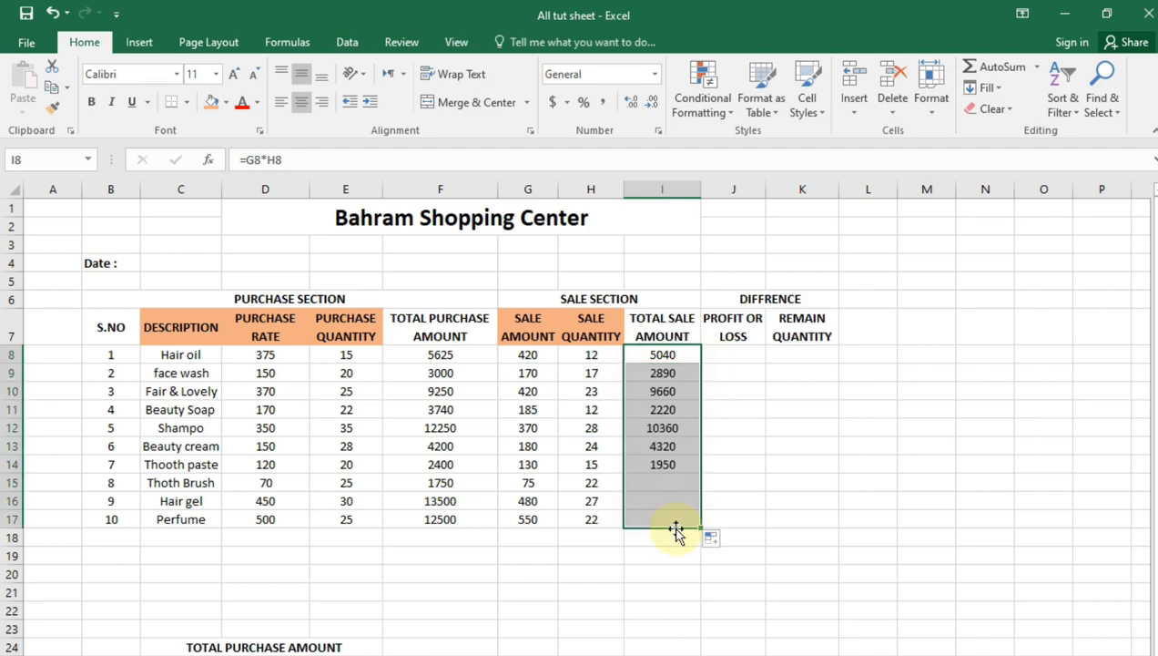
Calculate the profit or loss for Hair oil in J8 with =I8-D8*H8 and select that cell again
click(728, 355)
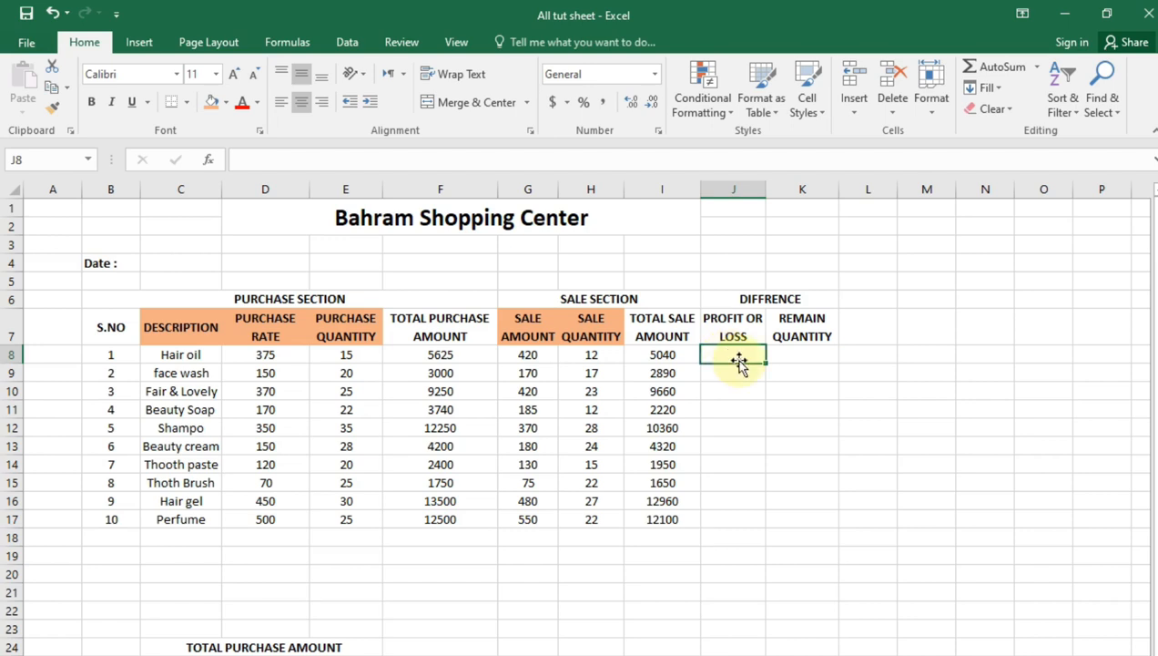
double_click(740, 362)
text(=)
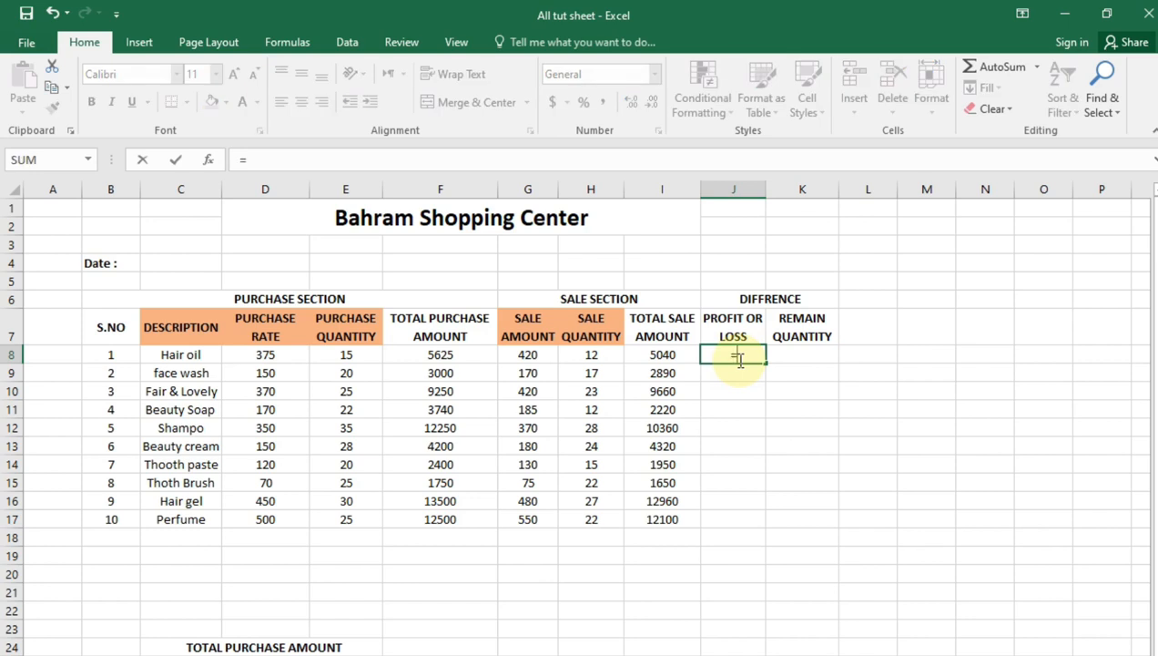
click(686, 358)
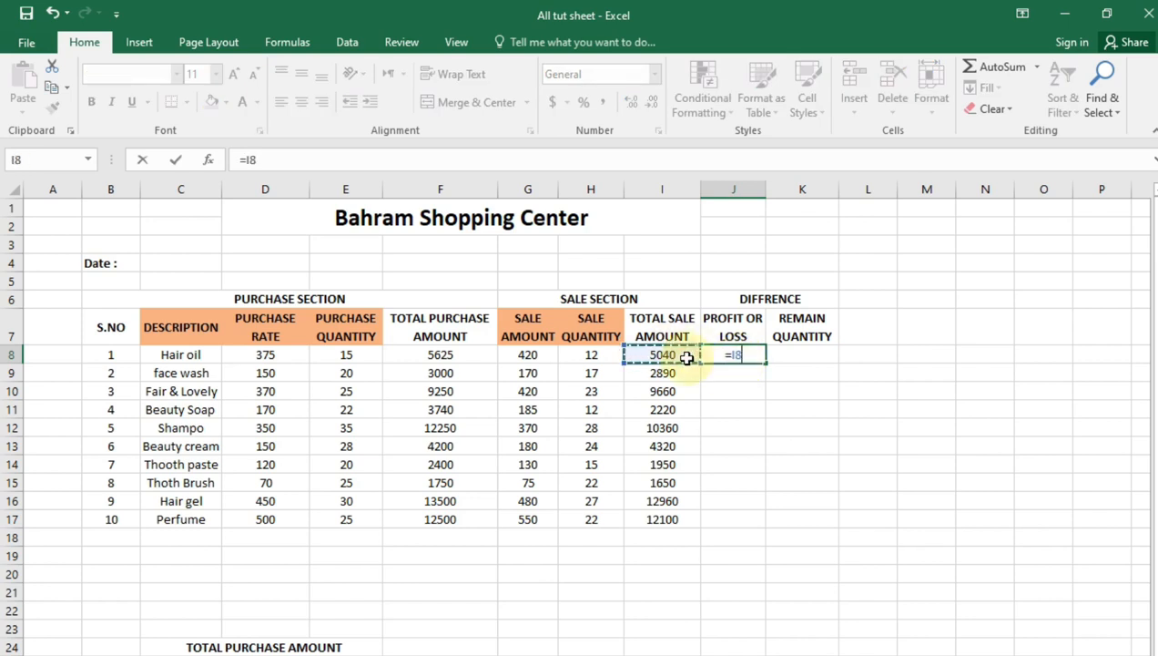
text(-)
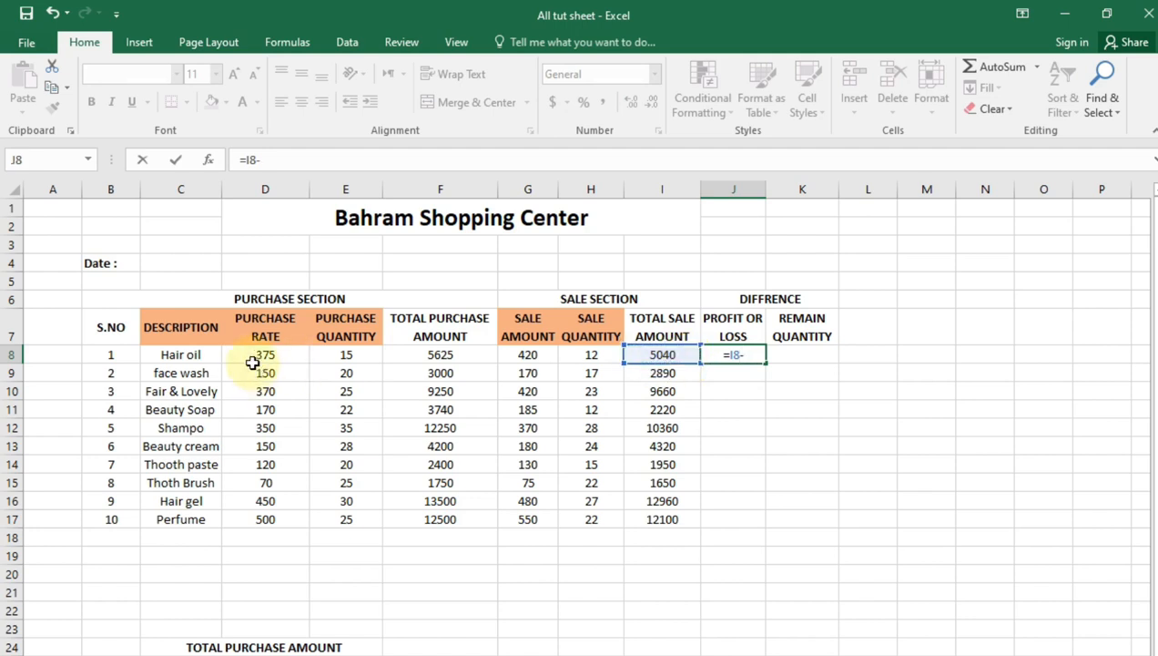
click(265, 355)
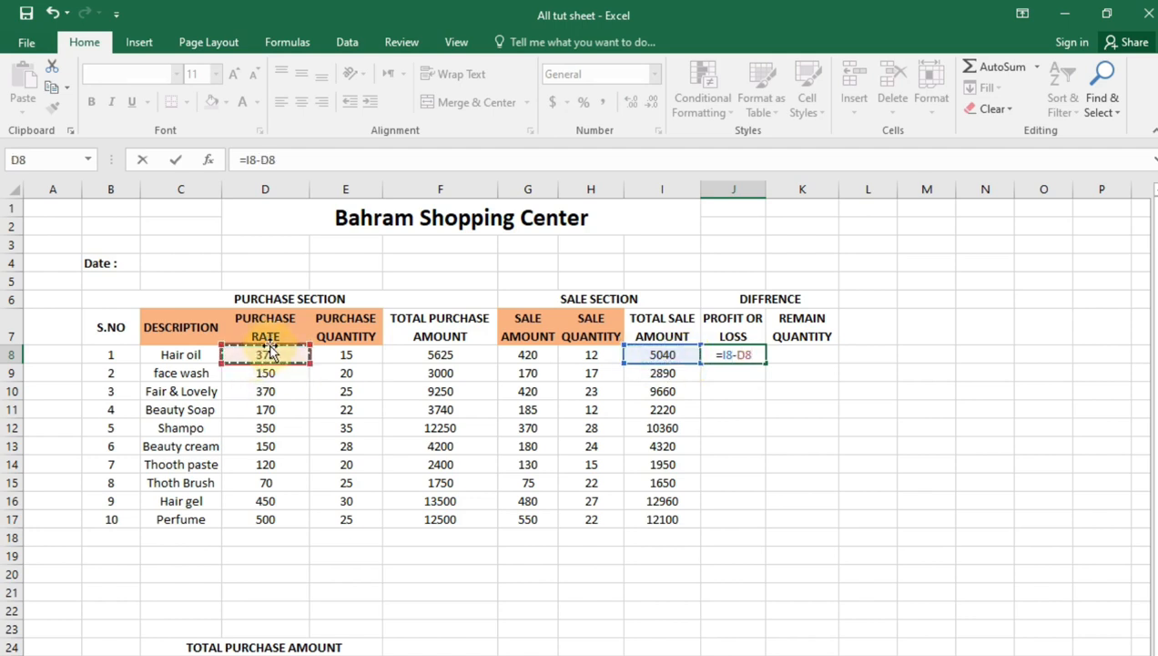
text(*)
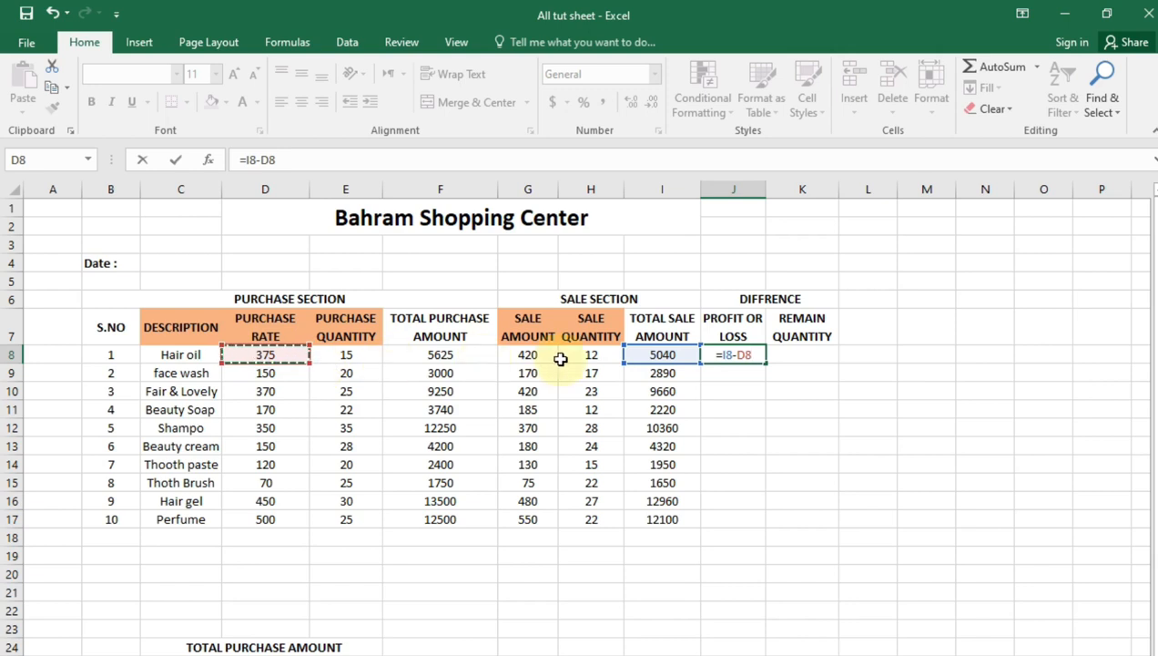
click(583, 354)
key(Return)
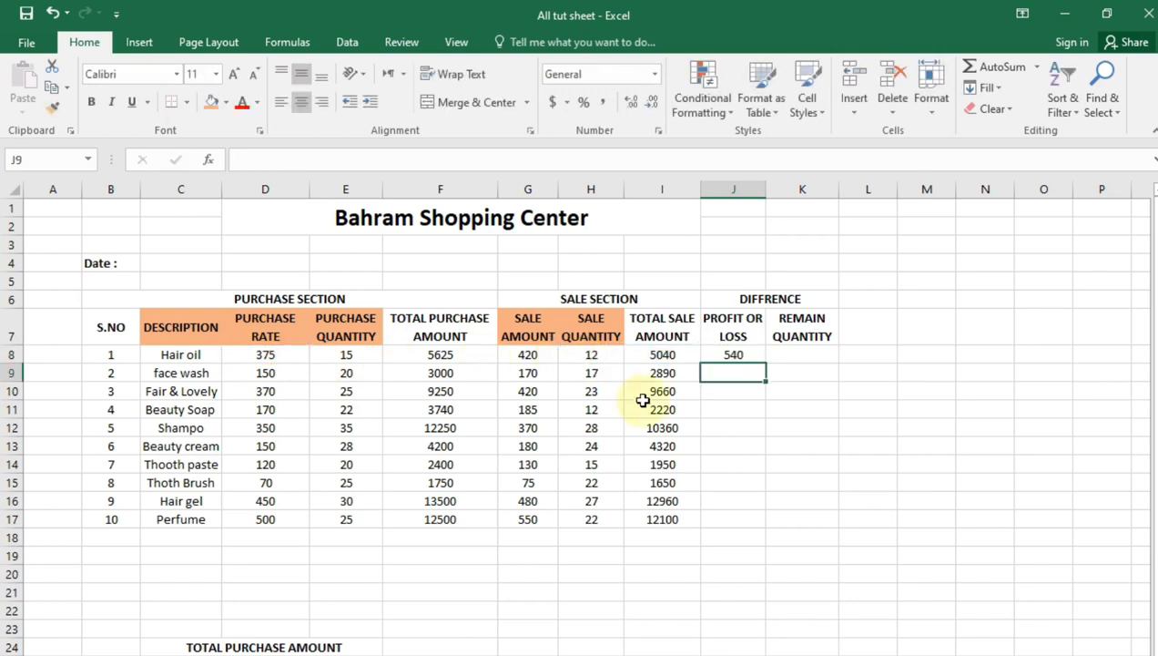
click(801, 519)
click(743, 354)
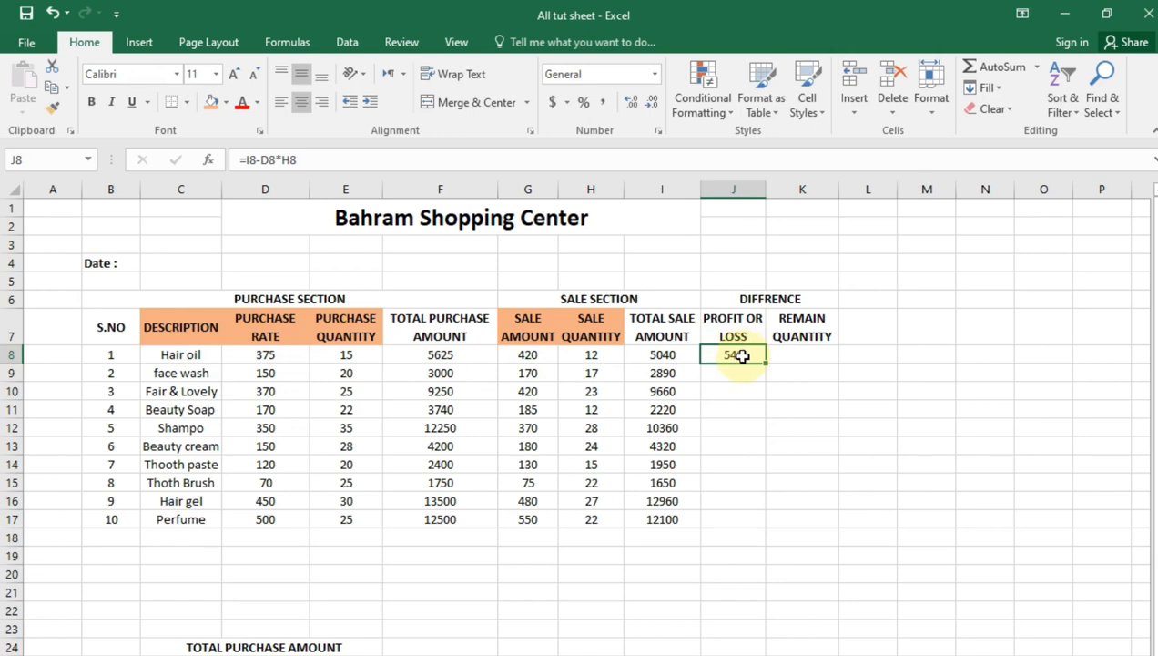
Fill the profit or loss formula from J8 down to J17 for all remaining items
click(726, 442)
click(762, 350)
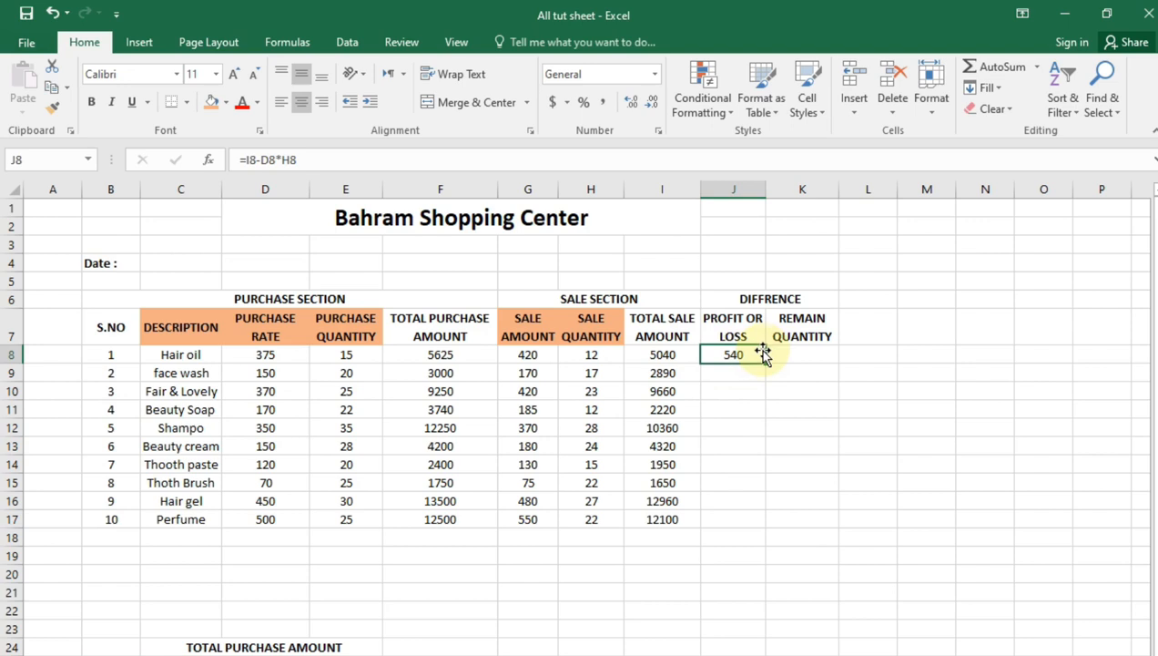
drag(764, 366, 769, 528)
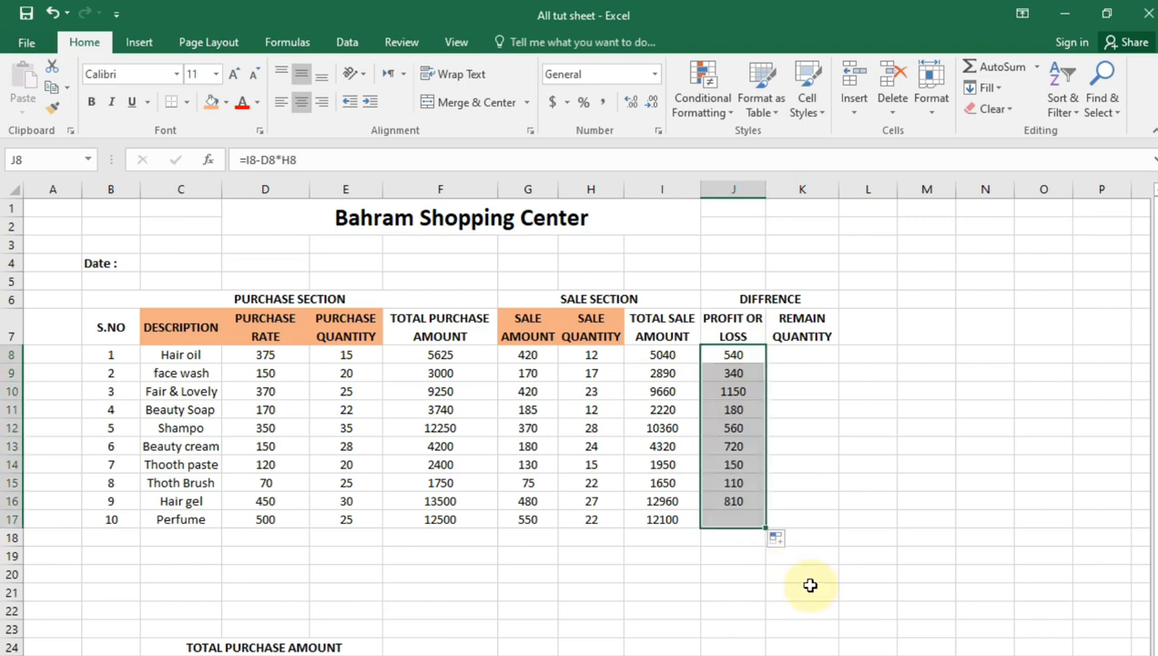
click(807, 587)
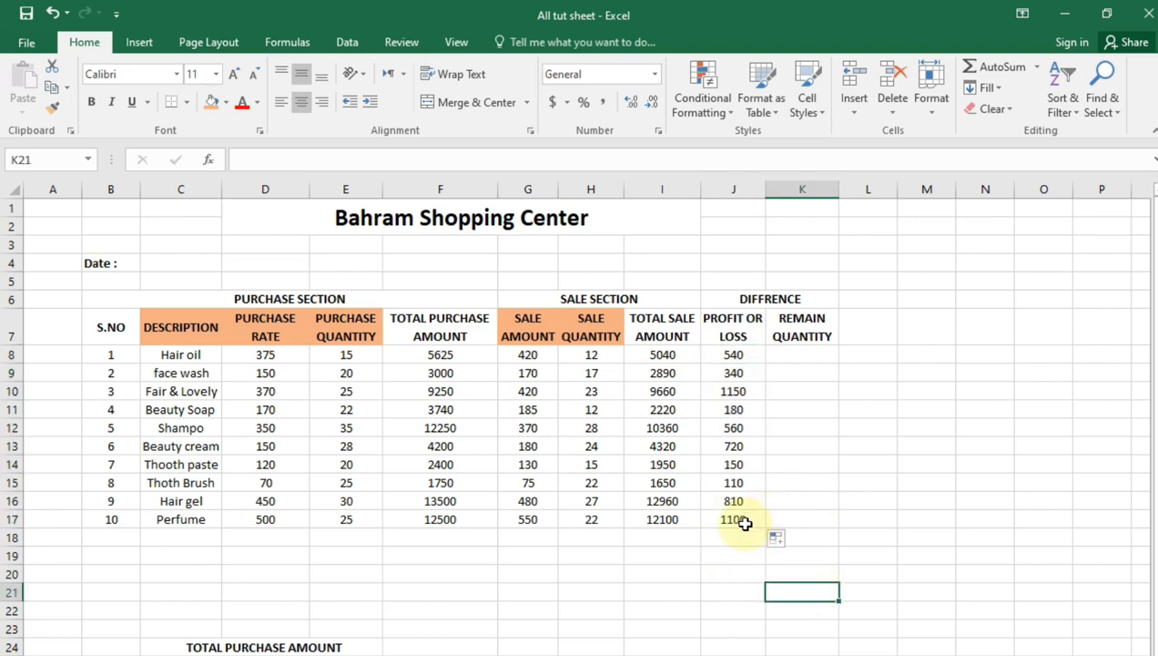
Calculate the remaining quantity in K8 with =E8-H8 and fill the formula down to K17
click(796, 363)
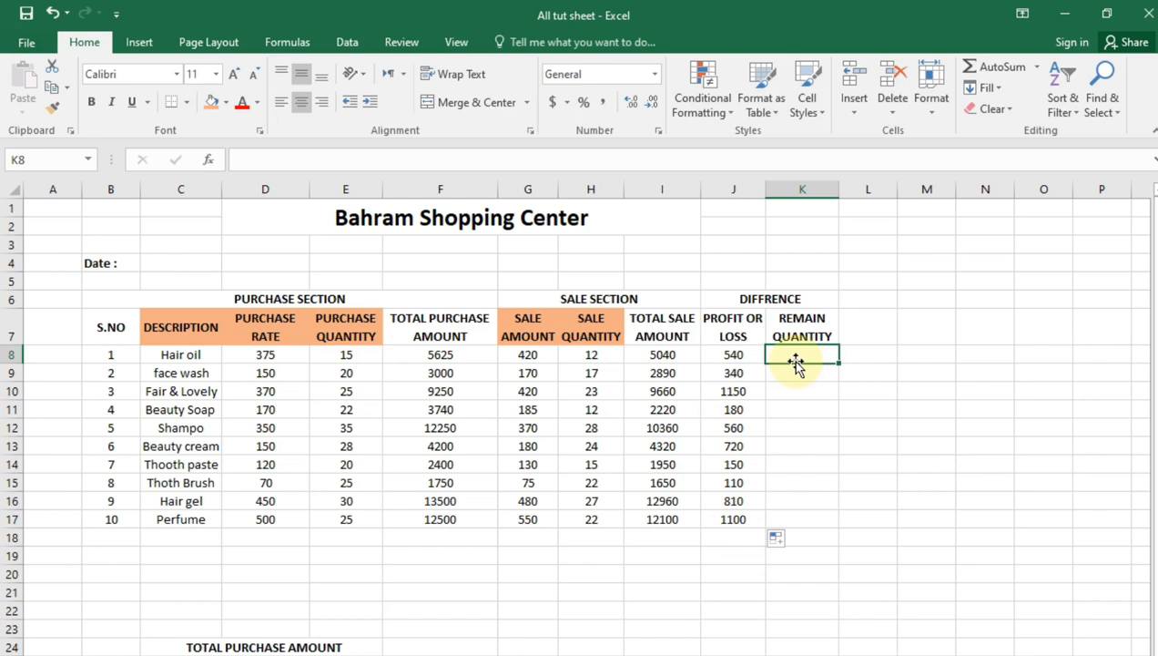
text(=)
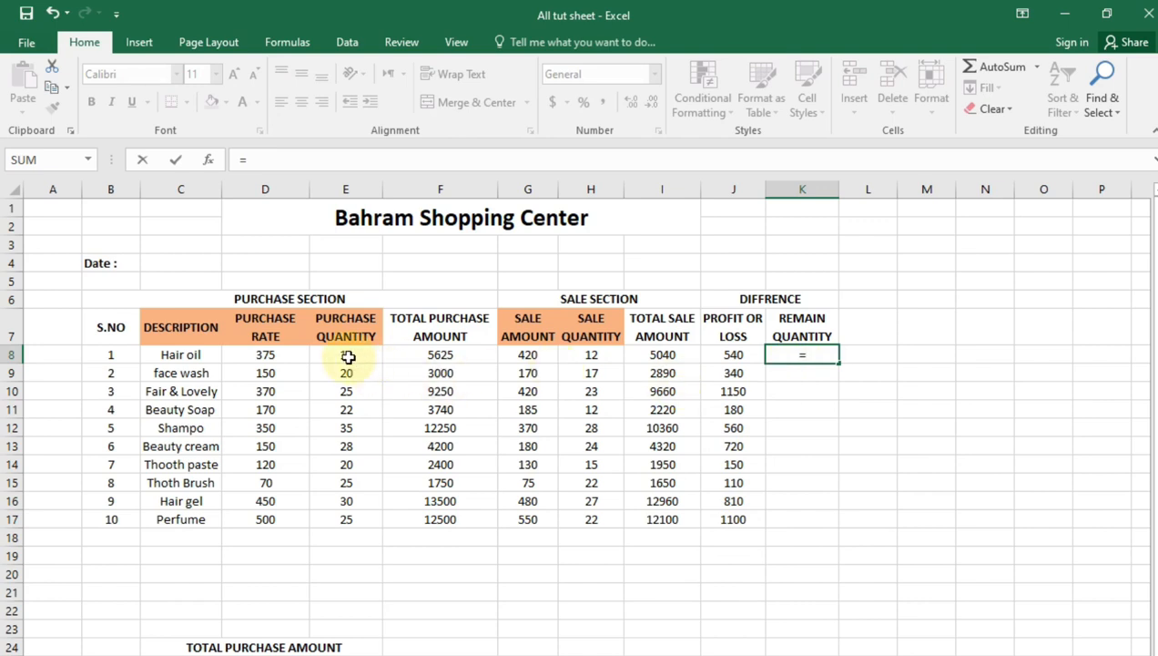
click(346, 356)
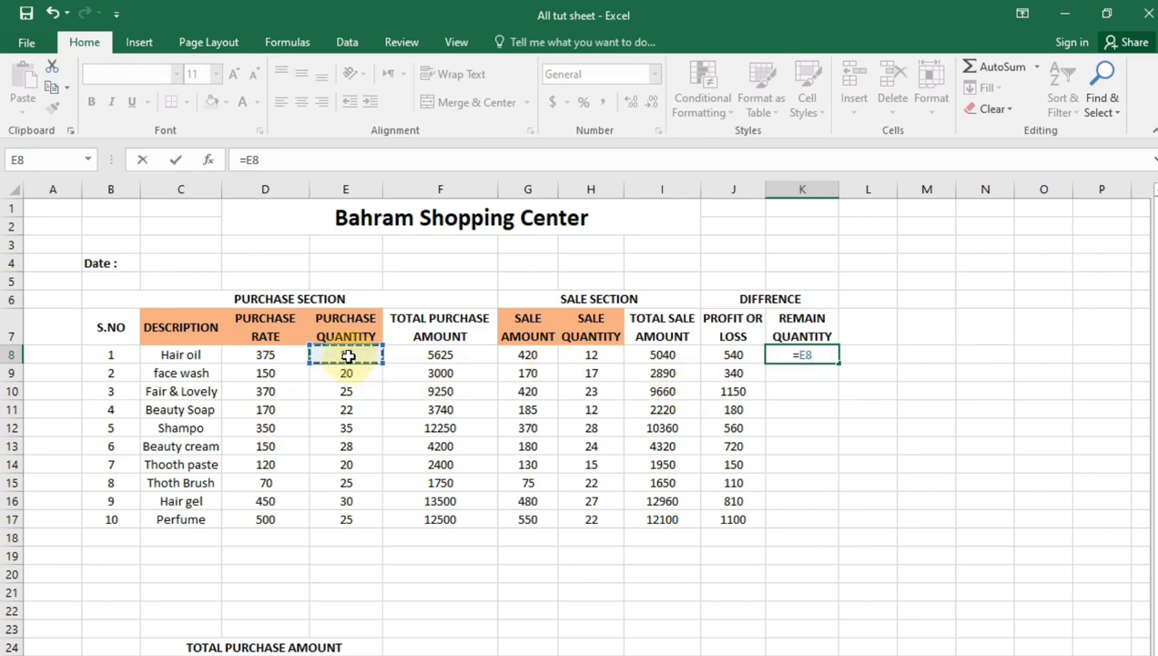
text(-)
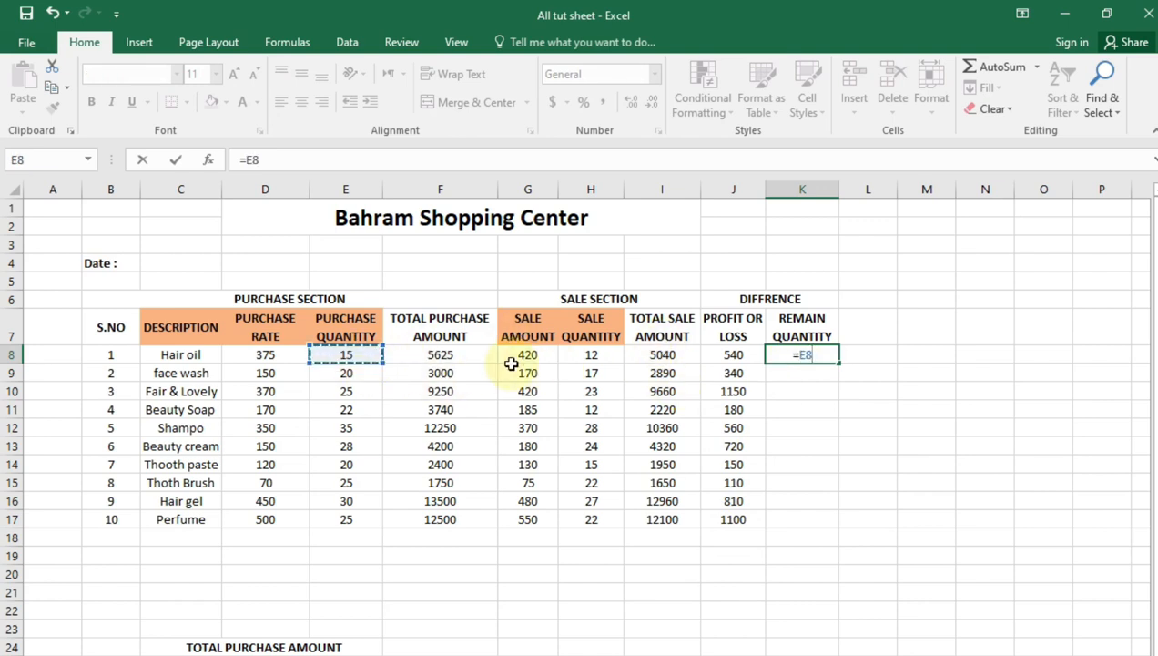
click(590, 355)
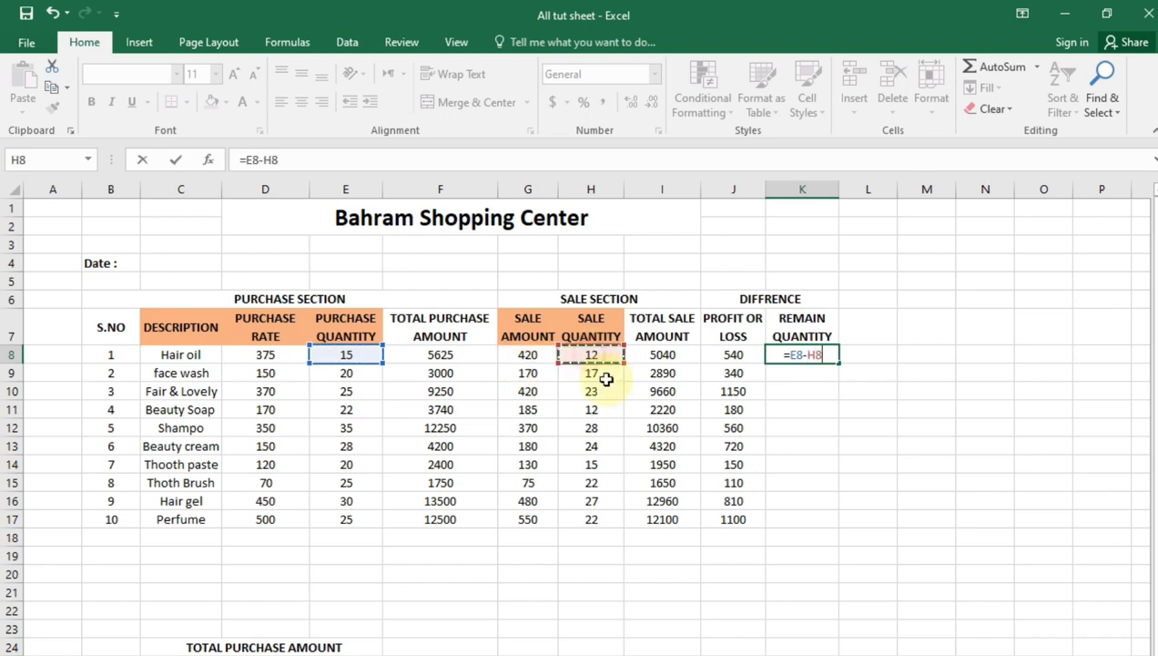
key(Return)
click(815, 356)
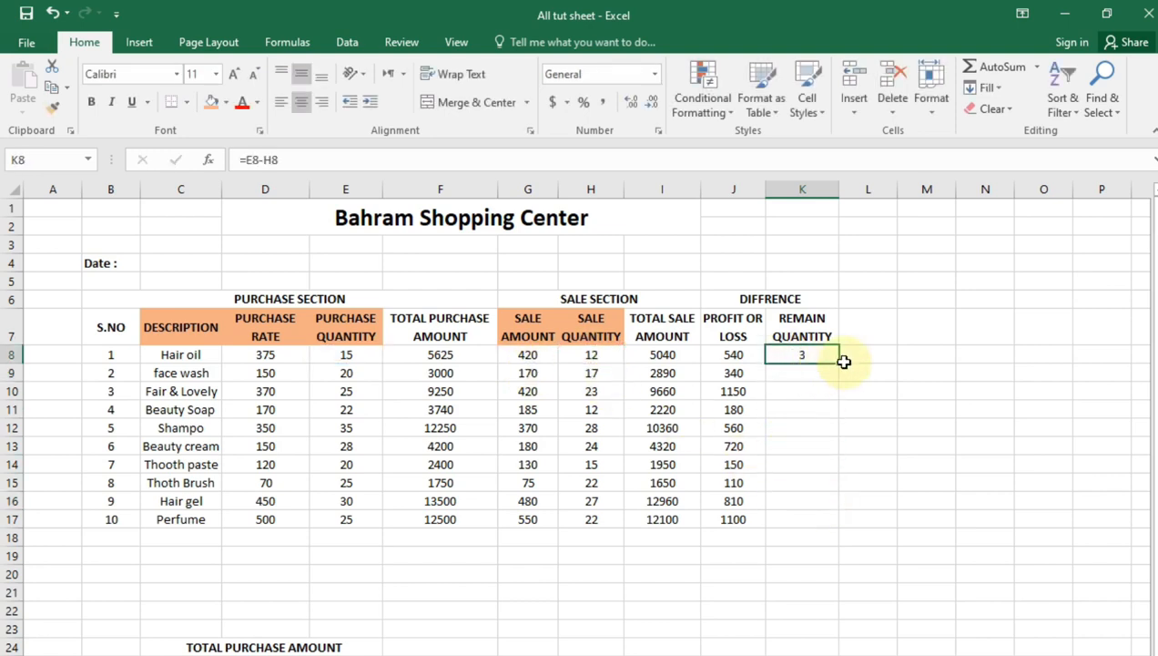
drag(838, 363, 840, 530)
click(806, 645)
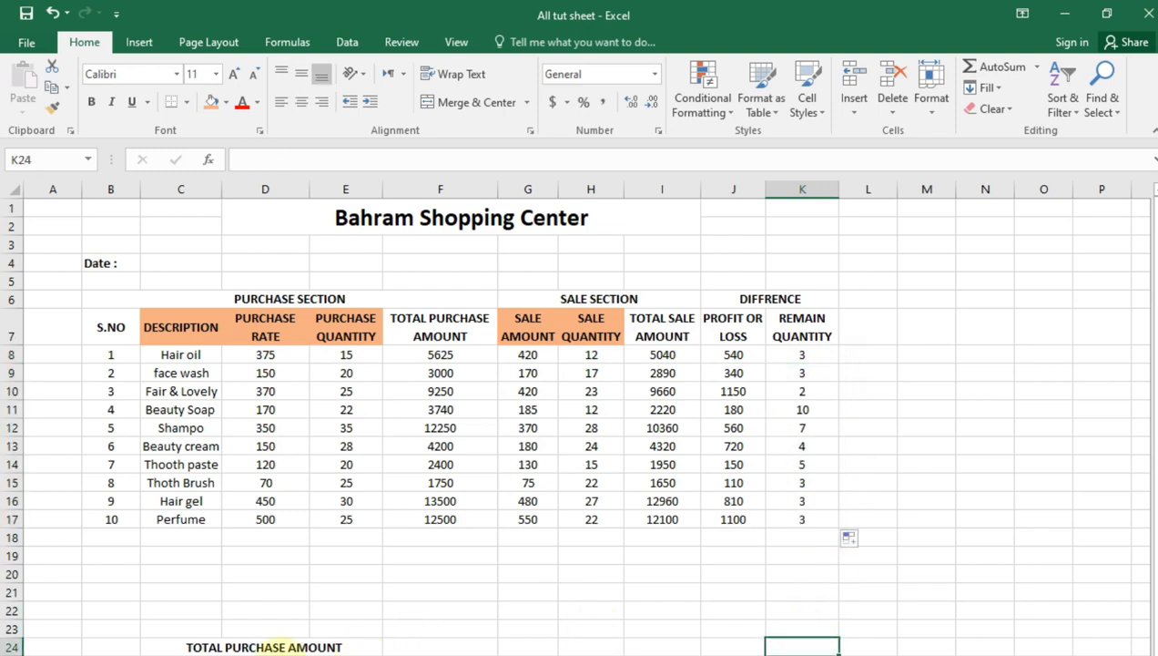
click(283, 648)
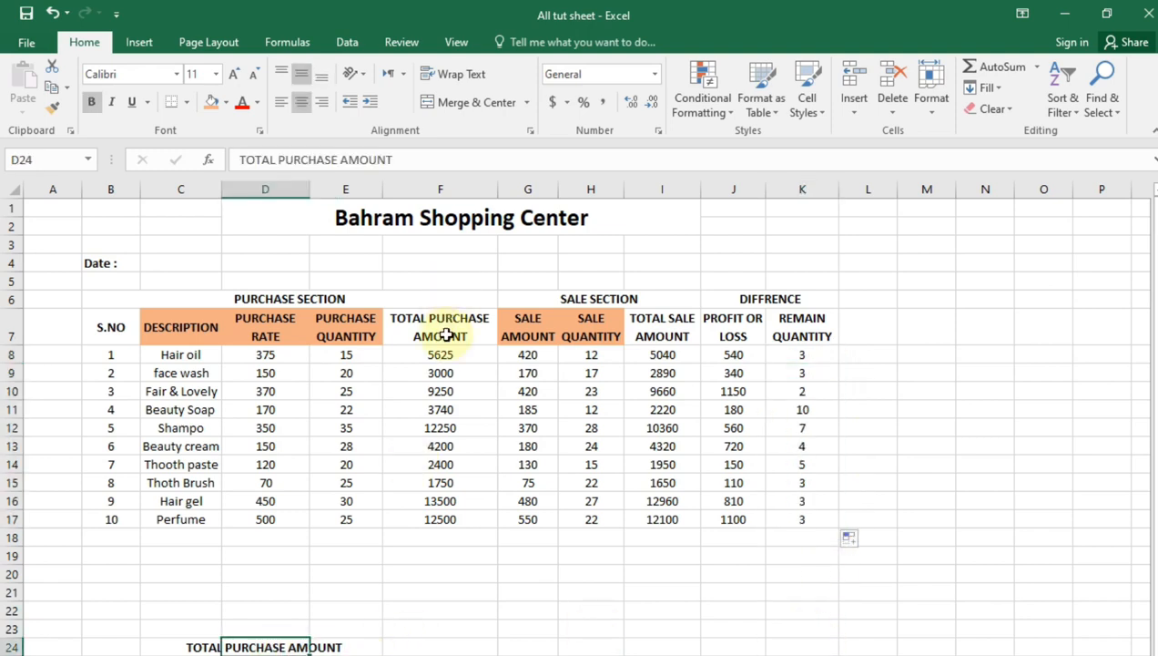
click(628, 554)
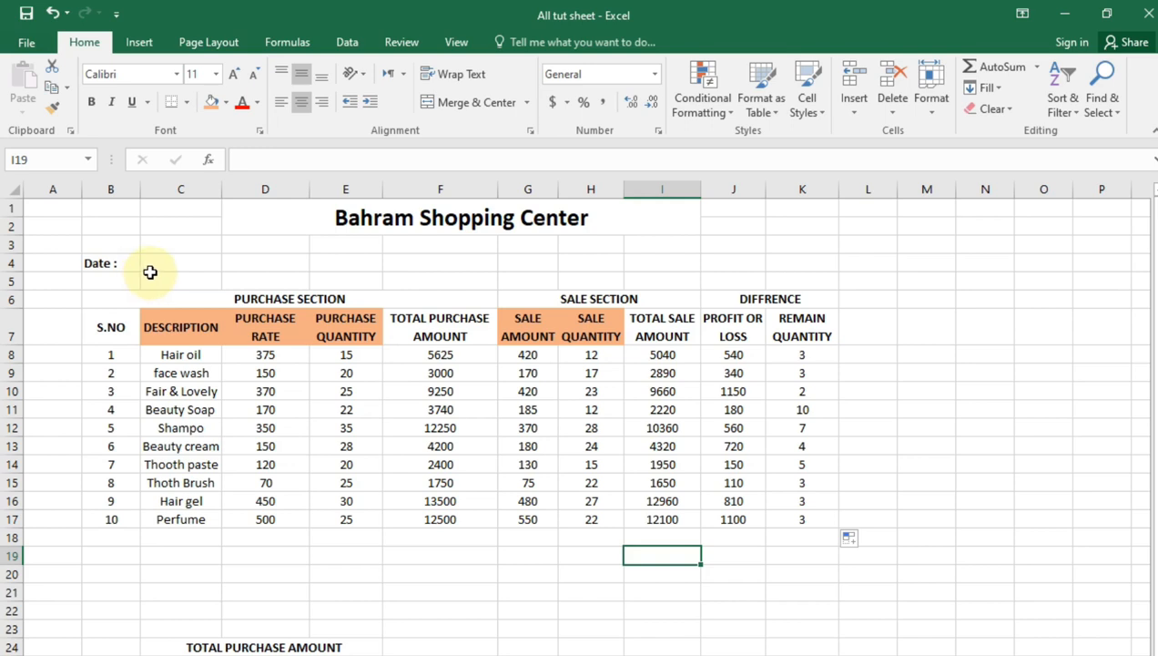
Insert the current date beside the Date label in C4 with =today()
click(148, 266)
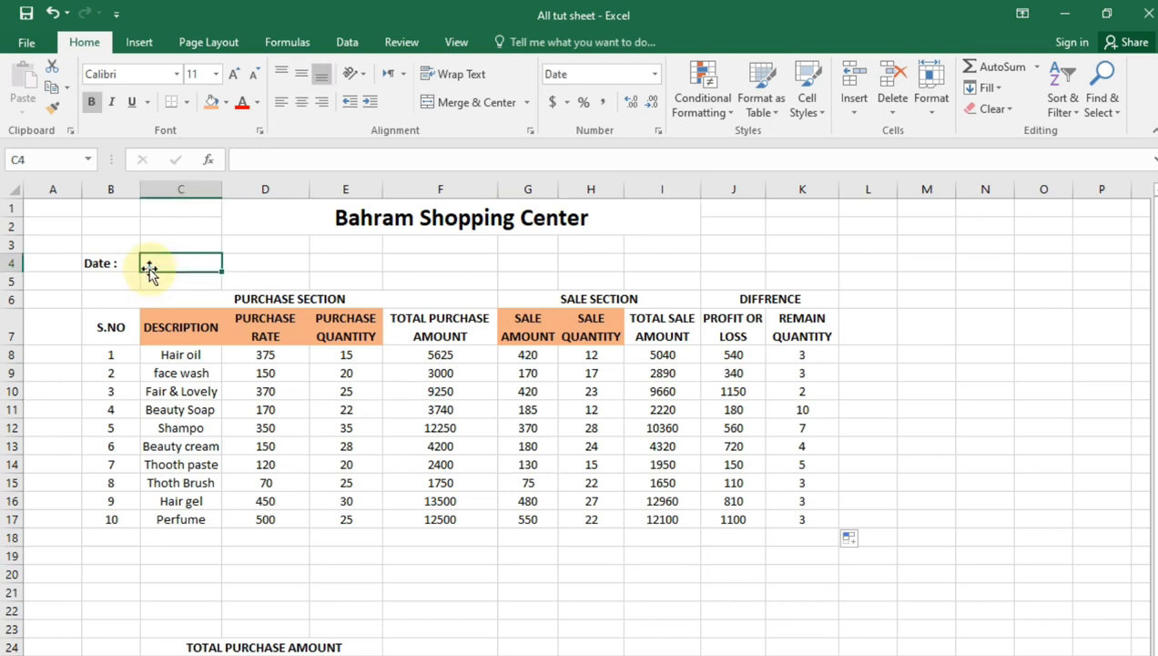
text(=t)
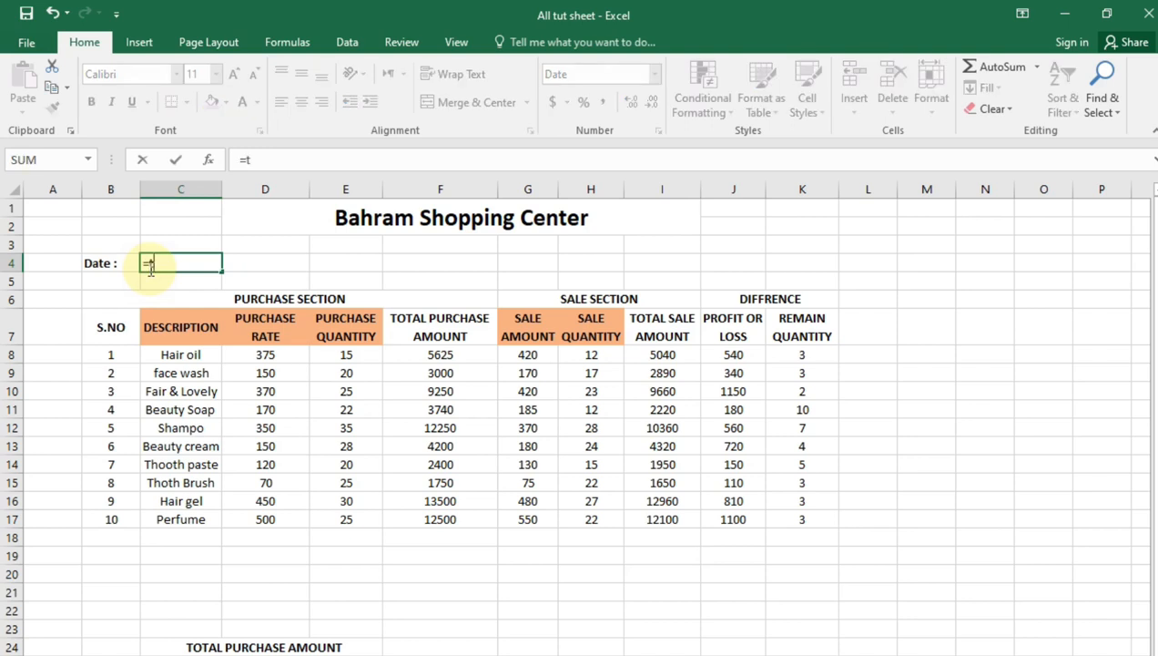
text(oday())
key(Return)
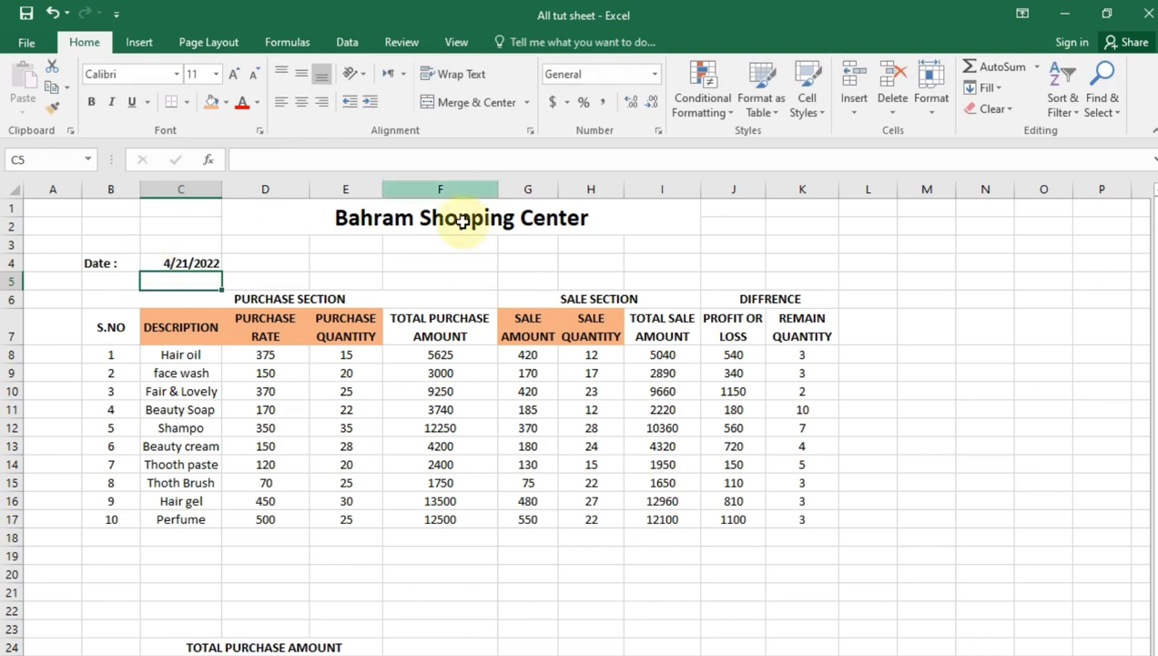
click(191, 259)
click(528, 610)
click(491, 630)
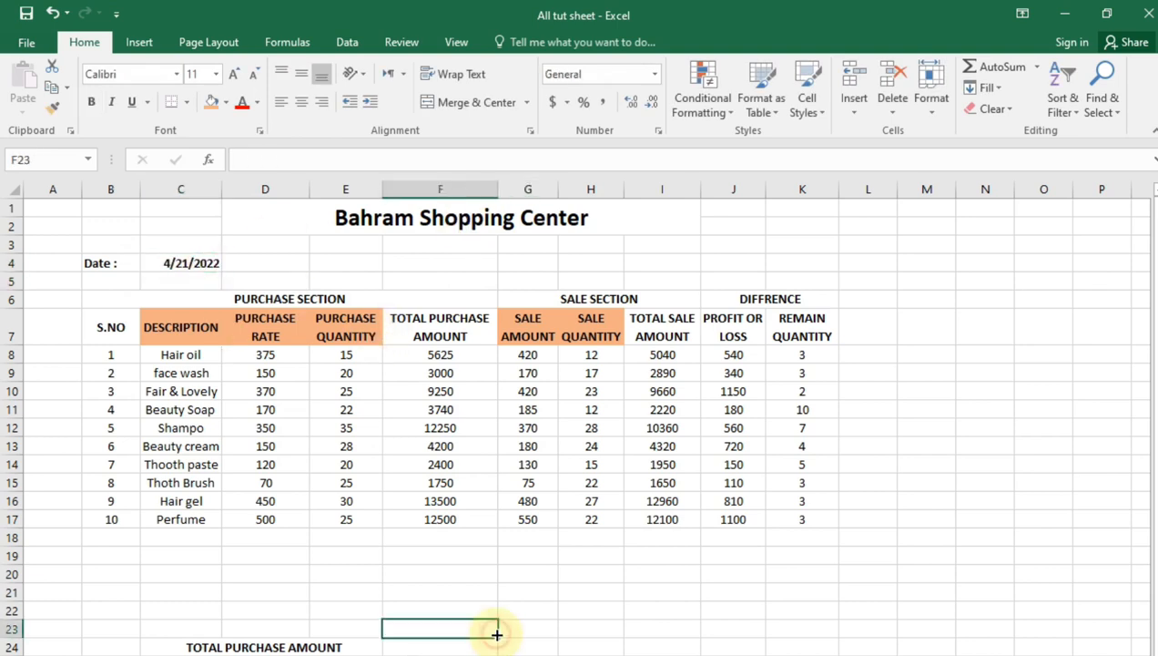
click(517, 655)
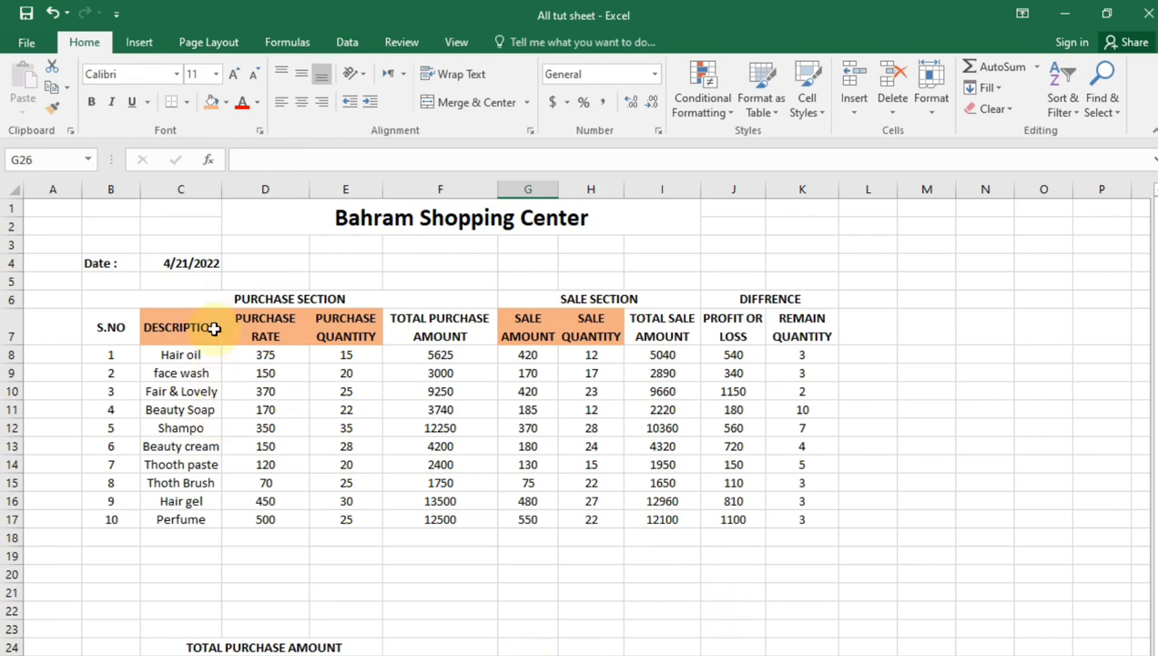
Apply medium solid outline and inside borders to the whole table B6:K17
click(114, 294)
mouse_move(114, 294)
mouse_down()
mouse_move(899, 432)
mouse_move(792, 512)
mouse_move(799, 517)
mouse_up()
click(529, 129)
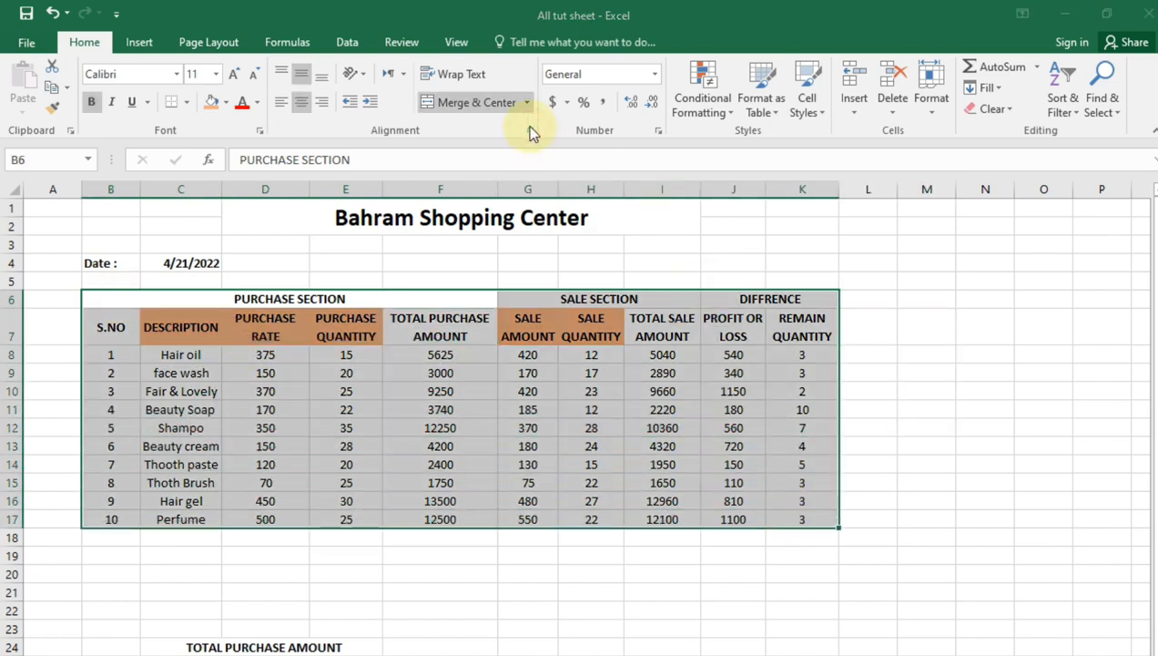
click(415, 280)
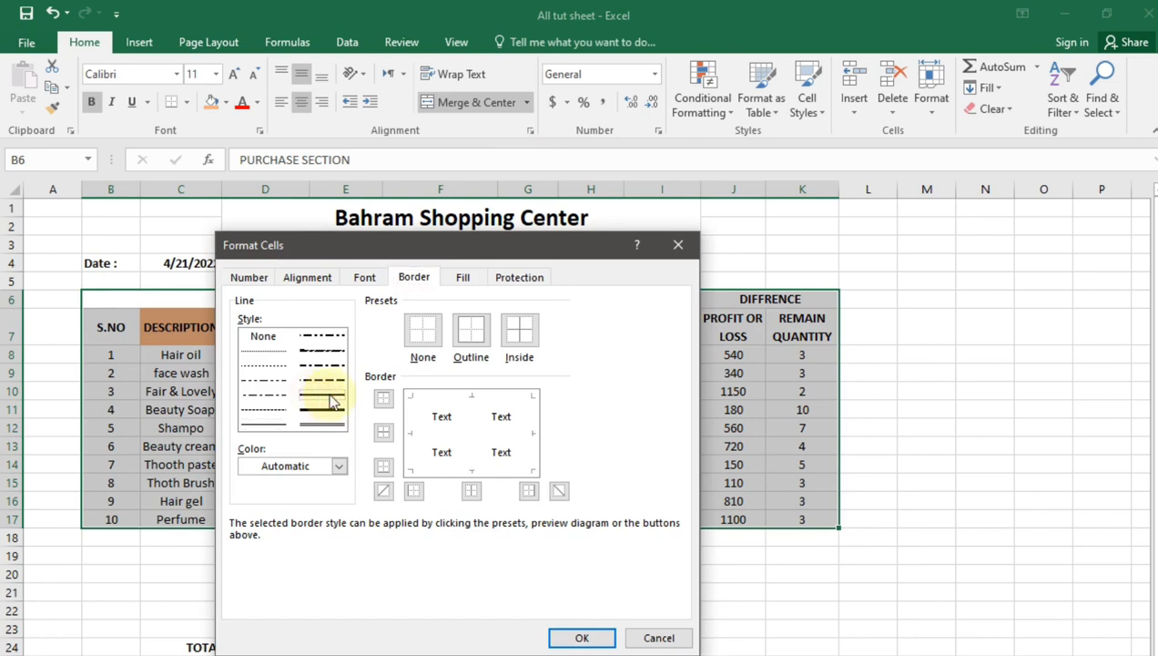
click(471, 333)
click(519, 329)
click(582, 638)
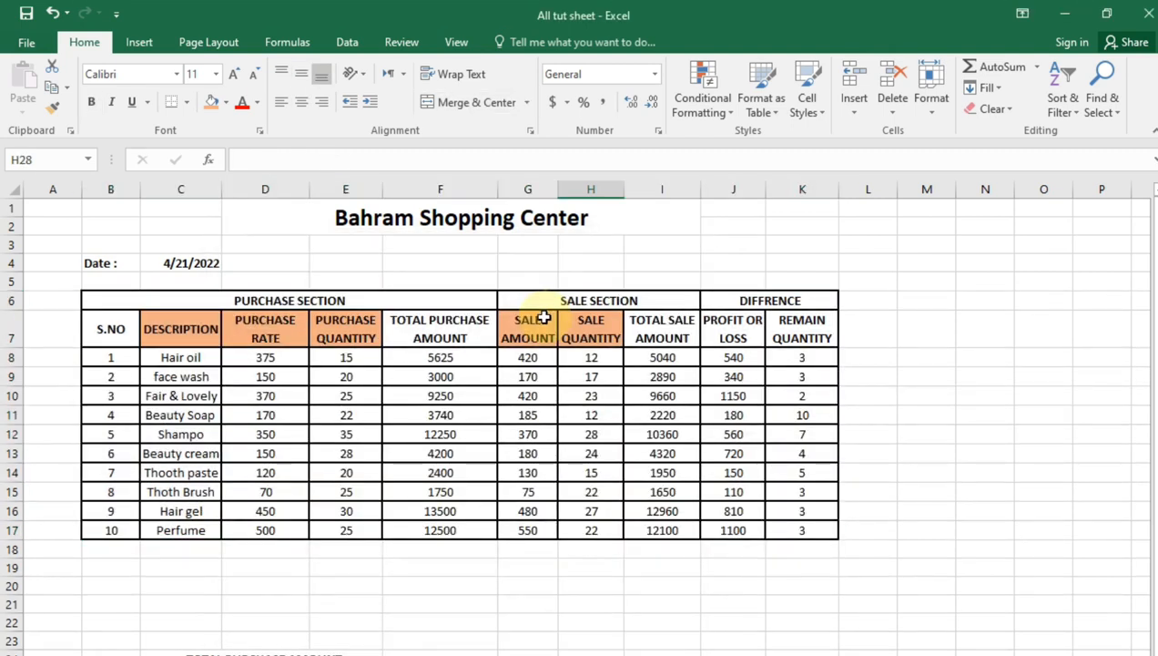
Replace the left border of the sale columns G7:I17 with a double line
drag(524, 330, 651, 529)
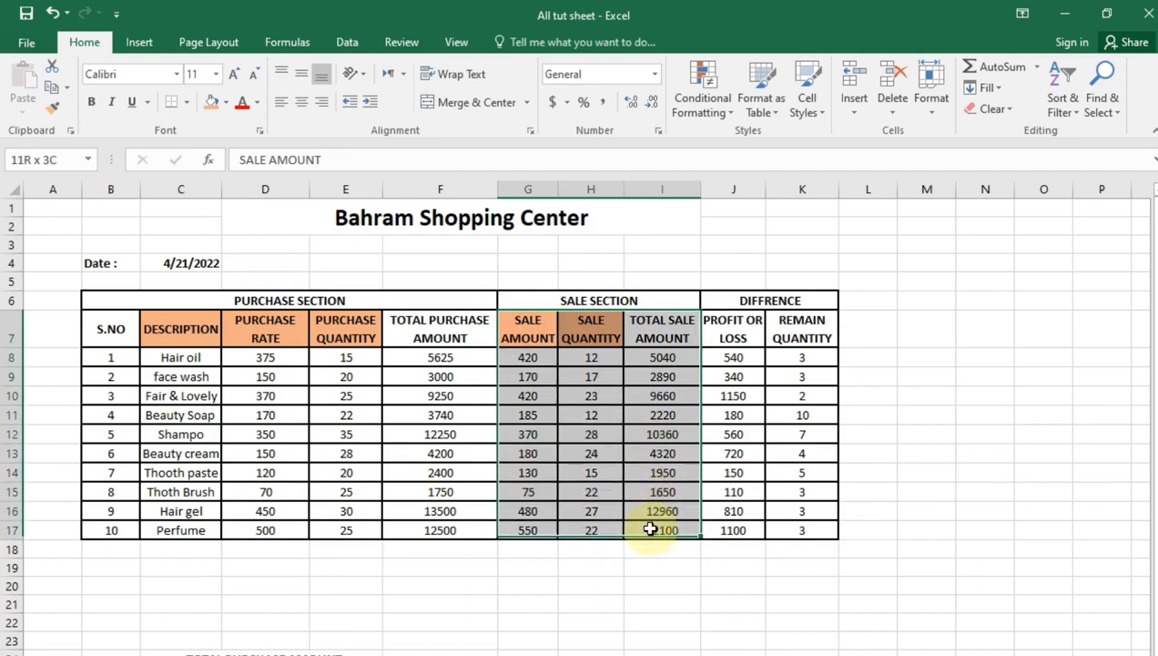
click(530, 131)
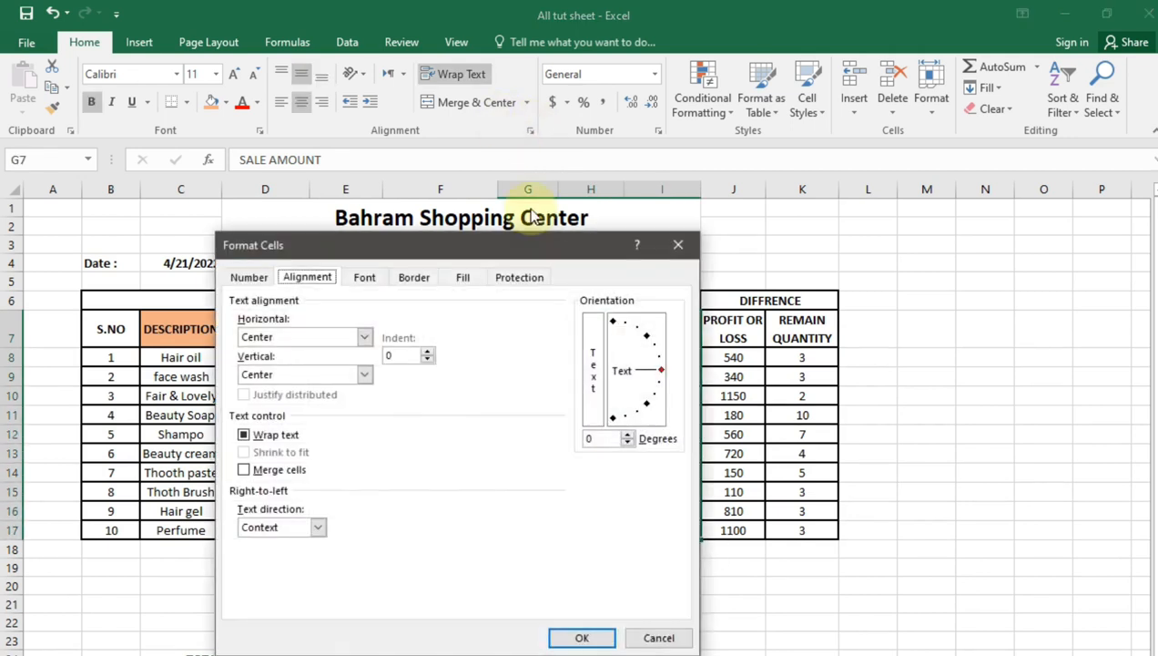
click(415, 279)
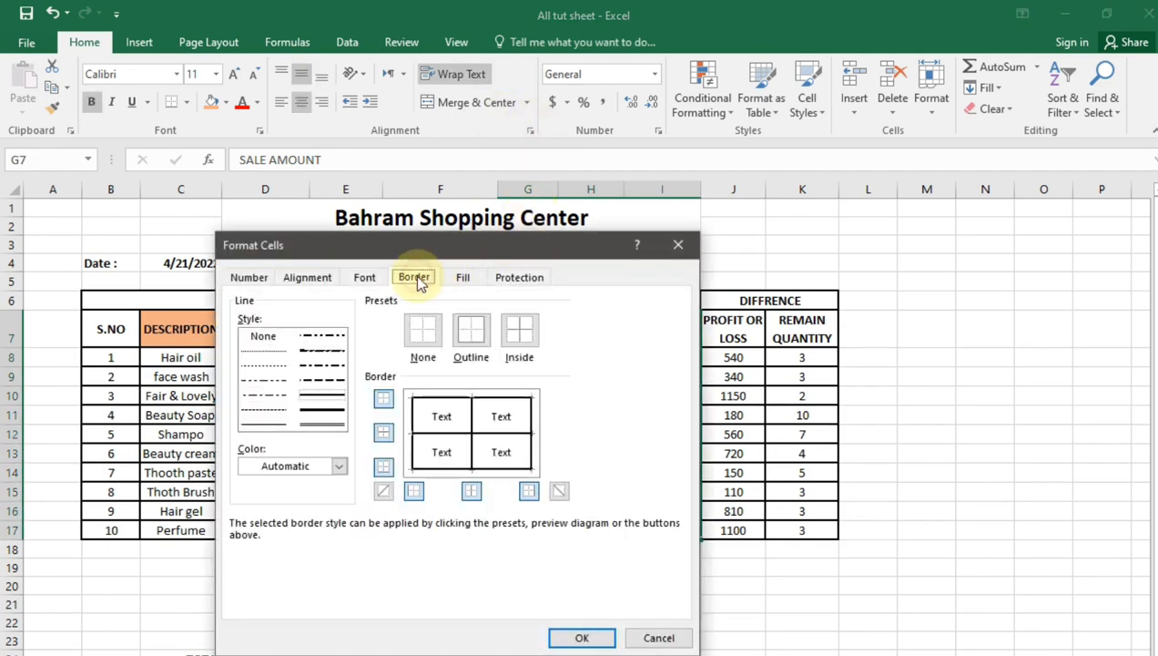
click(415, 432)
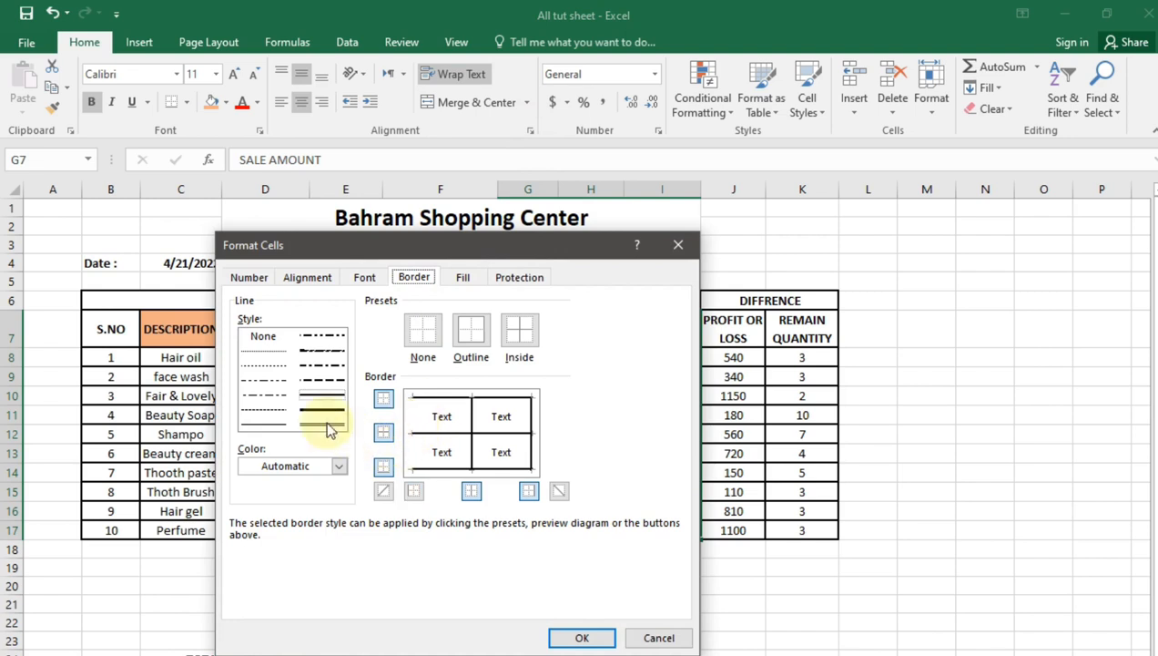
click(336, 466)
click(336, 466)
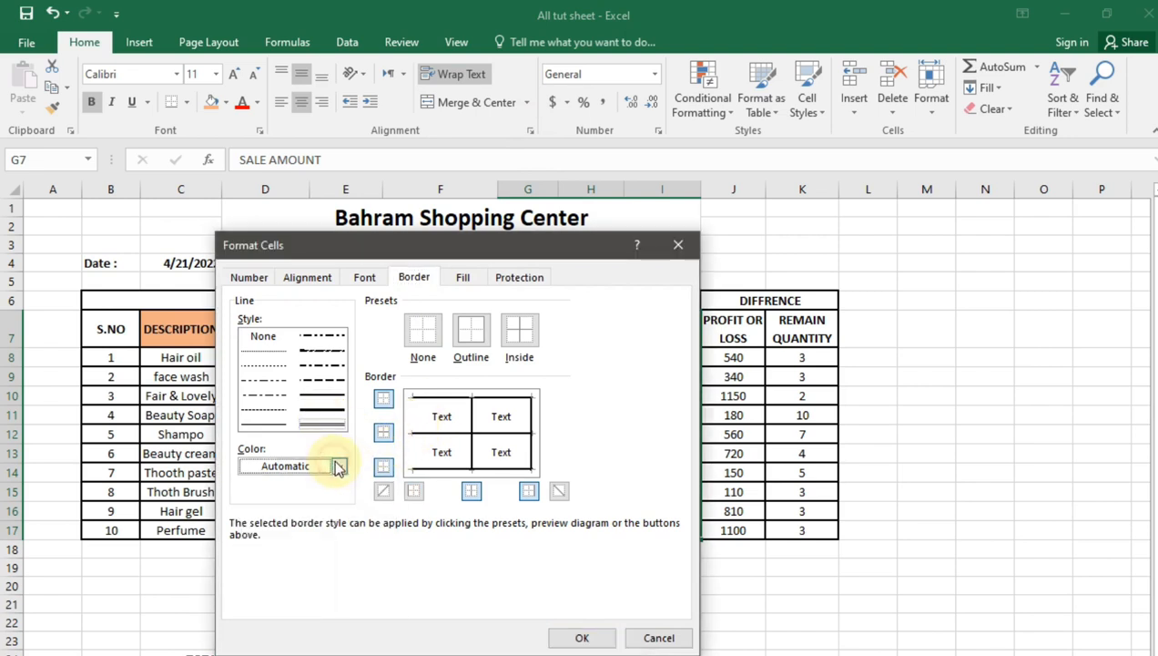
click(413, 428)
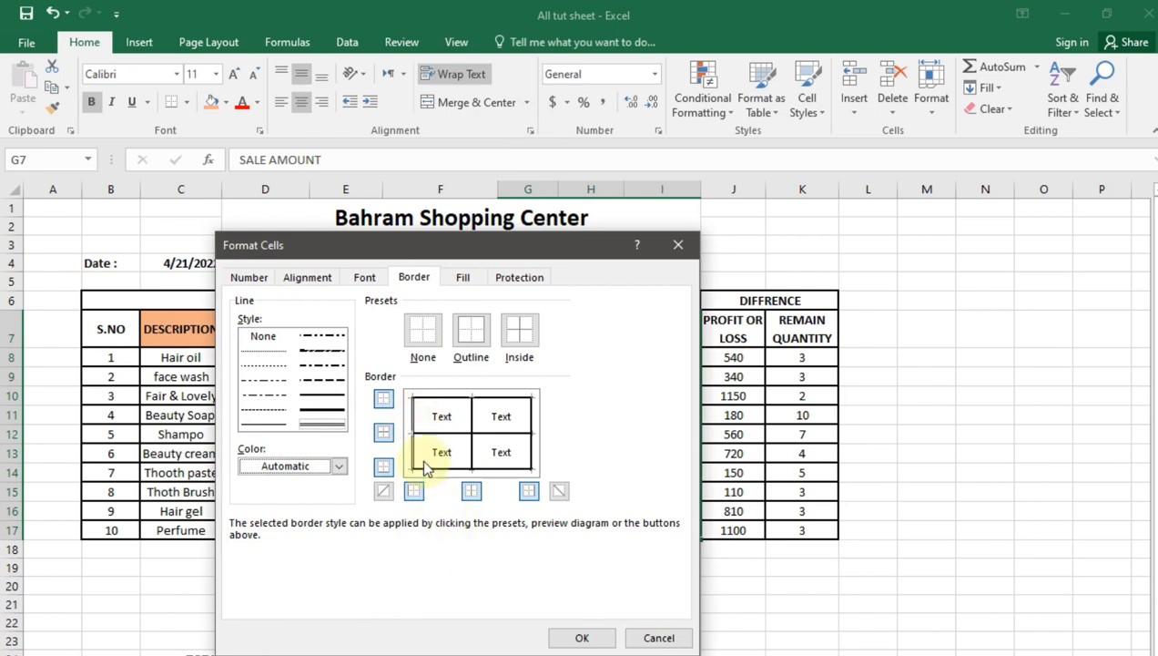
click(588, 630)
click(651, 645)
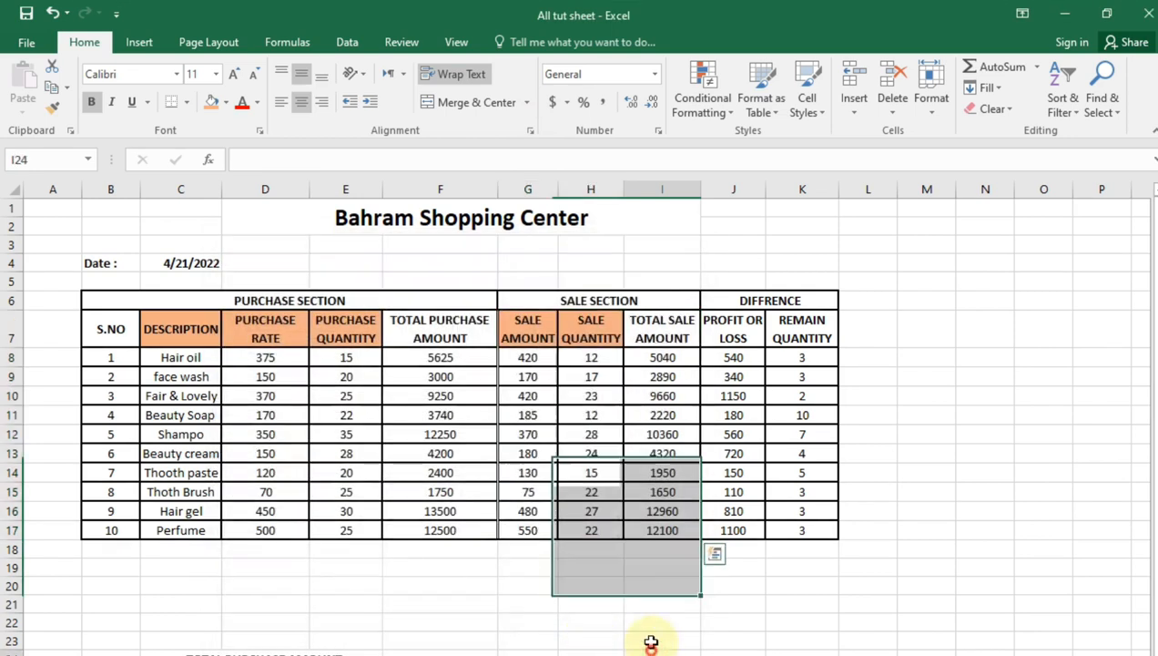
Replace the left border of the profit or loss and remaining quantity columns J7:K17 with a double line
drag(717, 323, 800, 528)
click(529, 130)
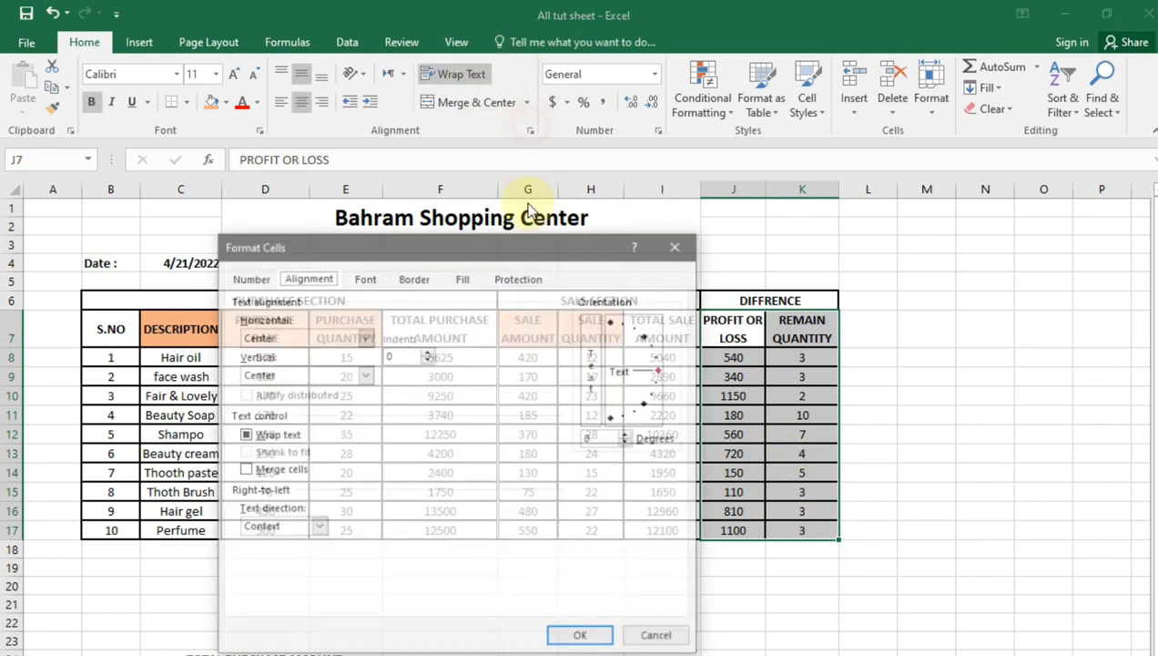
click(430, 278)
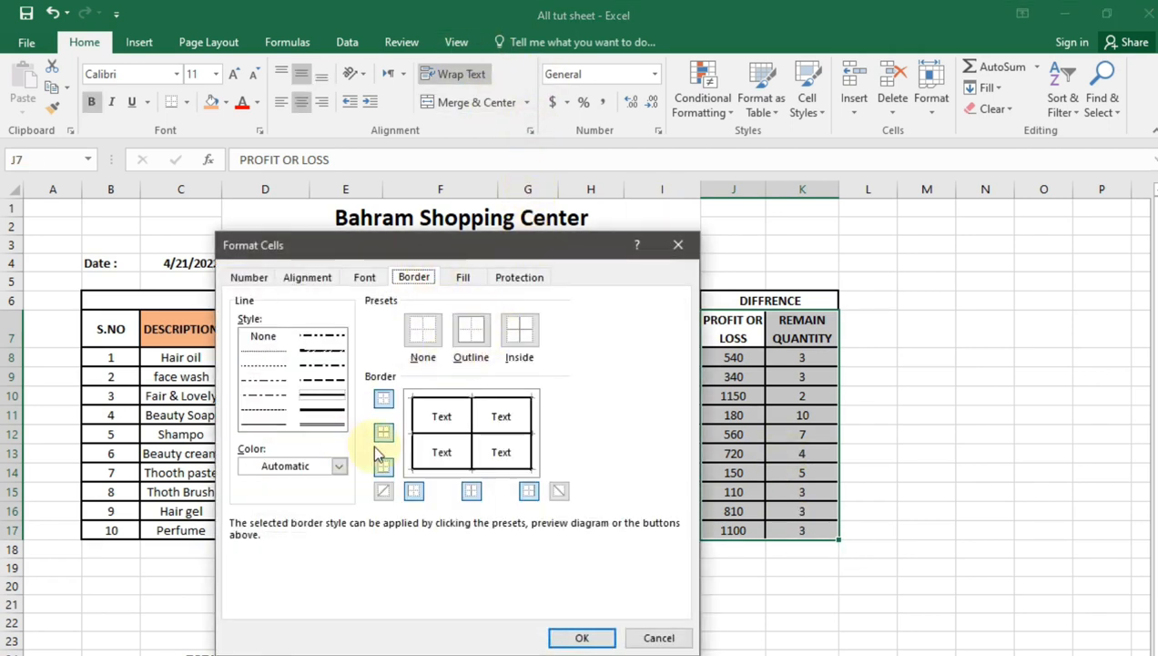
click(412, 437)
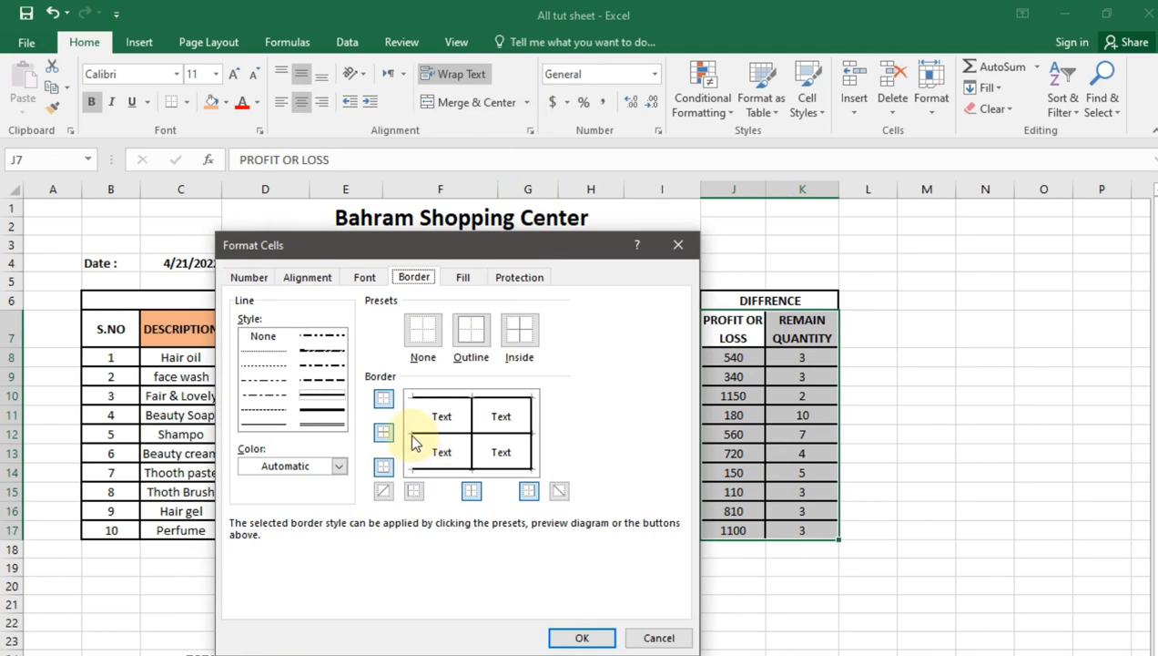
click(349, 423)
click(415, 440)
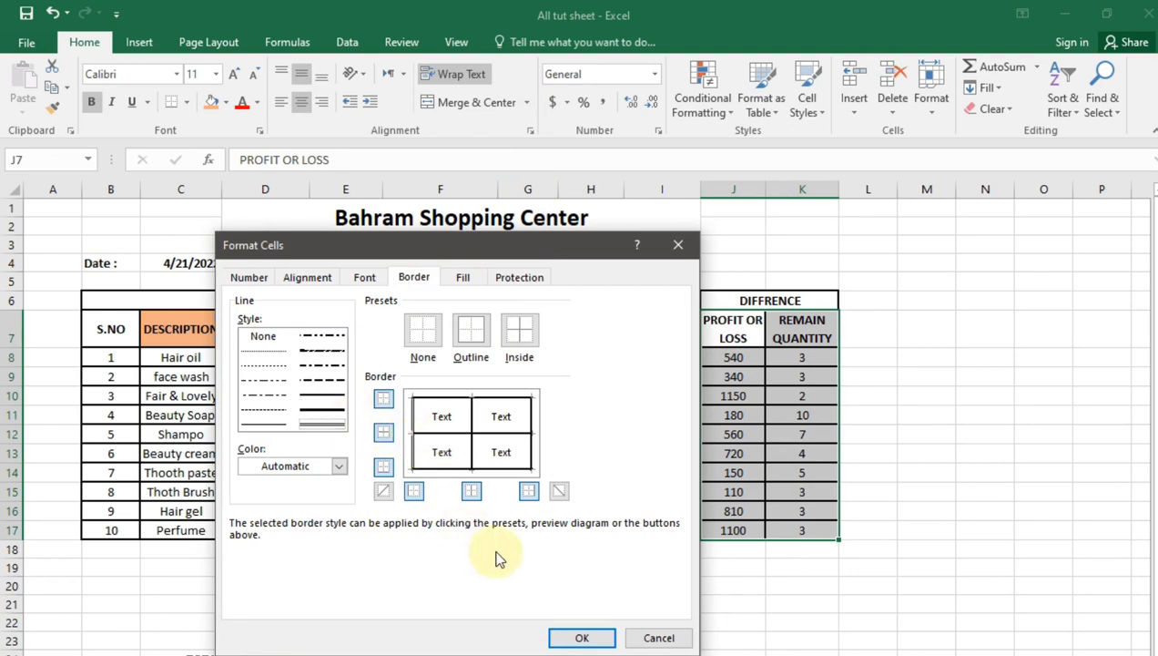
click(603, 637)
click(733, 653)
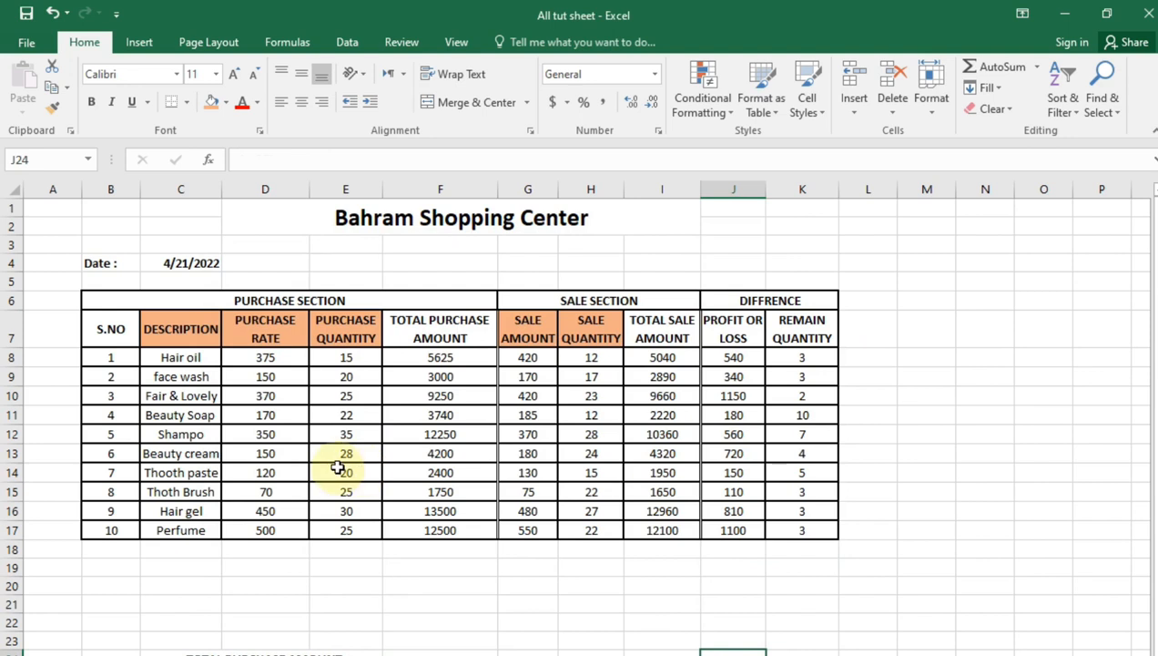
Fill the entire header row B7:K7 with the light orange colour
drag(108, 327, 811, 334)
click(212, 102)
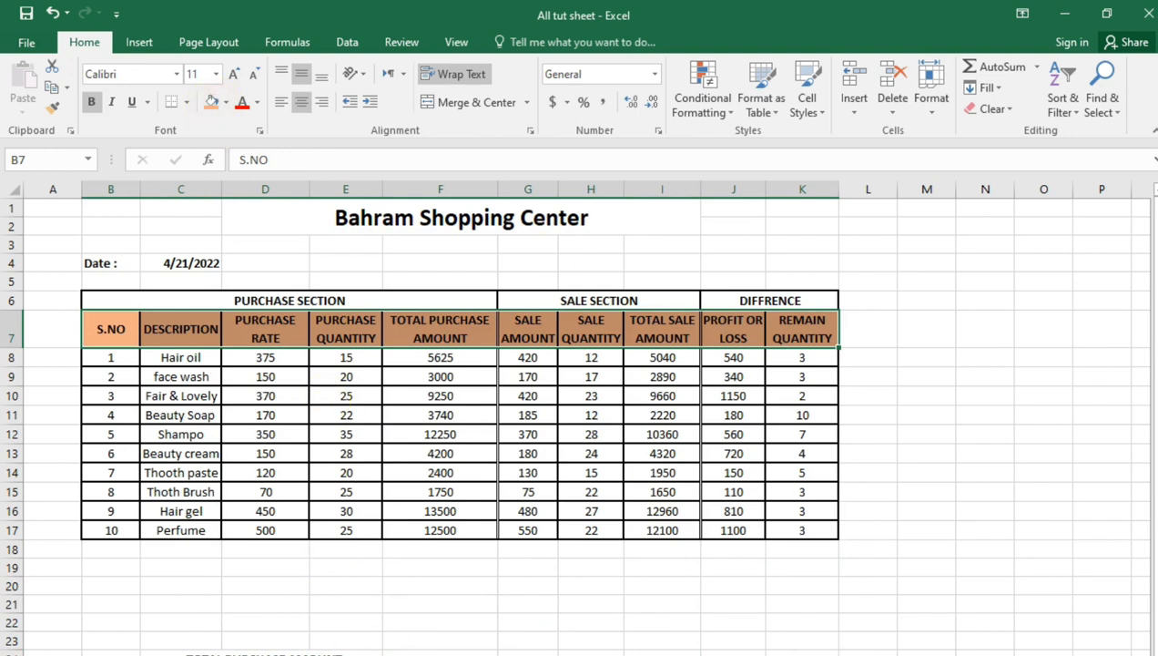
click(476, 586)
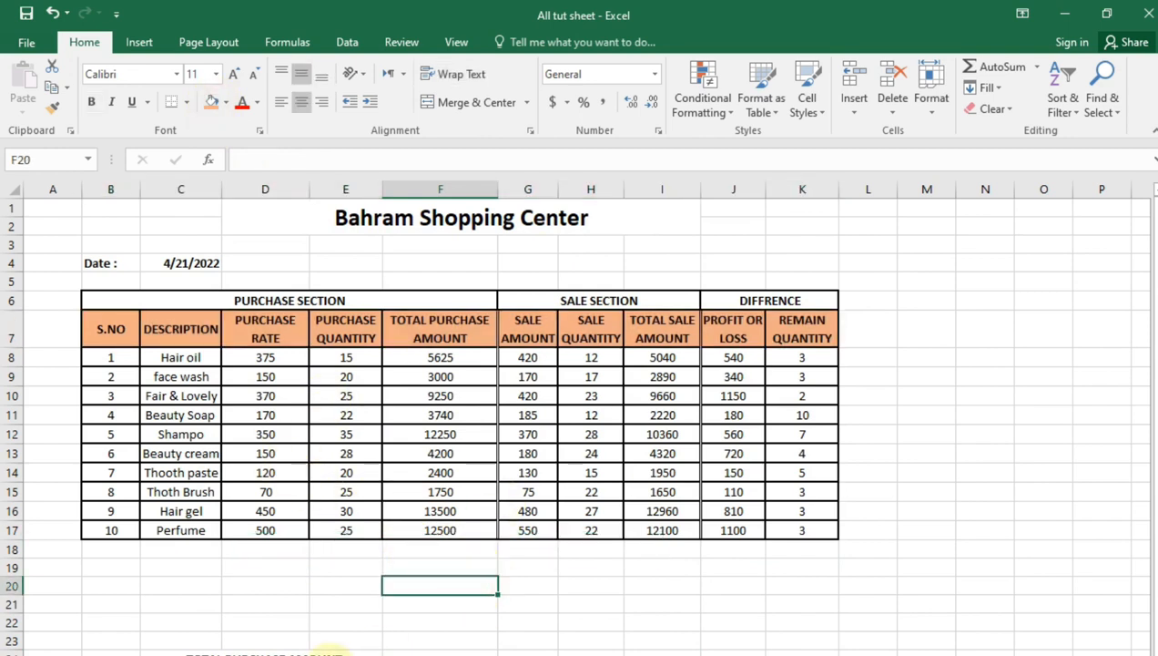
click(543, 644)
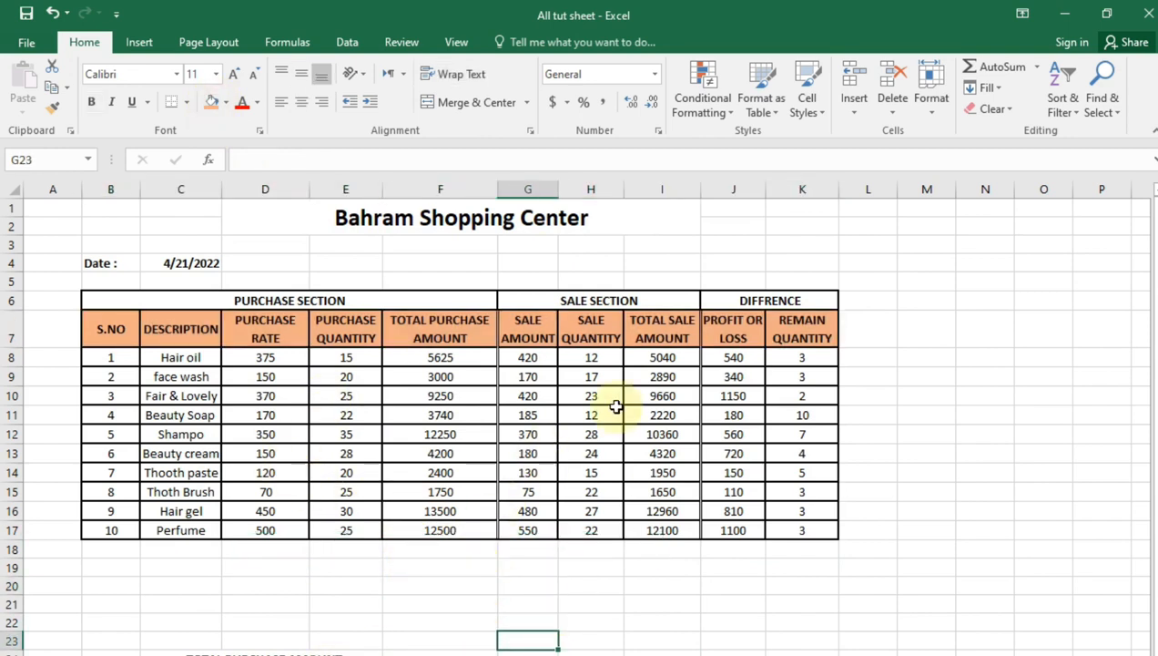
Select the merged title cell Bahram Shopping Center for formatting
click(517, 226)
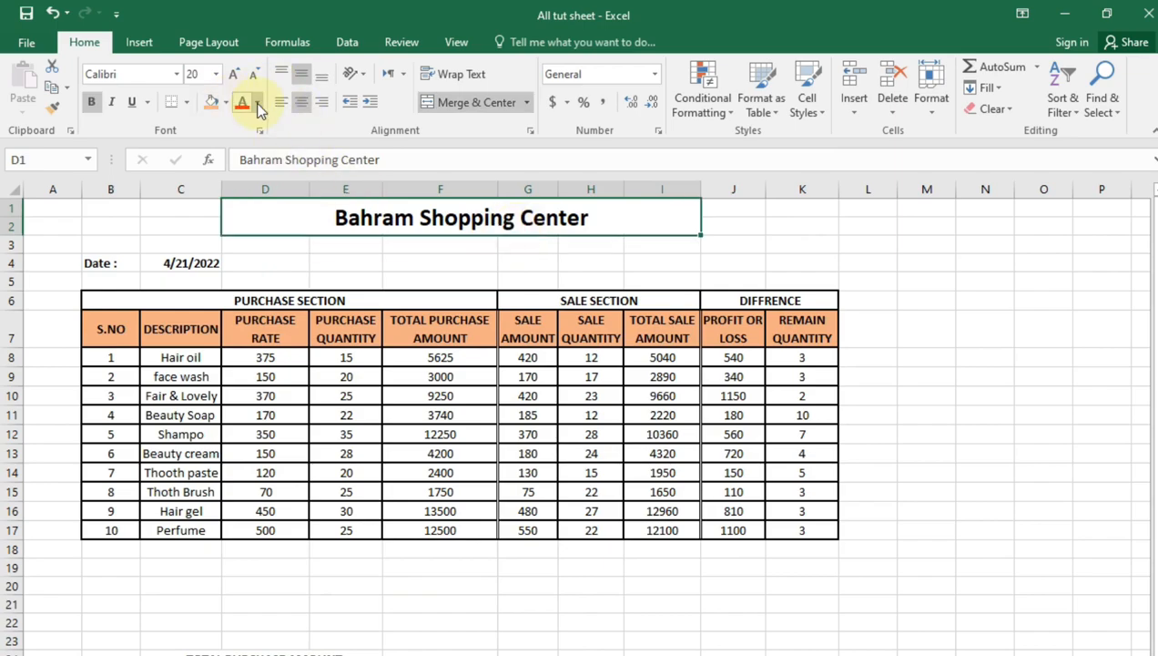